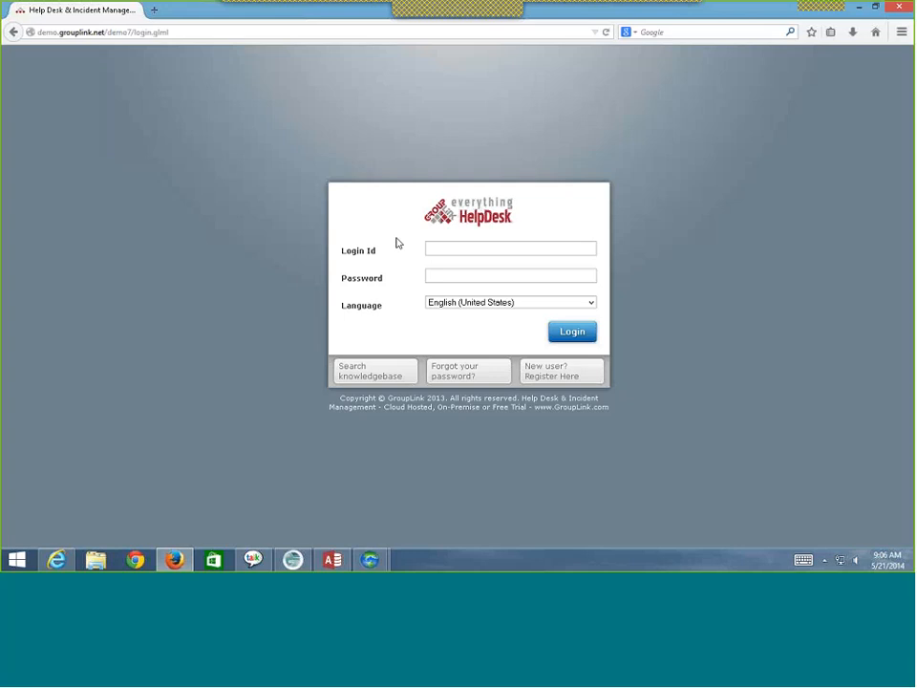
- Sign in as the regular user and dismiss Firefox's save-password prompt
{"action": "type", "text": "user"}
{"action": "key", "text": "Tab"}
{"action": "key", "text": "Return"}
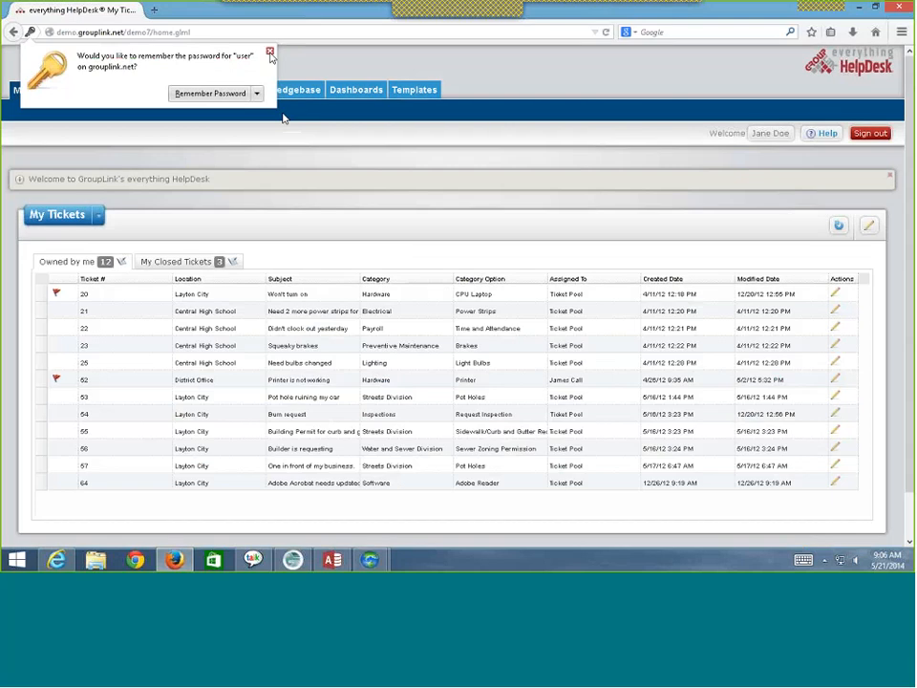
{"action": "left_click", "coordinate": [270, 53]}
- Launch the IT Printer Out of Ink template and review its prefilled Hardware/Printer ticket
{"action": "left_click", "coordinate": [98, 216]}
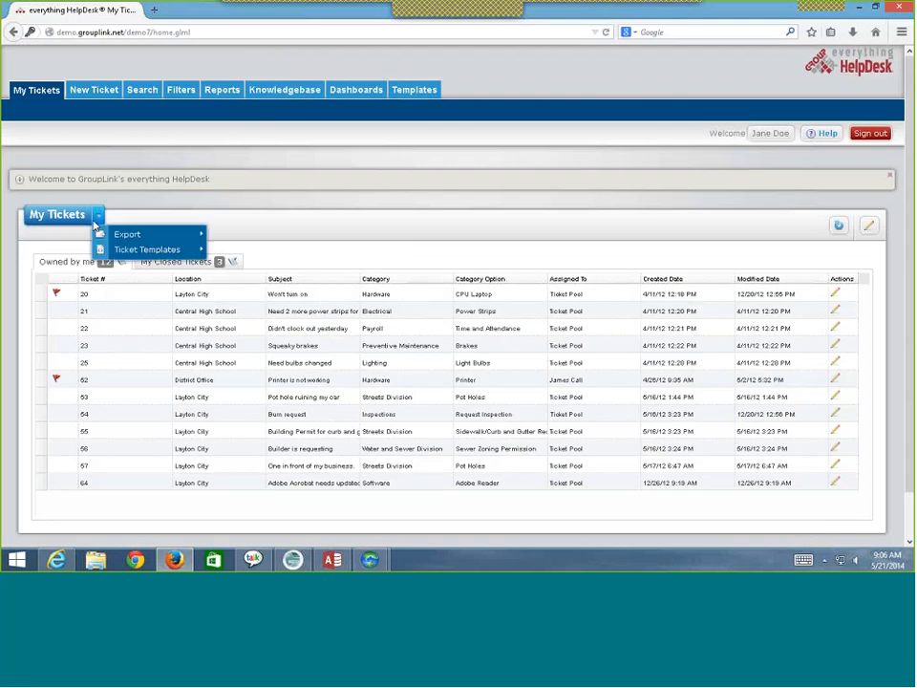
{"action": "mouse_move", "coordinate": [145, 250]}
{"action": "mouse_move", "coordinate": [247, 253]}
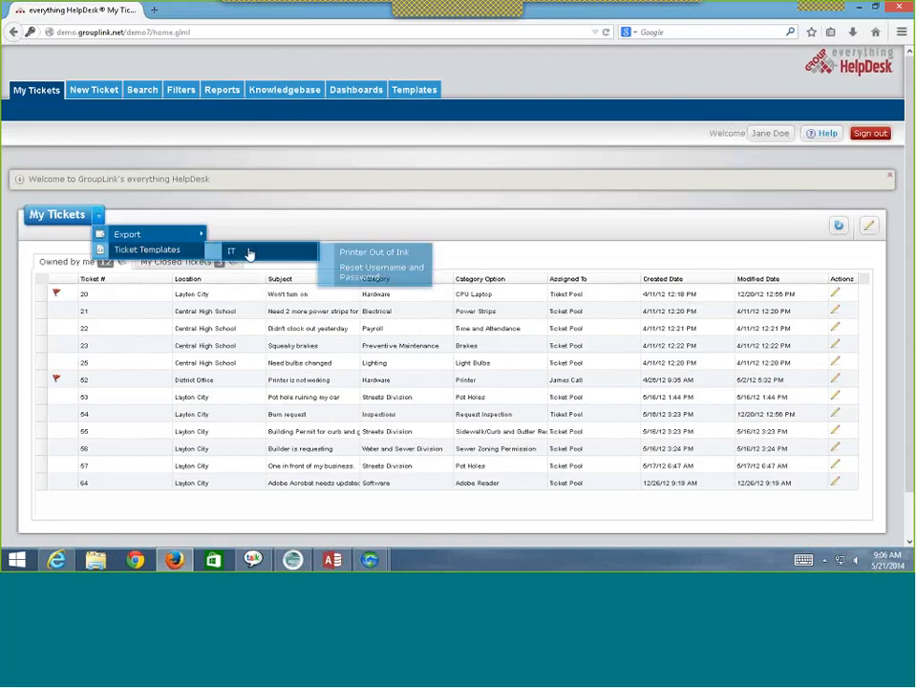
{"action": "left_click", "coordinate": [361, 254]}
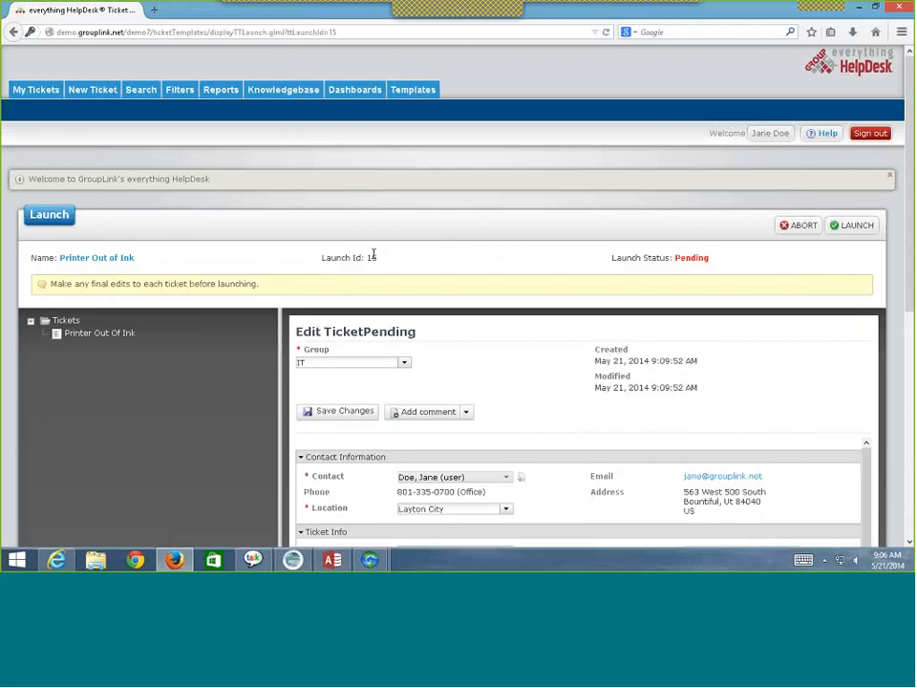
{"action": "scroll", "coordinate": [326, 238], "scroll_direction": "down", "scroll_amount": 3}
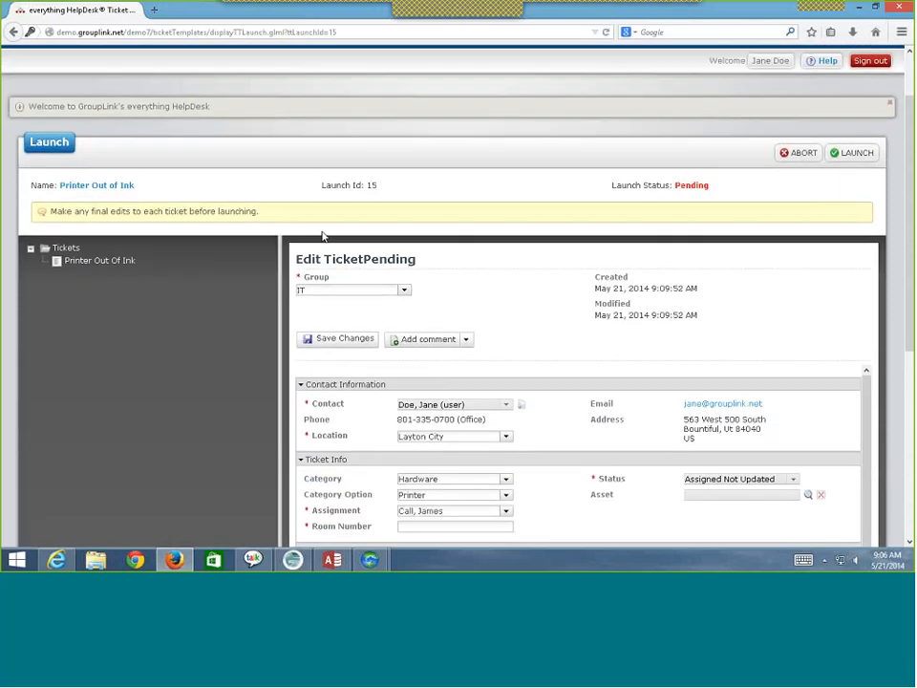
{"action": "scroll", "coordinate": [326, 239], "scroll_direction": "down", "scroll_amount": 1}
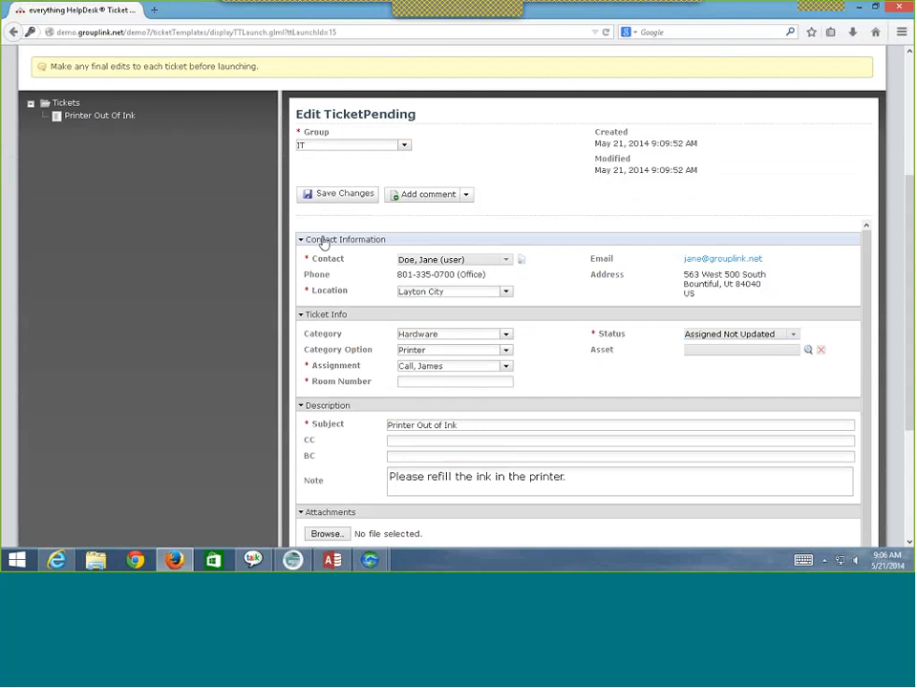
{"action": "scroll", "coordinate": [458, 257], "scroll_direction": "down", "scroll_amount": 1}
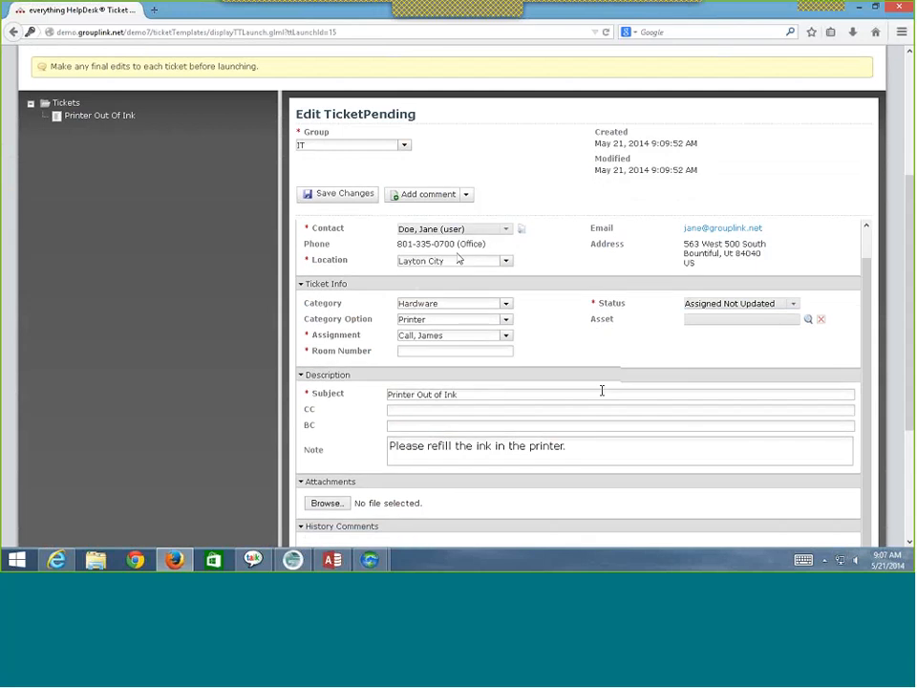
{"action": "scroll", "coordinate": [573, 410], "scroll_direction": "down", "scroll_amount": 1}
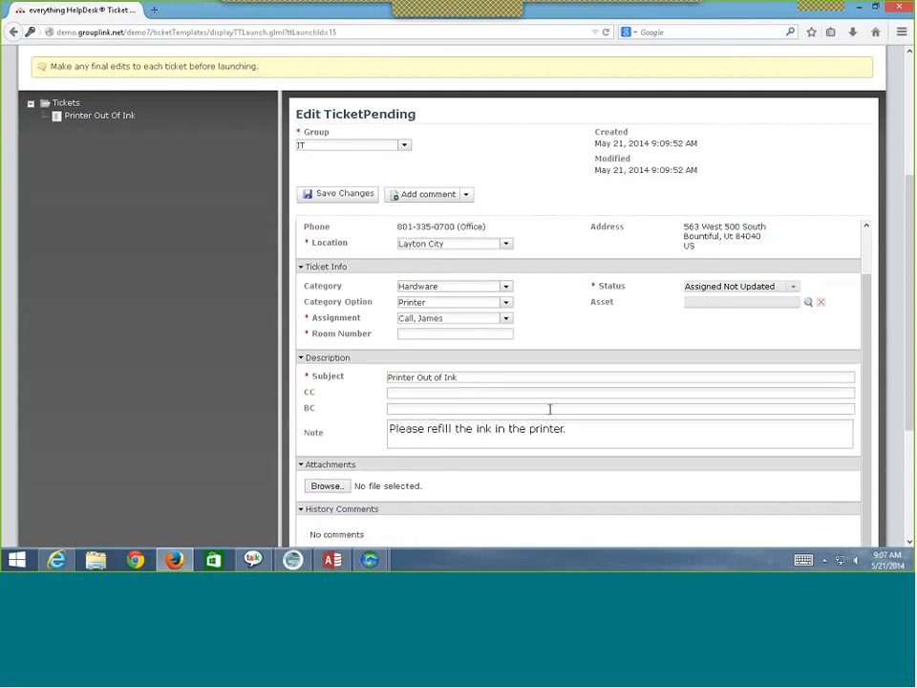
{"action": "scroll", "coordinate": [550, 409], "scroll_direction": "up", "scroll_amount": 2}
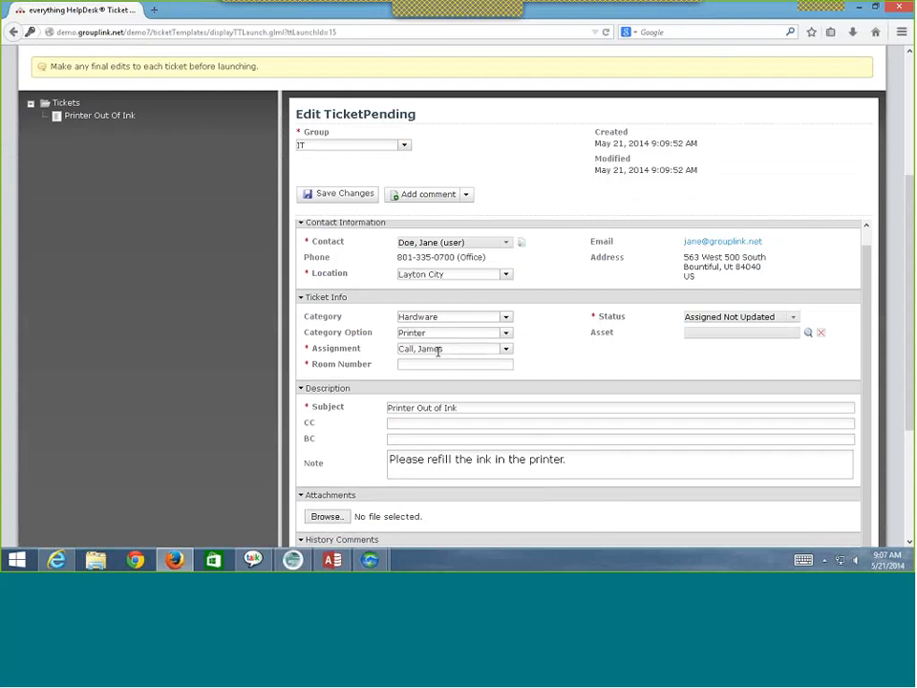
{"action": "scroll", "coordinate": [440, 335], "scroll_direction": "up", "scroll_amount": 1}
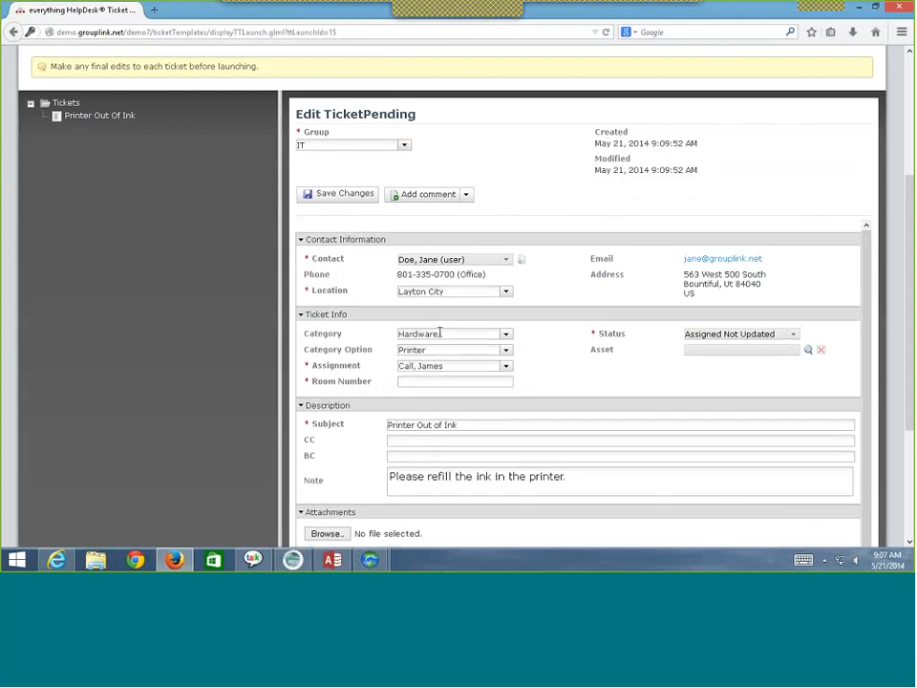
{"action": "scroll", "coordinate": [492, 276], "scroll_direction": "up", "scroll_amount": 1}
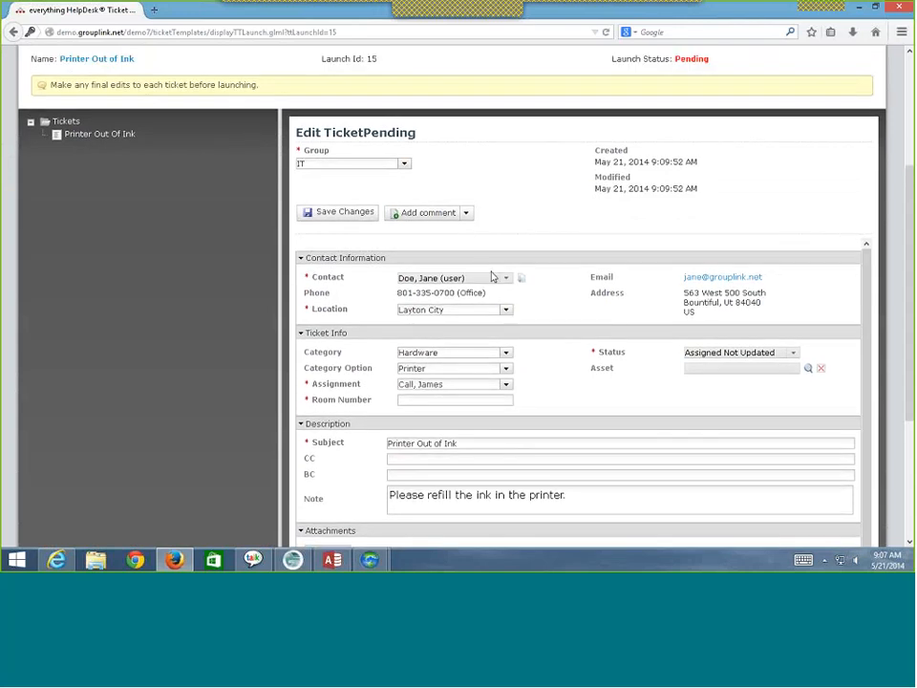
{"action": "scroll", "coordinate": [492, 276], "scroll_direction": "up", "scroll_amount": 4}
{"action": "scroll", "coordinate": [492, 275], "scroll_direction": "down", "scroll_amount": 5}
{"action": "scroll", "coordinate": [491, 275], "scroll_direction": "up", "scroll_amount": 4}
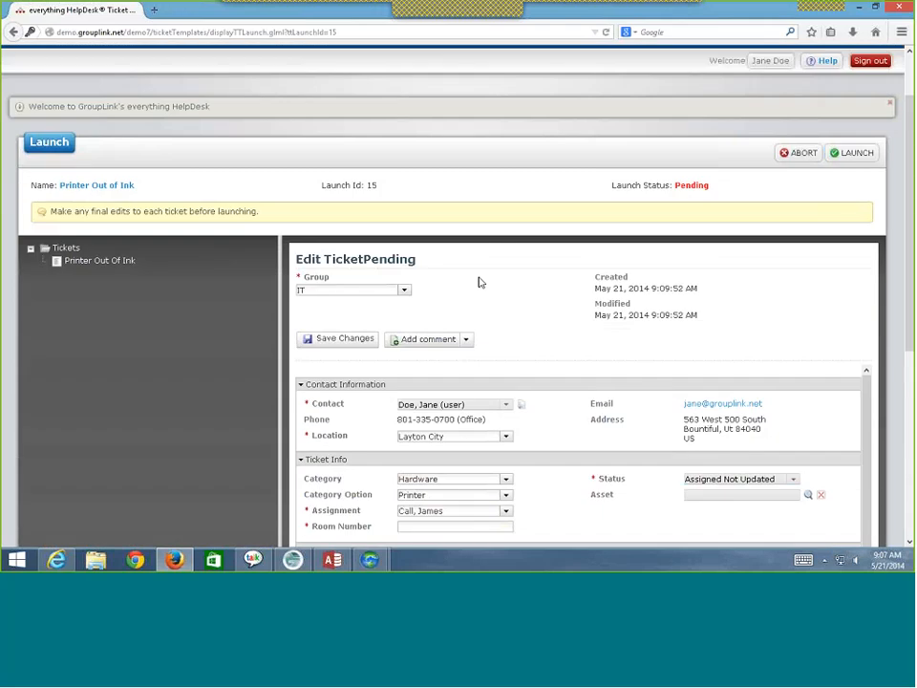
- Attempt the launch and find the missing Room Number field named in the error
{"action": "left_click", "coordinate": [851, 153]}
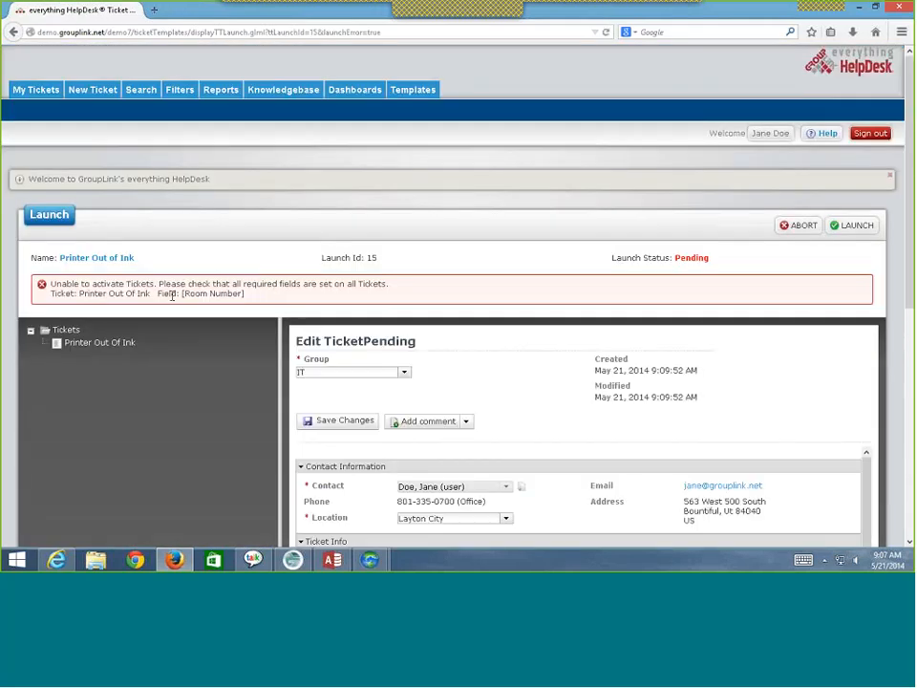
{"action": "left_click_drag", "start_coordinate": [172, 297], "coordinate": [283, 299]}
{"action": "scroll", "coordinate": [283, 299], "scroll_direction": "down", "scroll_amount": 6}
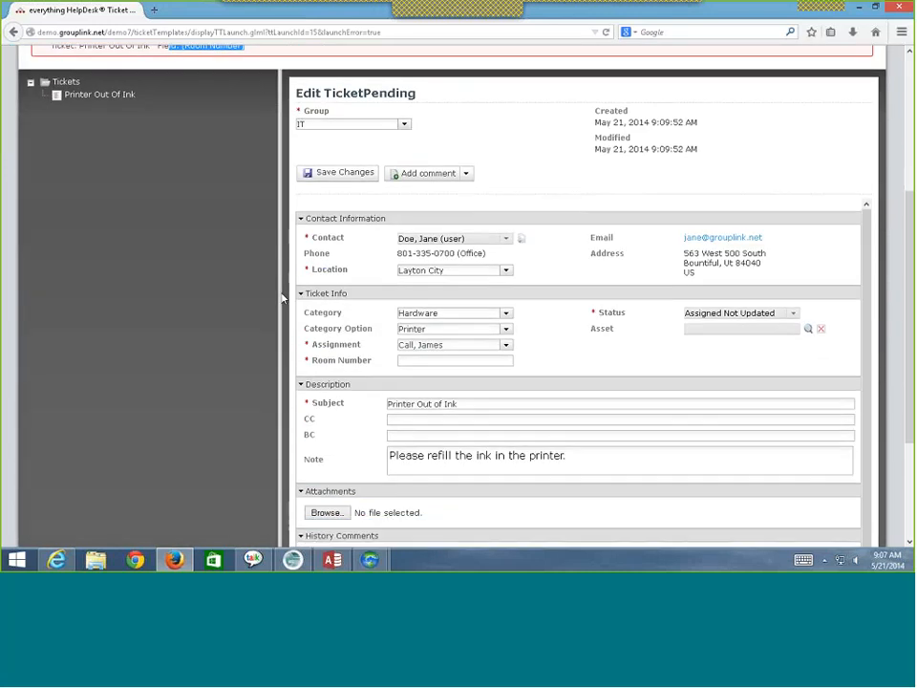
{"action": "scroll", "coordinate": [313, 328], "scroll_direction": "up", "scroll_amount": 1}
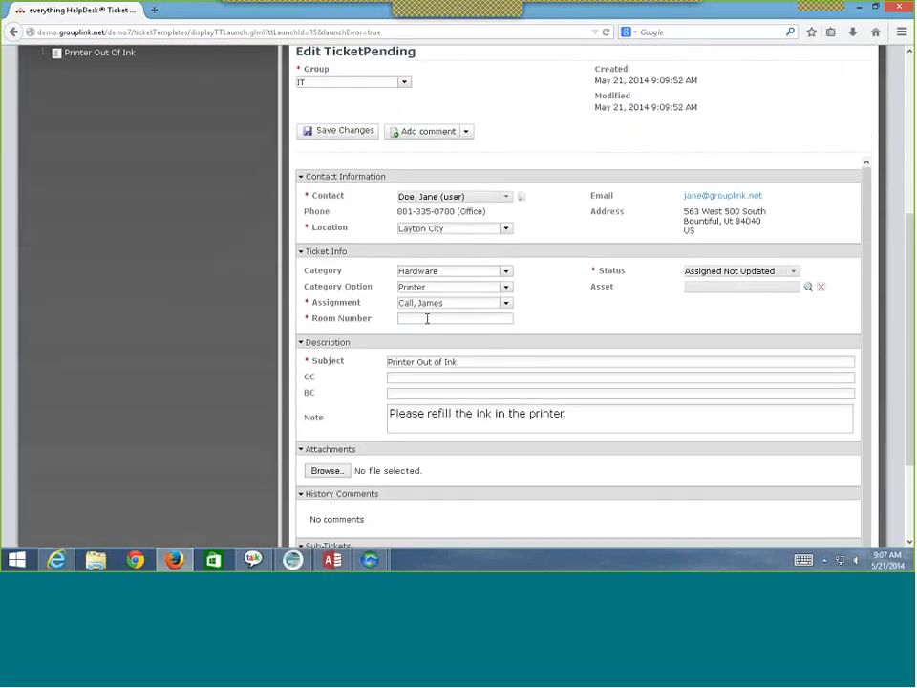
- Enter Room Number 58, save the pending ticket, and launch it as ticket 117
{"action": "left_click", "coordinate": [428, 317]}
{"action": "type", "text": "58"}
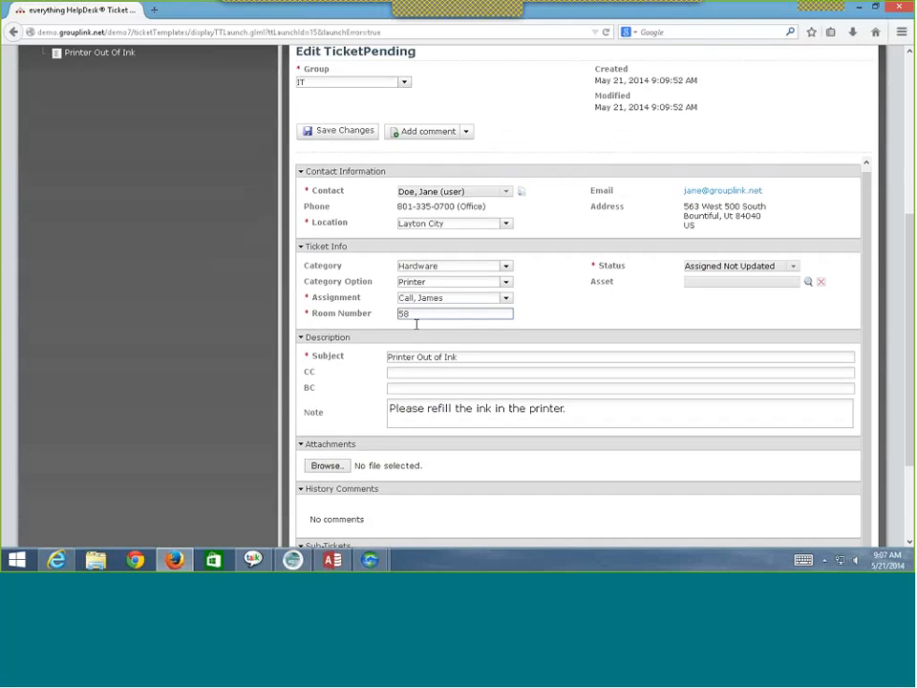
{"action": "scroll", "coordinate": [415, 324], "scroll_direction": "down", "scroll_amount": 1}
{"action": "scroll", "coordinate": [385, 410], "scroll_direction": "down", "scroll_amount": 1}
{"action": "scroll", "coordinate": [384, 411], "scroll_direction": "up", "scroll_amount": 4}
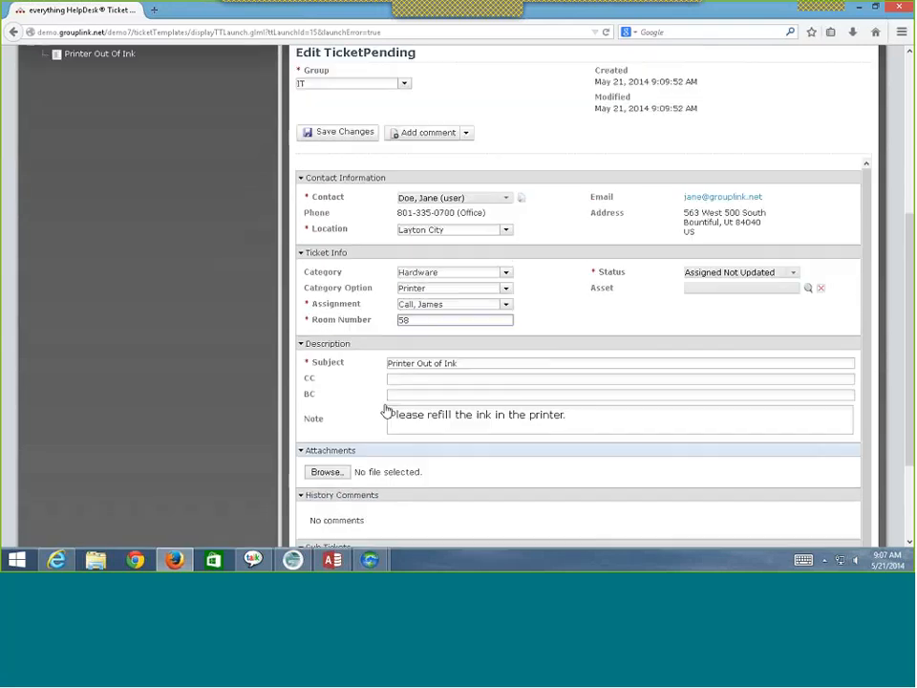
{"action": "left_click", "coordinate": [341, 241]}
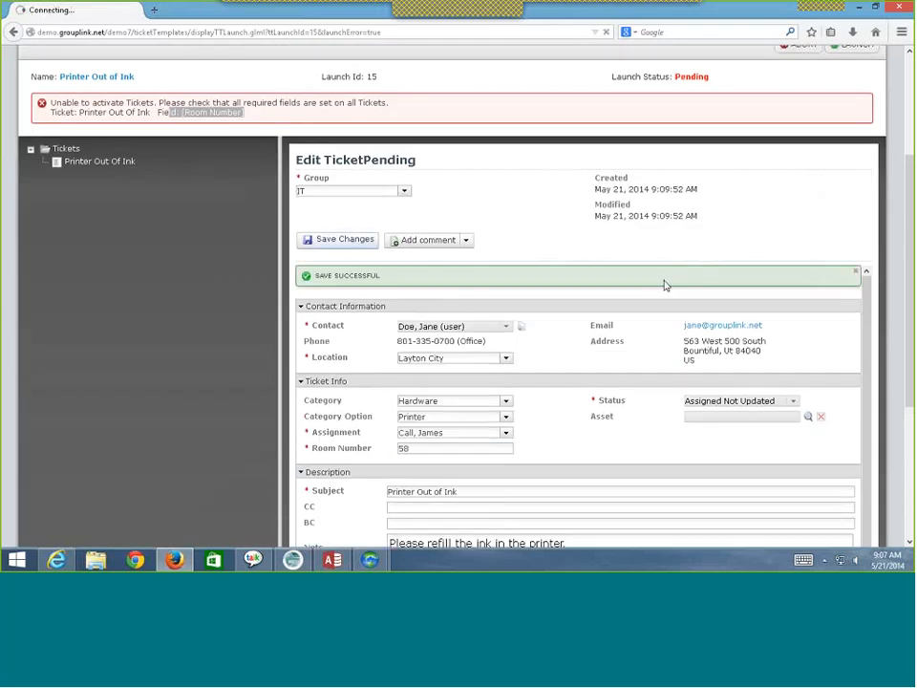
{"action": "scroll", "coordinate": [665, 283], "scroll_direction": "up", "scroll_amount": 3}
{"action": "left_click", "coordinate": [845, 228]}
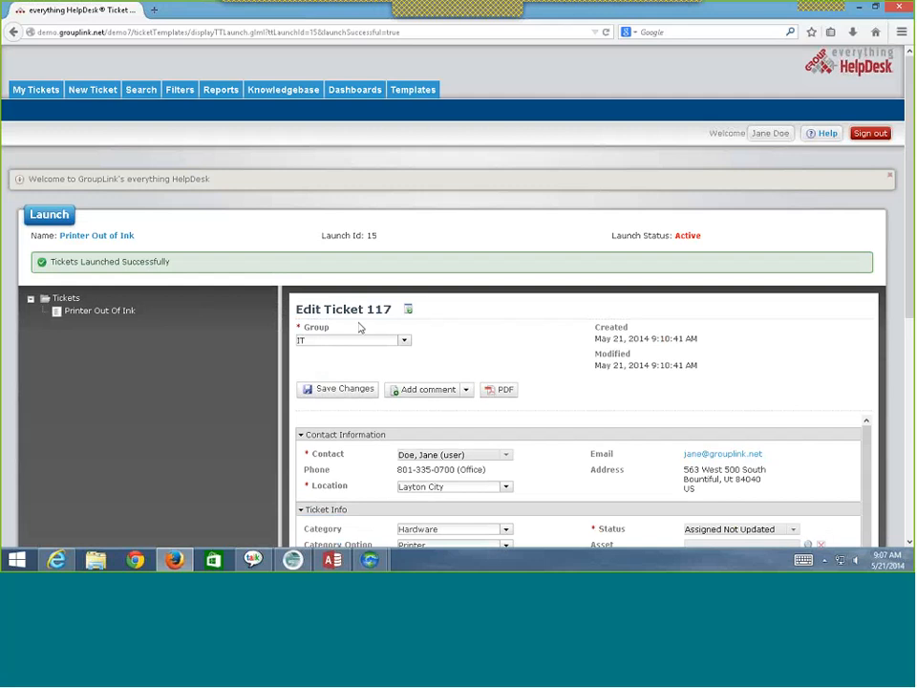
- Launch the IT Reset Username and Password template and read through its GroupWise login-reset ticket
{"action": "left_click", "coordinate": [99, 219]}
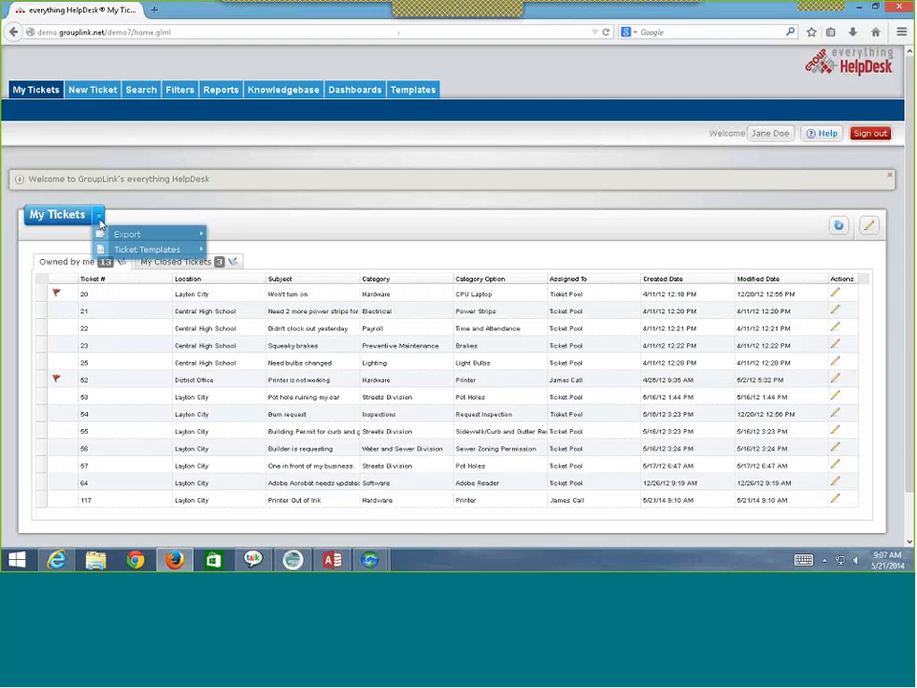
{"action": "mouse_move", "coordinate": [132, 252]}
{"action": "mouse_move", "coordinate": [292, 255]}
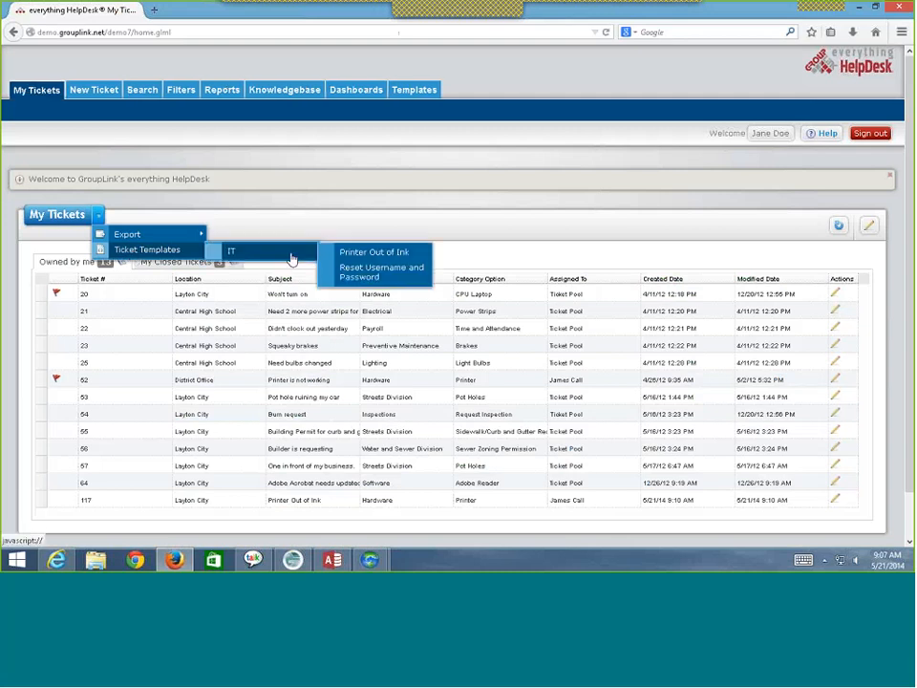
{"action": "left_click", "coordinate": [364, 270]}
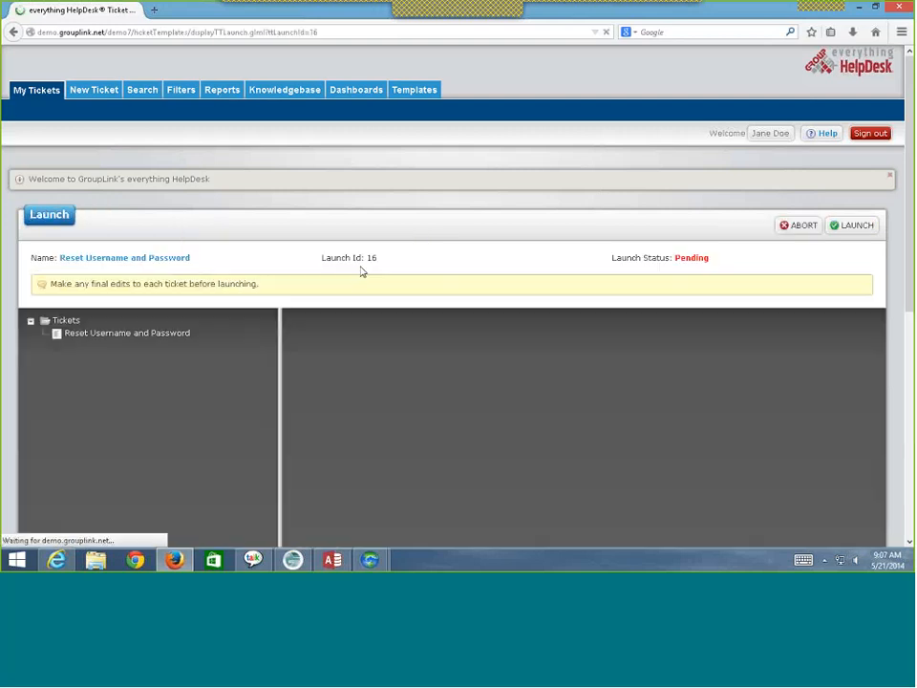
{"action": "scroll", "coordinate": [468, 360], "scroll_direction": "down", "scroll_amount": 3}
{"action": "scroll", "coordinate": [465, 362], "scroll_direction": "down", "scroll_amount": 2}
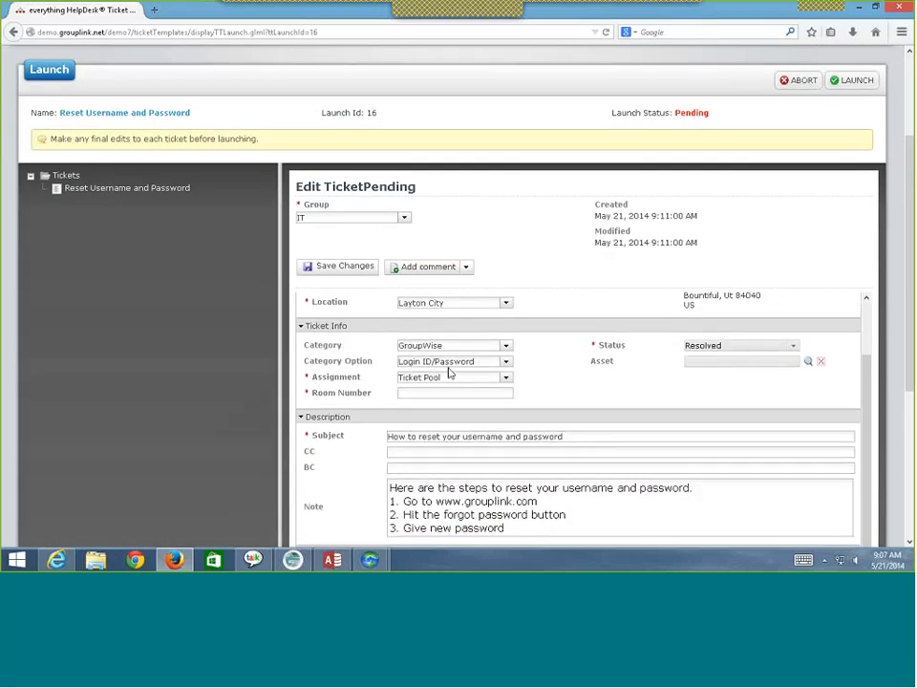
{"action": "scroll", "coordinate": [450, 421], "scroll_direction": "down", "scroll_amount": 1}
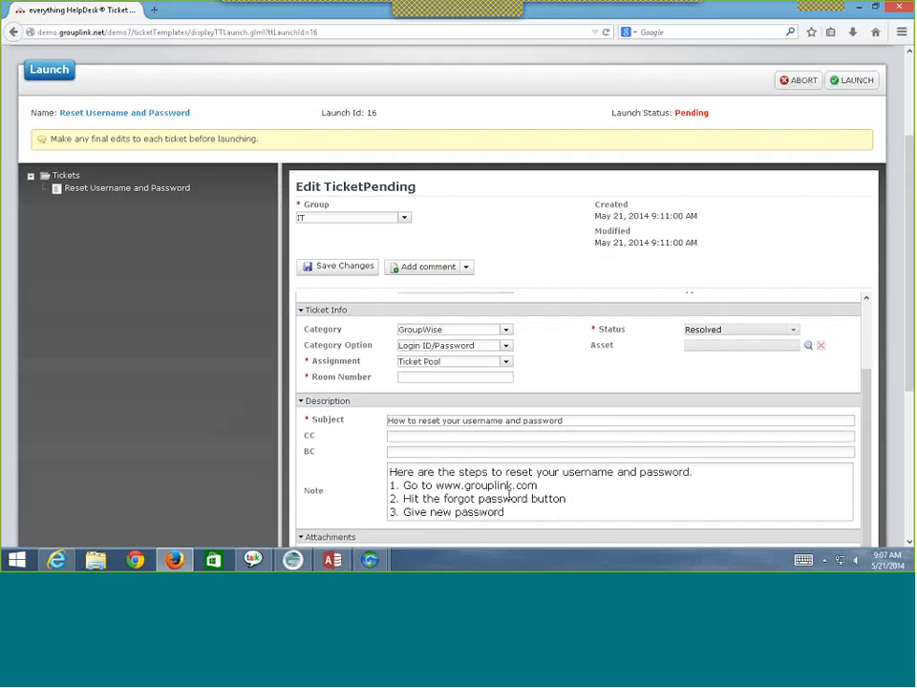
{"action": "scroll", "coordinate": [575, 489], "scroll_direction": "down", "scroll_amount": 3}
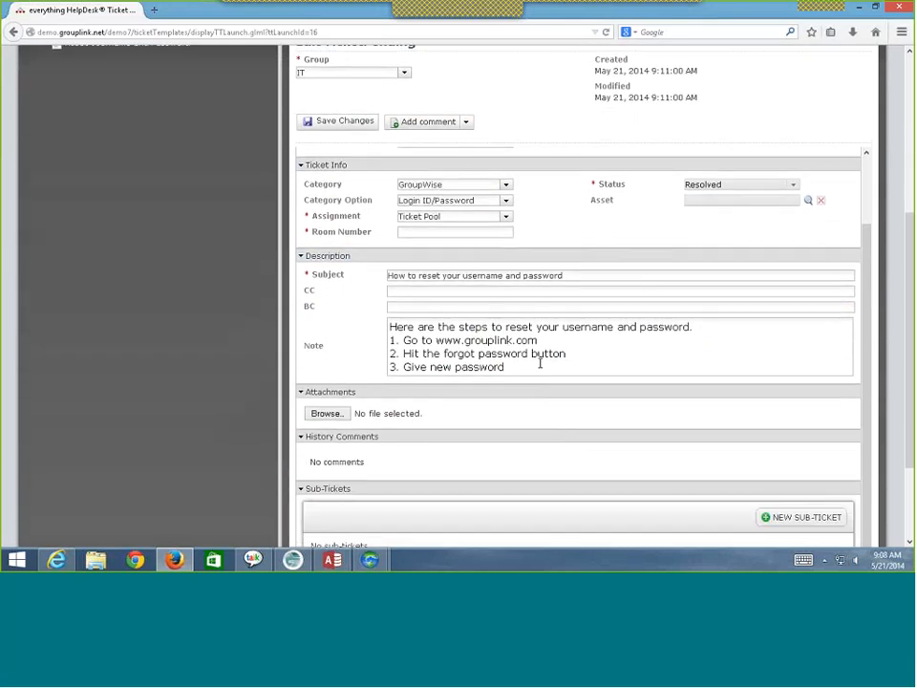
{"action": "scroll", "coordinate": [539, 365], "scroll_direction": "down", "scroll_amount": 2}
{"action": "scroll", "coordinate": [250, 394], "scroll_direction": "up", "scroll_amount": 7}
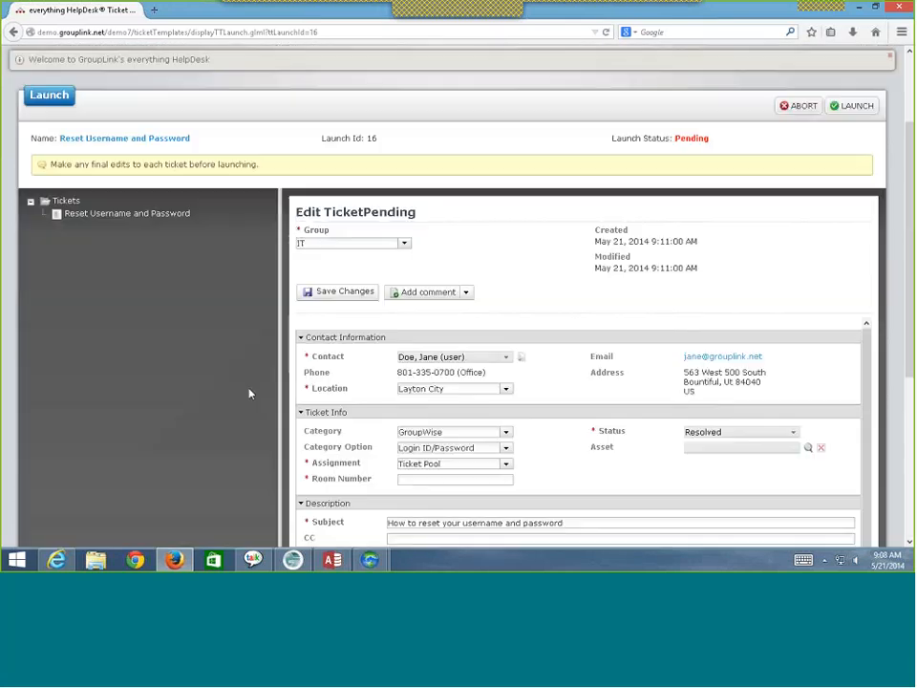
{"action": "scroll", "coordinate": [249, 393], "scroll_direction": "up", "scroll_amount": 3}
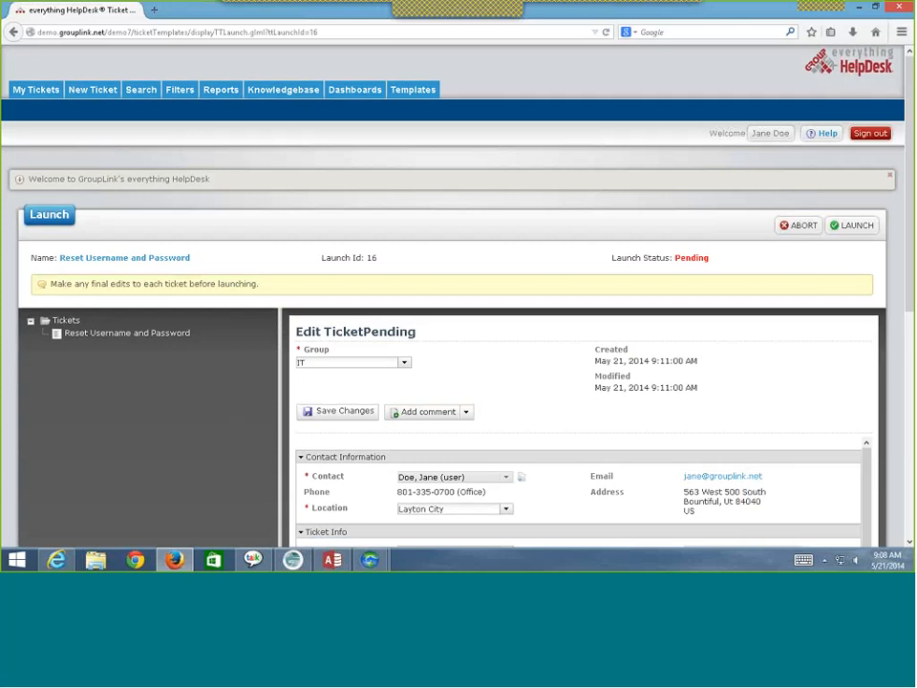
- Sign out and sign back in with the administrator account
{"action": "left_click", "coordinate": [865, 137]}
{"action": "left_click", "coordinate": [483, 248]}
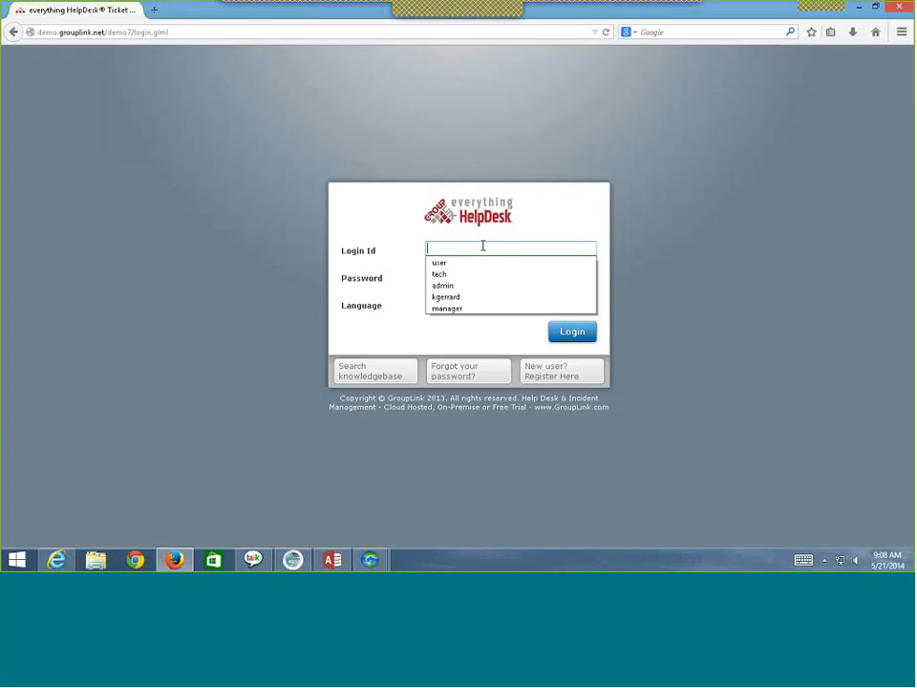
{"action": "type", "text": "admin"}
{"action": "key", "text": "Tab"}
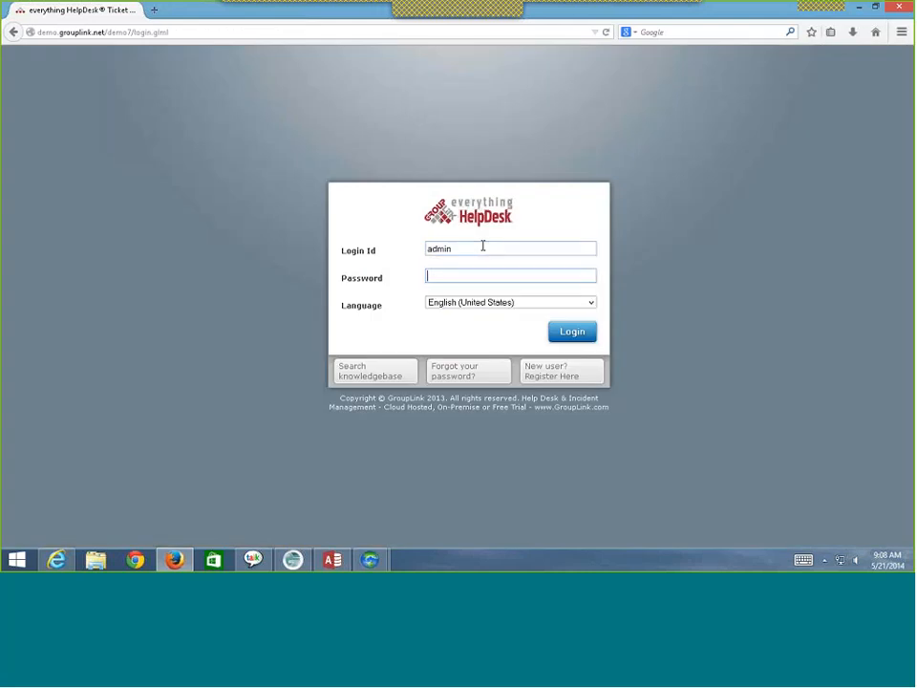
{"action": "type", "text": "admin"}
{"action": "key", "text": "Return"}
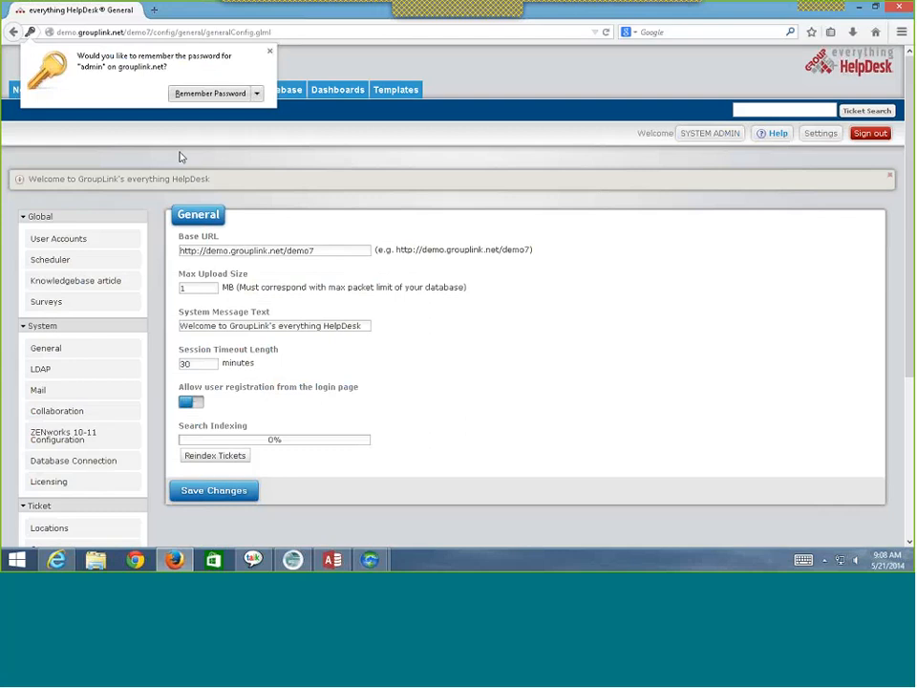
- Dismiss the browser prompt and list the IT group's three ticket templates
{"action": "left_click", "coordinate": [271, 52]}
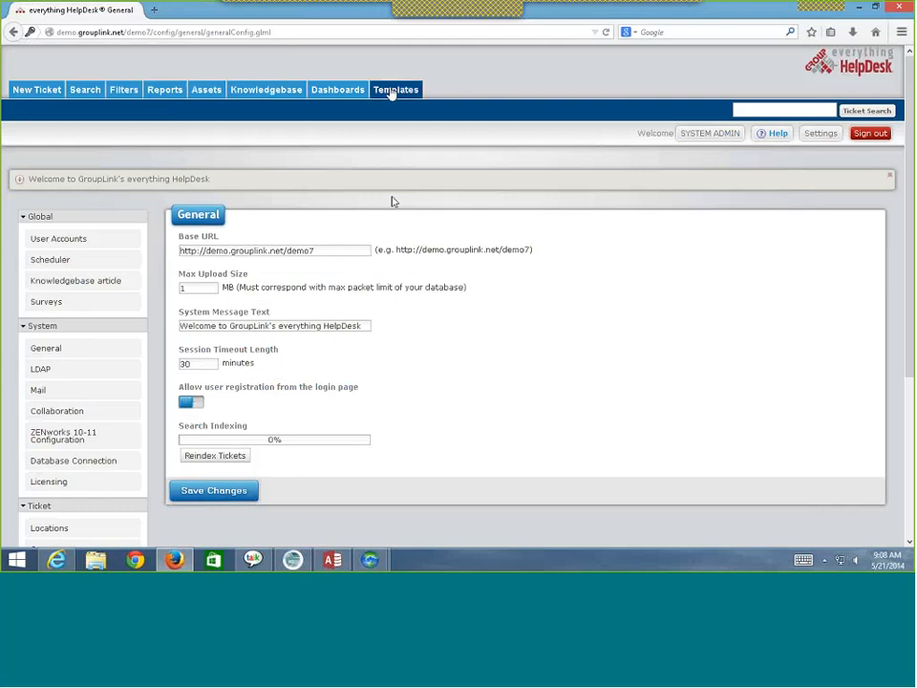
{"action": "left_click", "coordinate": [392, 91]}
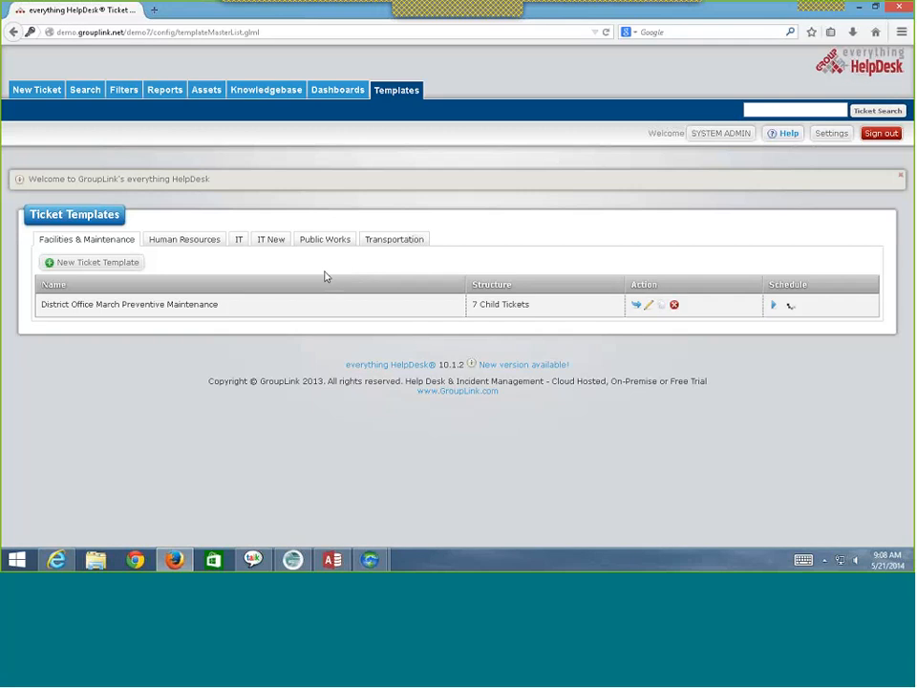
{"action": "left_click", "coordinate": [239, 240]}
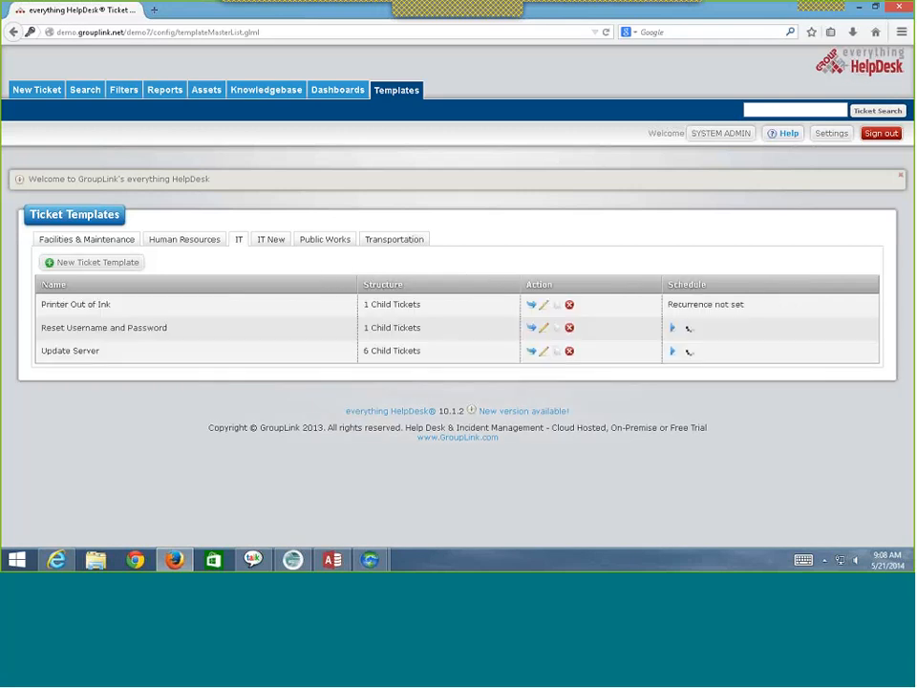
{"action": "left_click", "coordinate": [543, 306]}
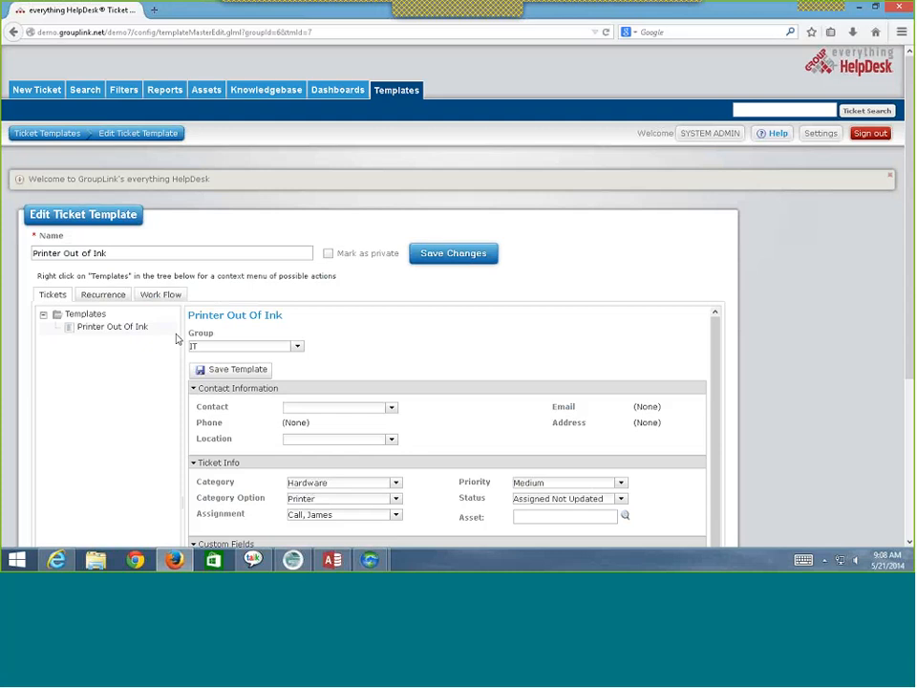
{"action": "scroll", "coordinate": [176, 338], "scroll_direction": "down", "scroll_amount": 2}
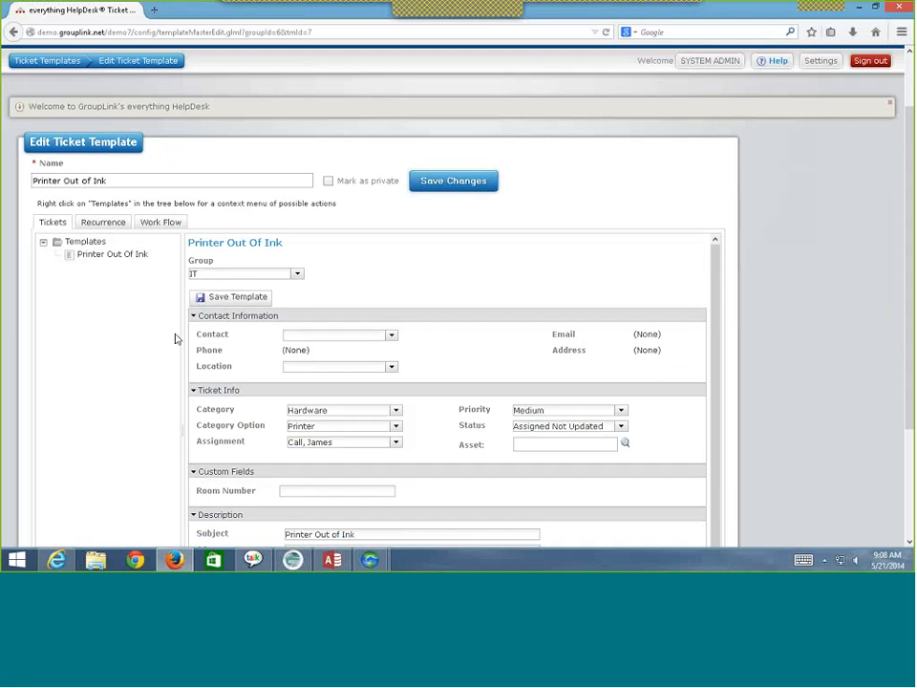
{"action": "scroll", "coordinate": [175, 338], "scroll_direction": "down", "scroll_amount": 2}
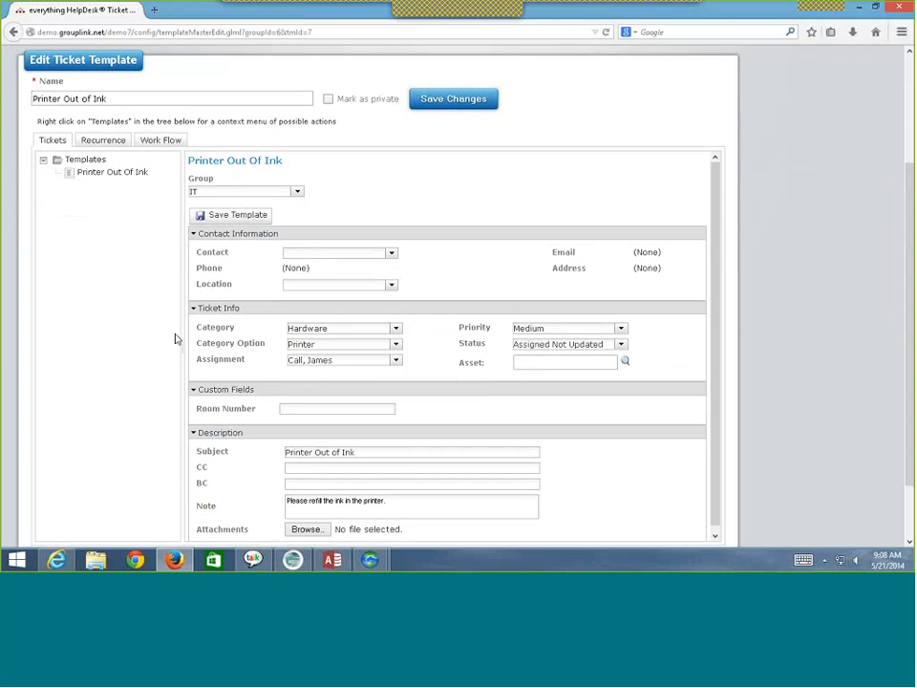
{"action": "scroll", "coordinate": [175, 338], "scroll_direction": "down", "scroll_amount": 2}
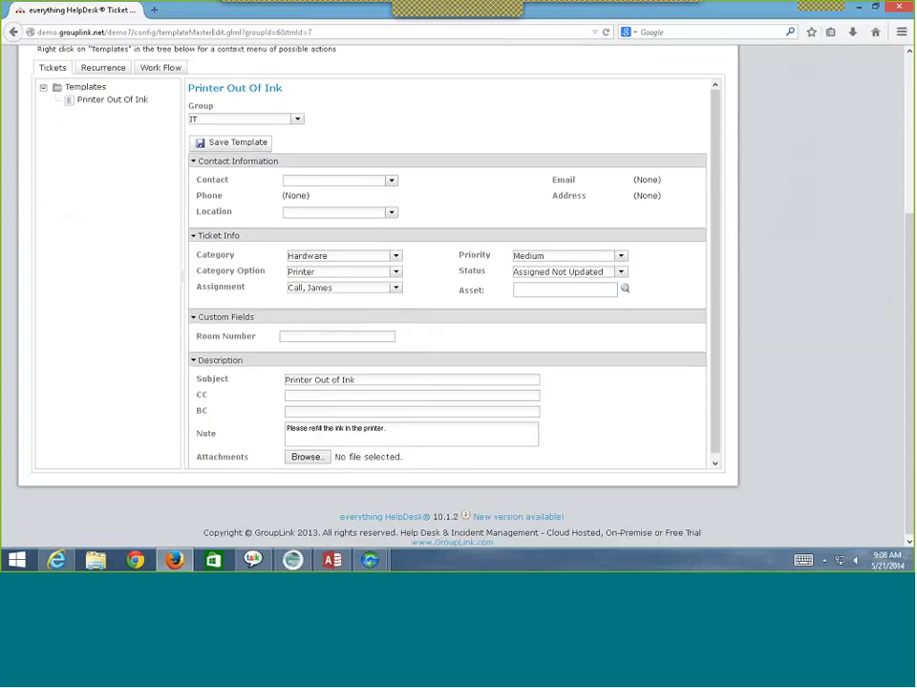
{"action": "scroll", "coordinate": [290, 334], "scroll_direction": "up", "scroll_amount": 1}
{"action": "scroll", "coordinate": [291, 334], "scroll_direction": "up", "scroll_amount": 3}
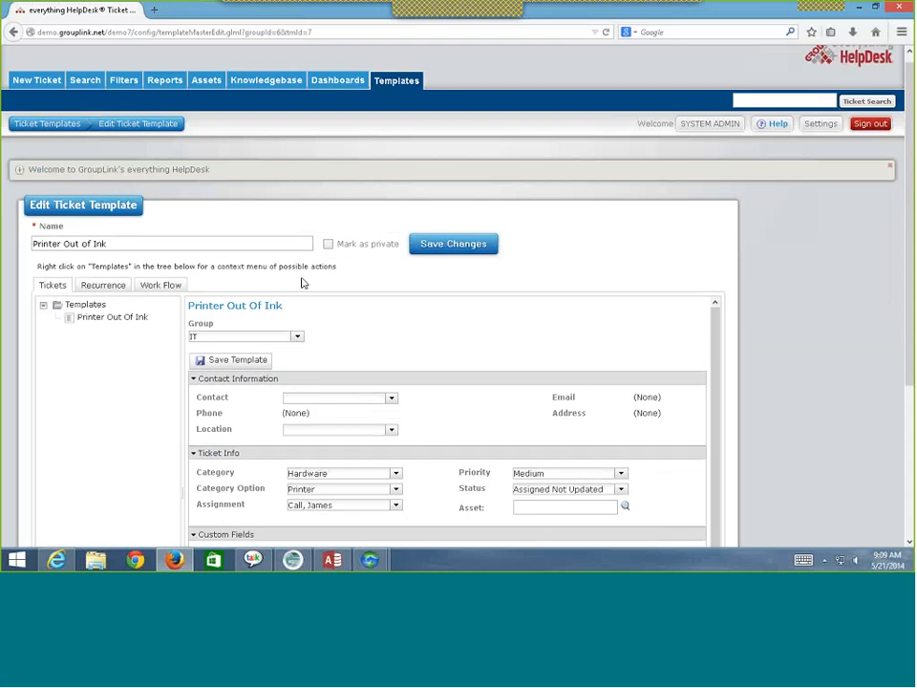
{"action": "left_click", "coordinate": [68, 129]}
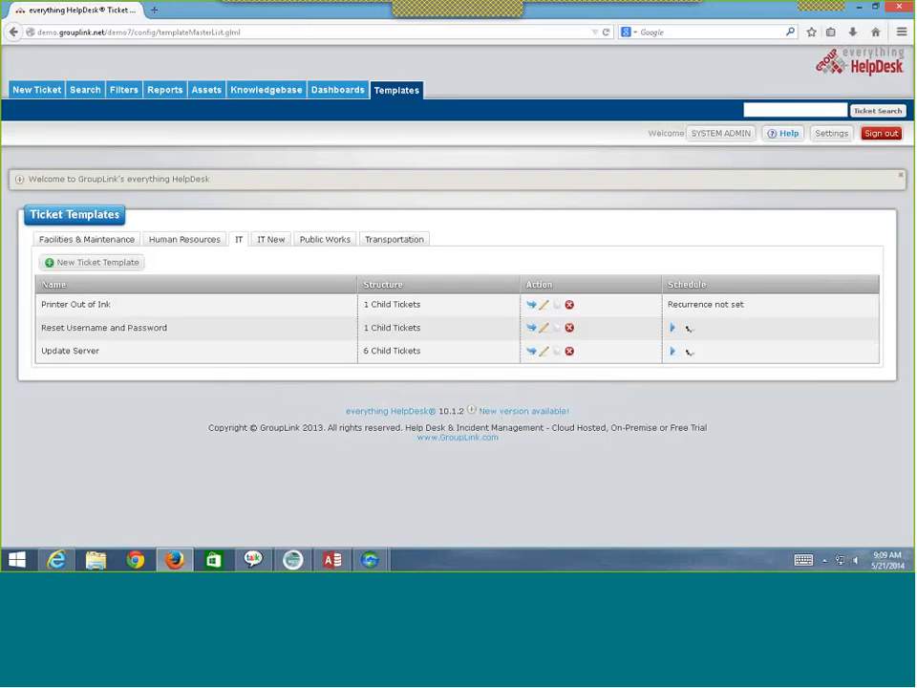
- Compare the Human Resources and IT template lists, then edit the New Hire template
{"action": "left_click", "coordinate": [185, 240]}
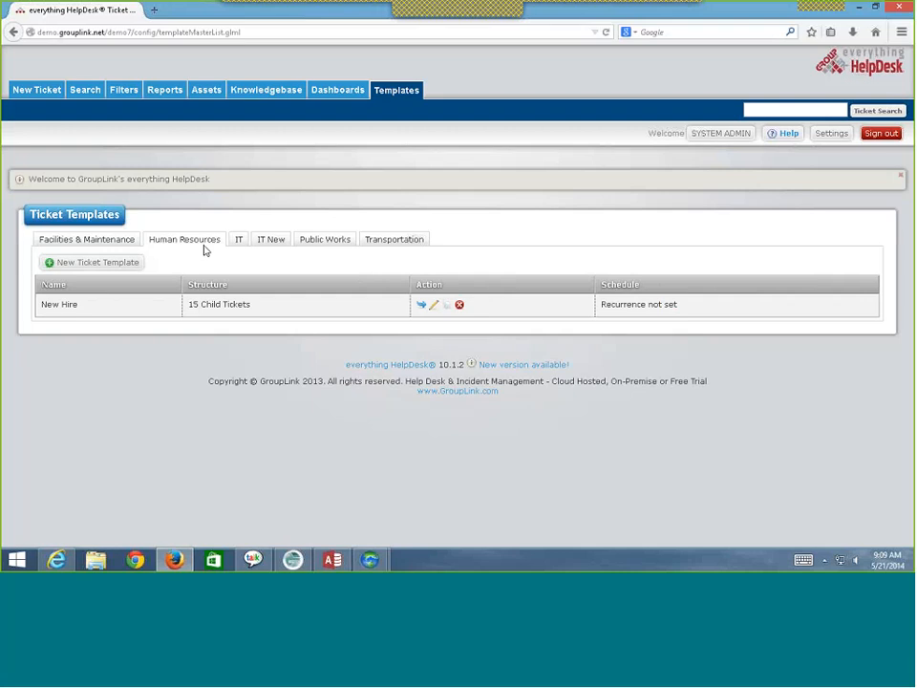
{"action": "left_click", "coordinate": [239, 244]}
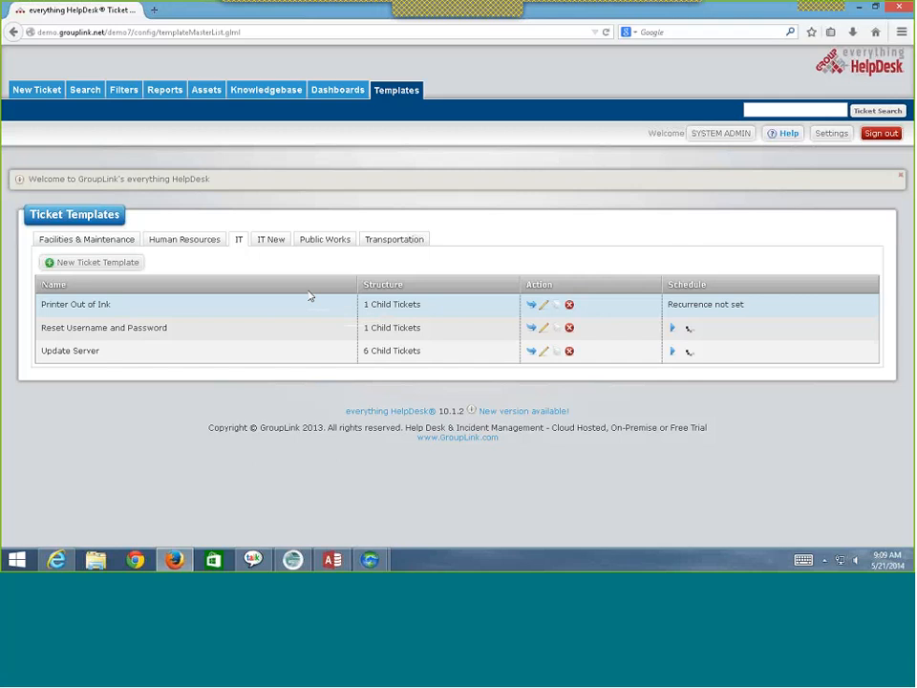
{"action": "left_click", "coordinate": [202, 243]}
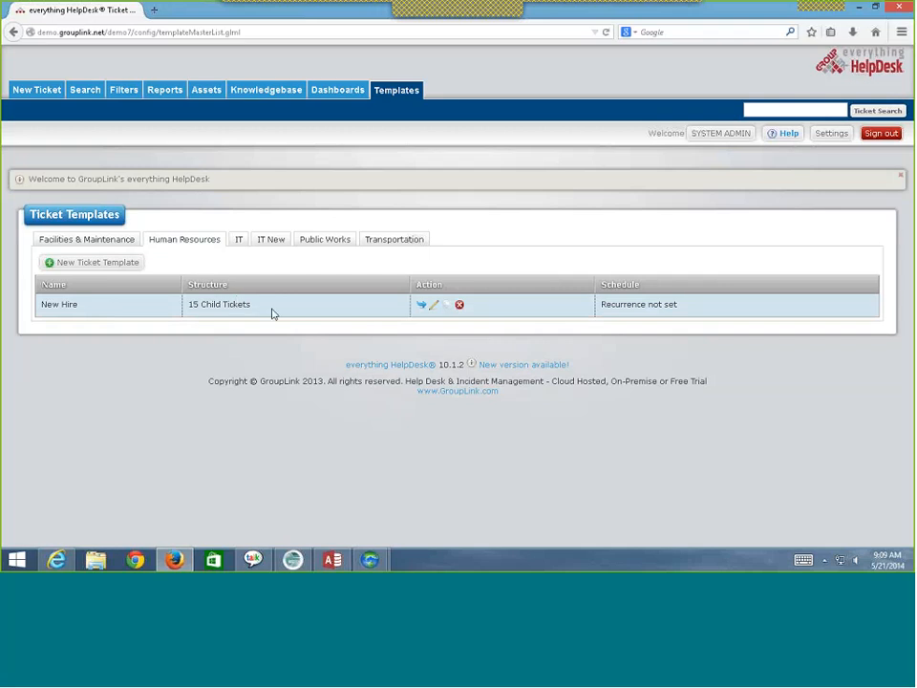
{"action": "left_click", "coordinate": [433, 307]}
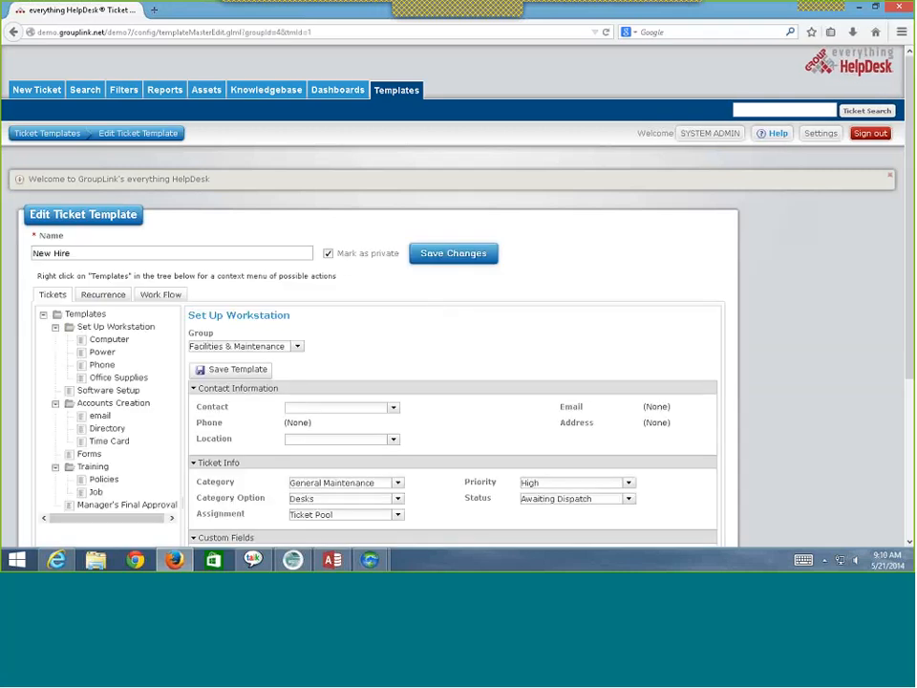
- Review Set Up Workstation, then the Computer child ticket set to IT, Hardware / CPU Desktop
{"action": "scroll", "coordinate": [163, 272], "scroll_direction": "down", "scroll_amount": 4}
{"action": "scroll", "coordinate": [163, 273], "scroll_direction": "up", "scroll_amount": 1}
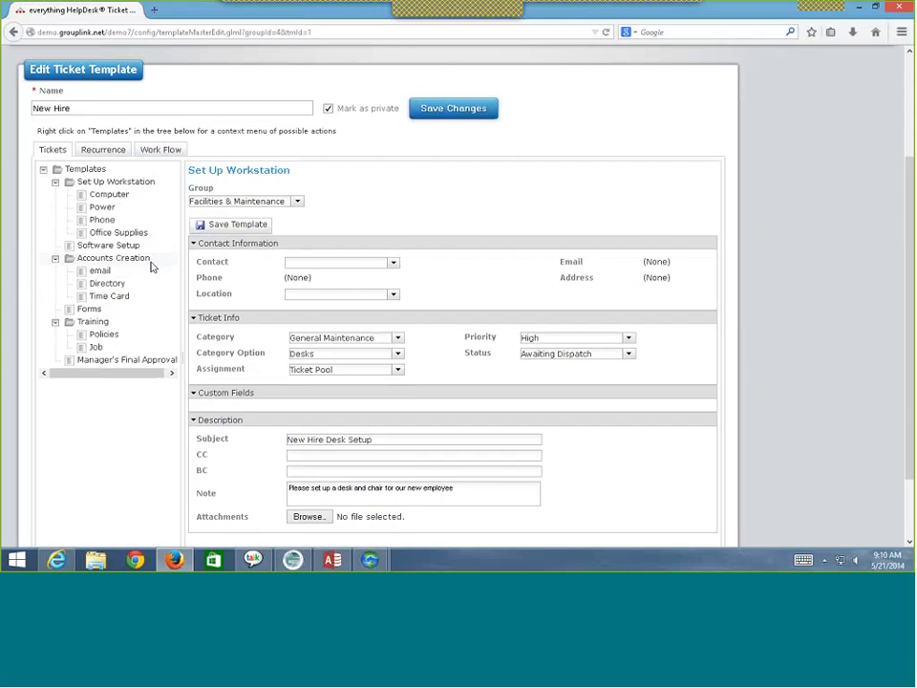
{"action": "left_click", "coordinate": [119, 185]}
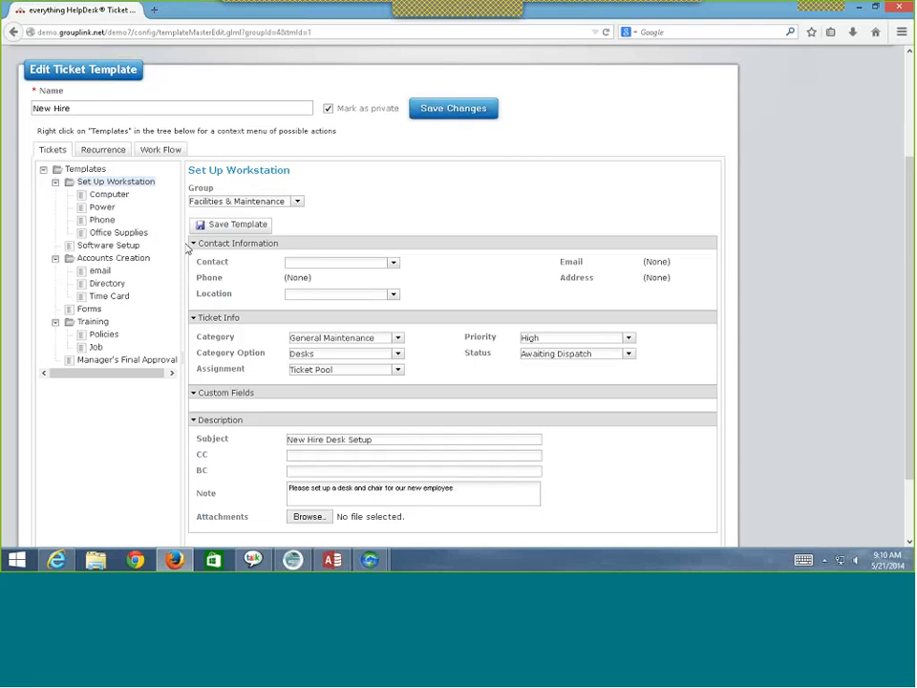
{"action": "scroll", "coordinate": [189, 248], "scroll_direction": "down", "scroll_amount": 2}
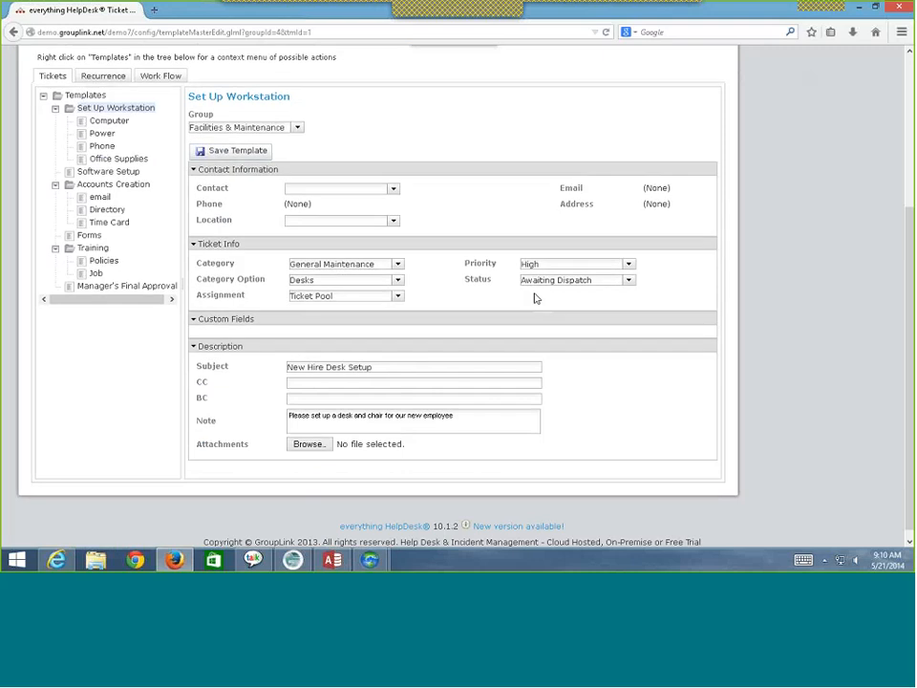
{"action": "scroll", "coordinate": [302, 397], "scroll_direction": "up", "scroll_amount": 2}
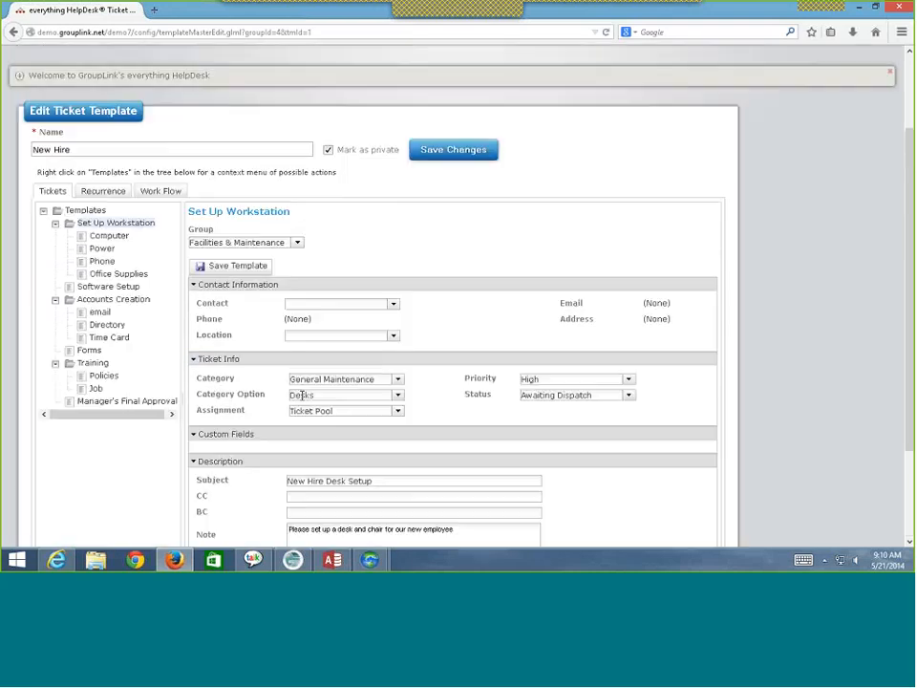
{"action": "scroll", "coordinate": [302, 395], "scroll_direction": "up", "scroll_amount": 1}
{"action": "scroll", "coordinate": [302, 395], "scroll_direction": "down", "scroll_amount": 2}
{"action": "left_click", "coordinate": [110, 186]}
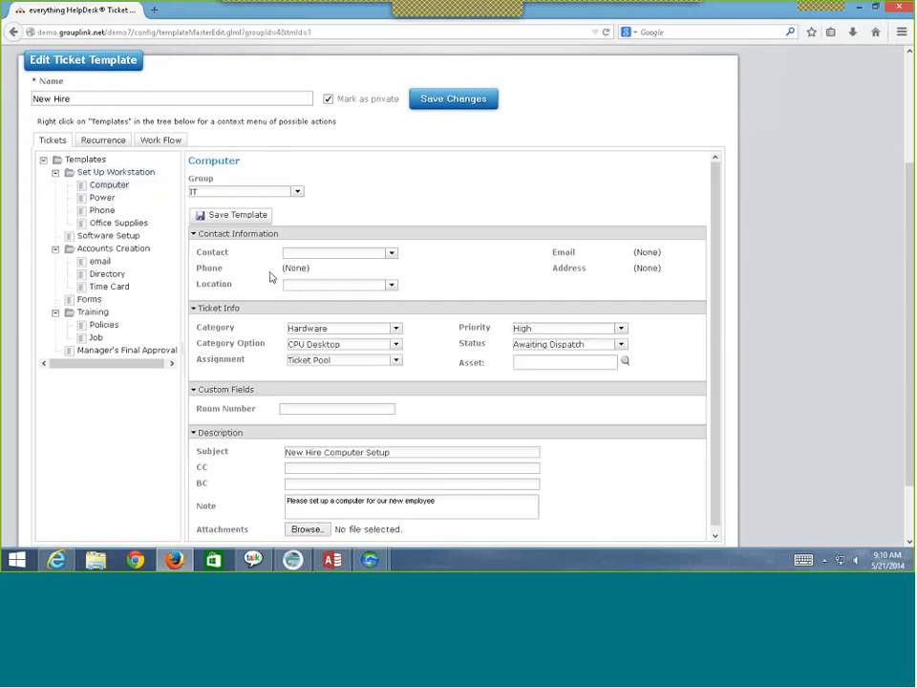
{"action": "scroll", "coordinate": [302, 339], "scroll_direction": "down", "scroll_amount": 1}
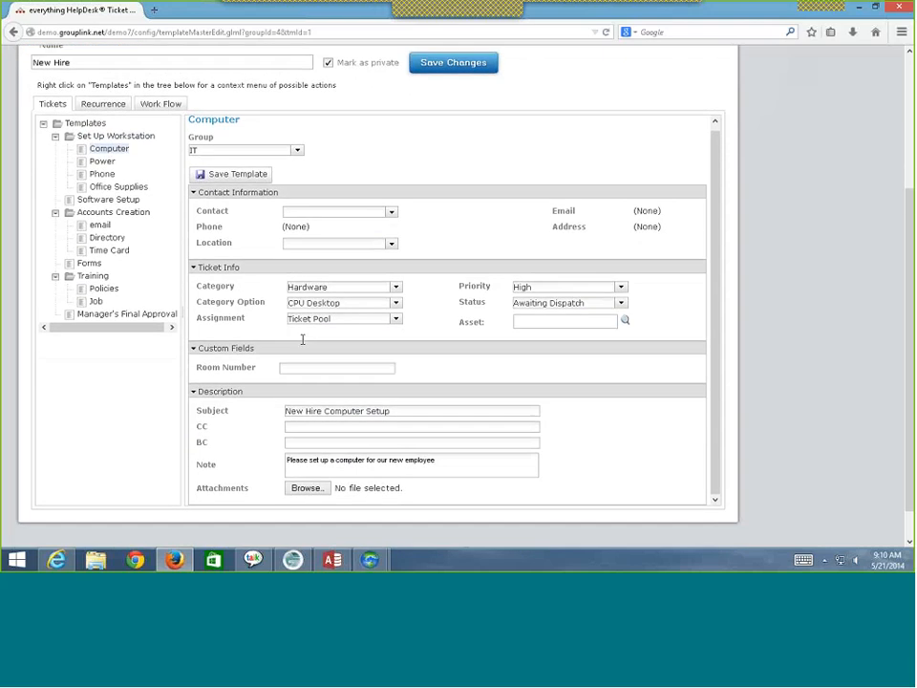
{"action": "scroll", "coordinate": [302, 339], "scroll_direction": "up", "scroll_amount": 1}
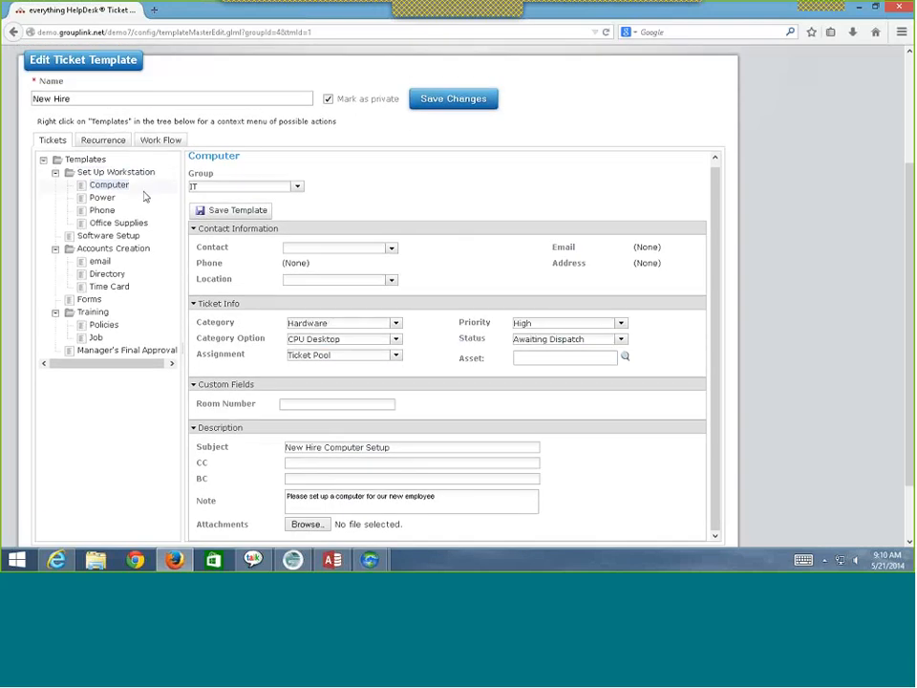
- Step through Set Up Workstation, Computer, Power and Phone, then read the Office Supplies note
{"action": "left_click", "coordinate": [101, 173]}
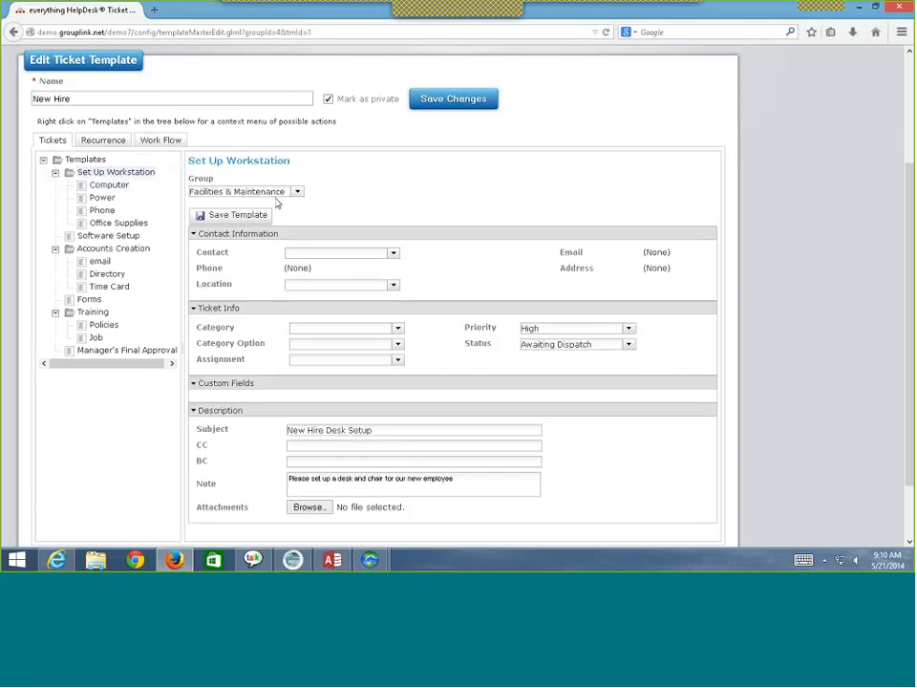
{"action": "left_click", "coordinate": [109, 184]}
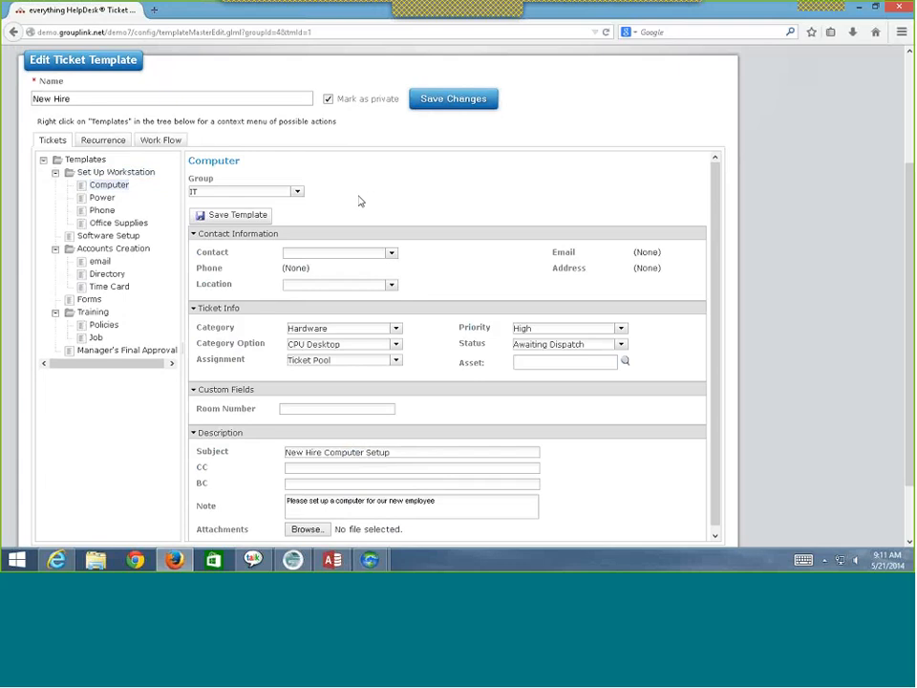
{"action": "left_click", "coordinate": [102, 197]}
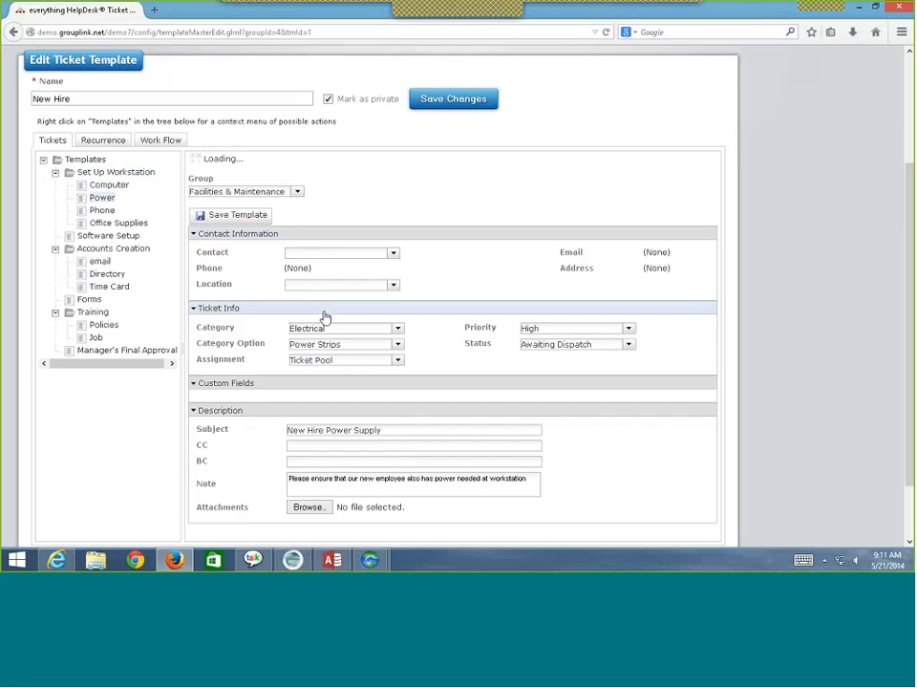
{"action": "left_click", "coordinate": [111, 210]}
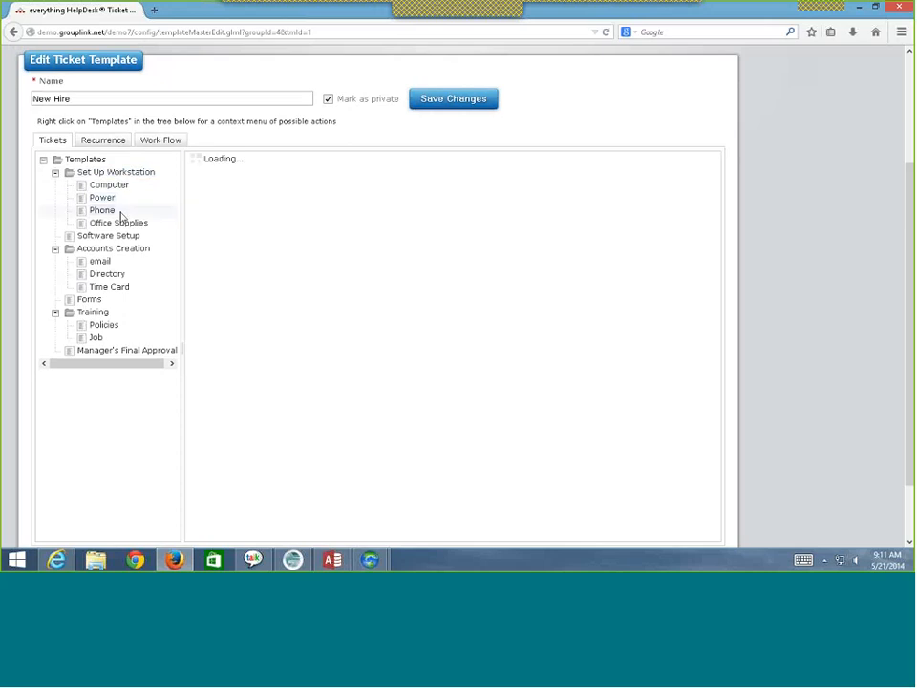
{"action": "left_click", "coordinate": [120, 223]}
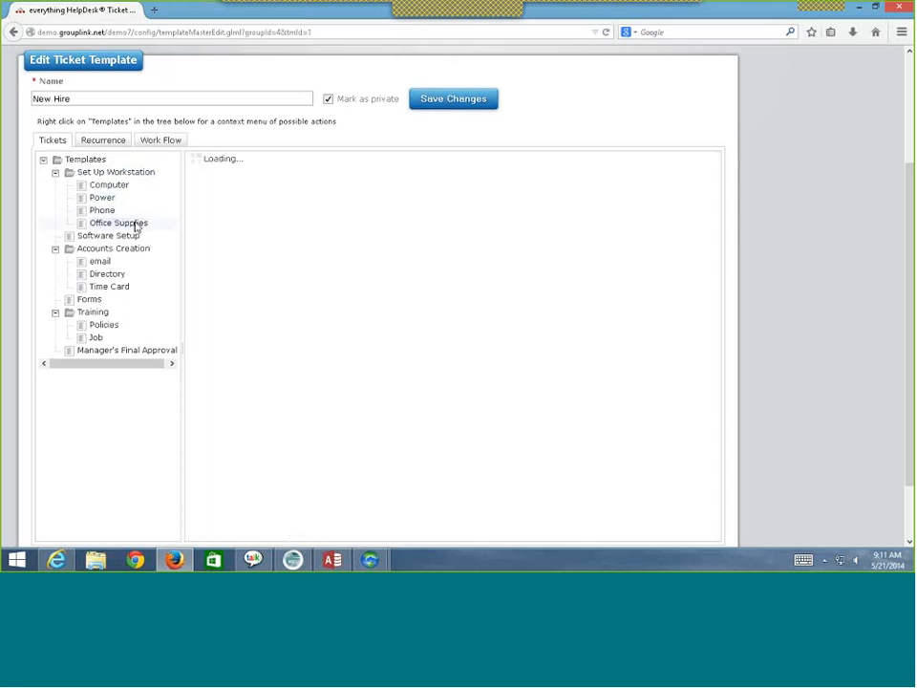
{"action": "scroll", "coordinate": [348, 351], "scroll_direction": "down", "scroll_amount": 2}
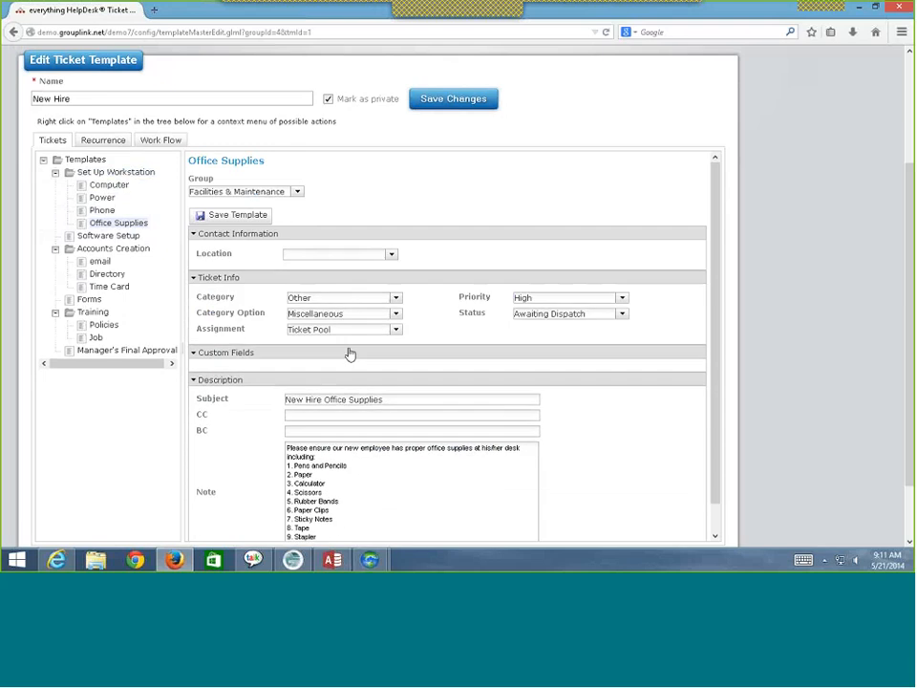
{"action": "scroll", "coordinate": [356, 421], "scroll_direction": "down", "scroll_amount": 2}
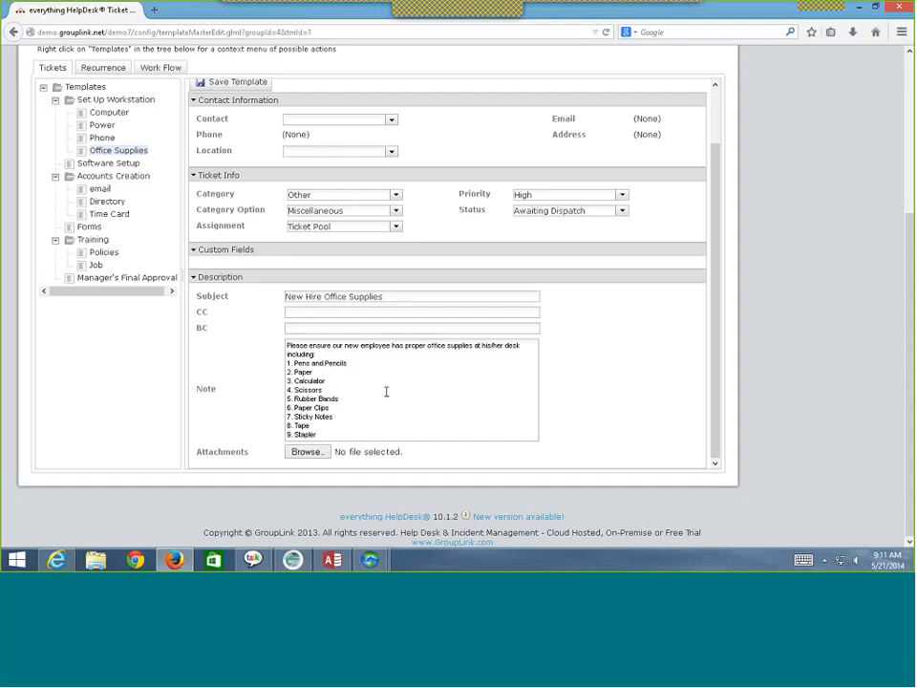
{"action": "scroll", "coordinate": [382, 393], "scroll_direction": "up", "scroll_amount": 3}
- View the Software Setup, Accounts Creation and email account creation child tickets
{"action": "left_click", "coordinate": [109, 165]}
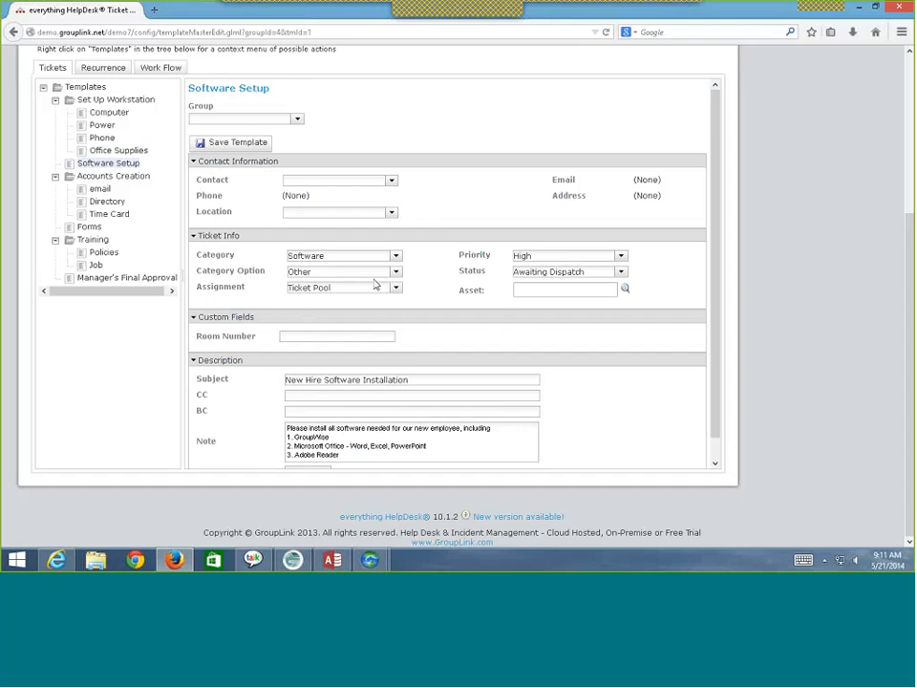
{"action": "scroll", "coordinate": [372, 420], "scroll_direction": "down", "scroll_amount": 1}
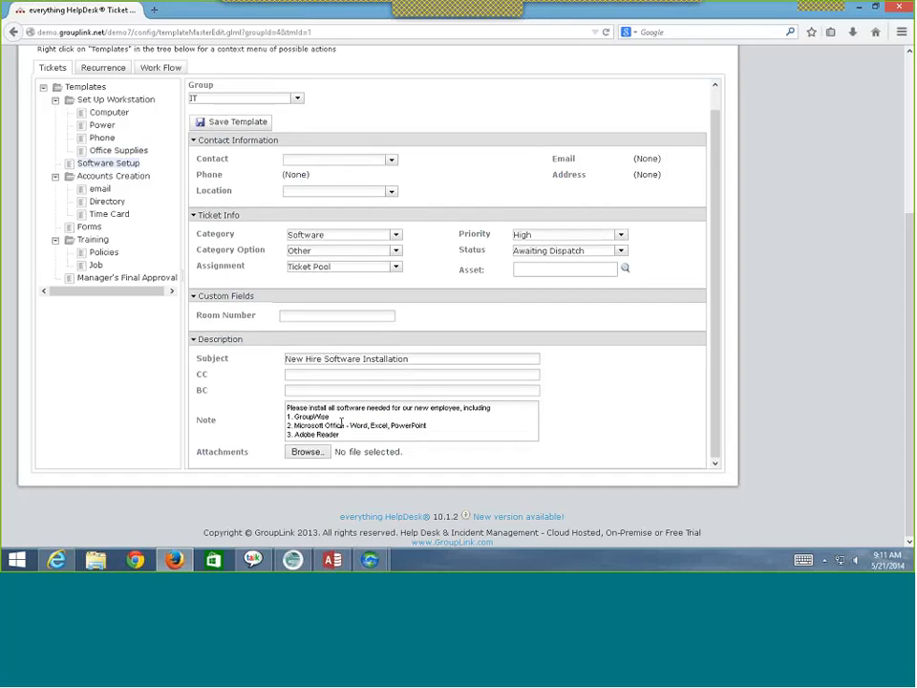
{"action": "scroll", "coordinate": [239, 383], "scroll_direction": "up", "scroll_amount": 5}
{"action": "left_click", "coordinate": [115, 319]}
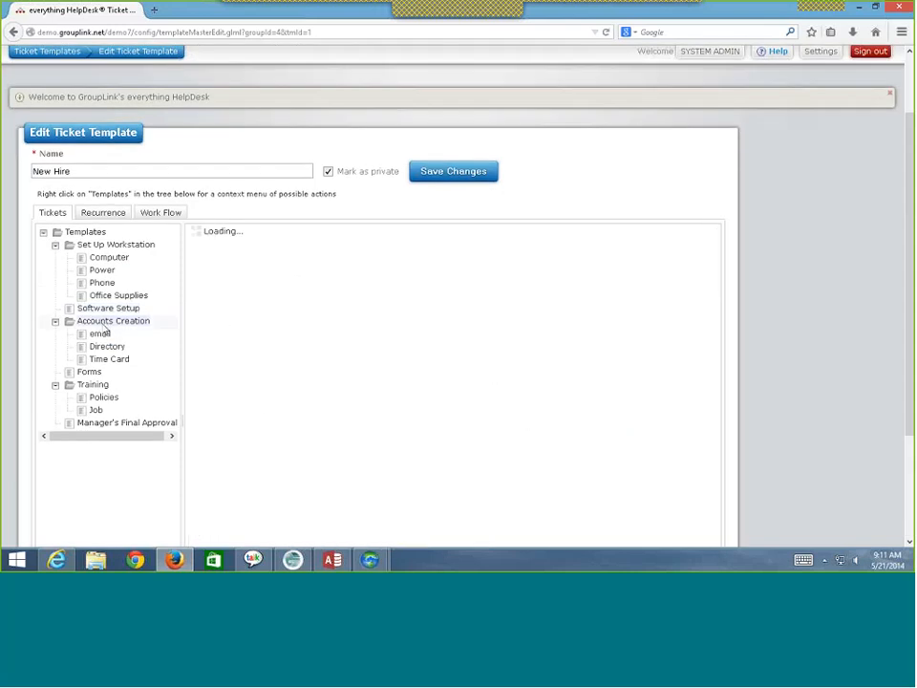
{"action": "scroll", "coordinate": [197, 330], "scroll_direction": "down", "scroll_amount": 2}
{"action": "scroll", "coordinate": [197, 331], "scroll_direction": "down", "scroll_amount": 1}
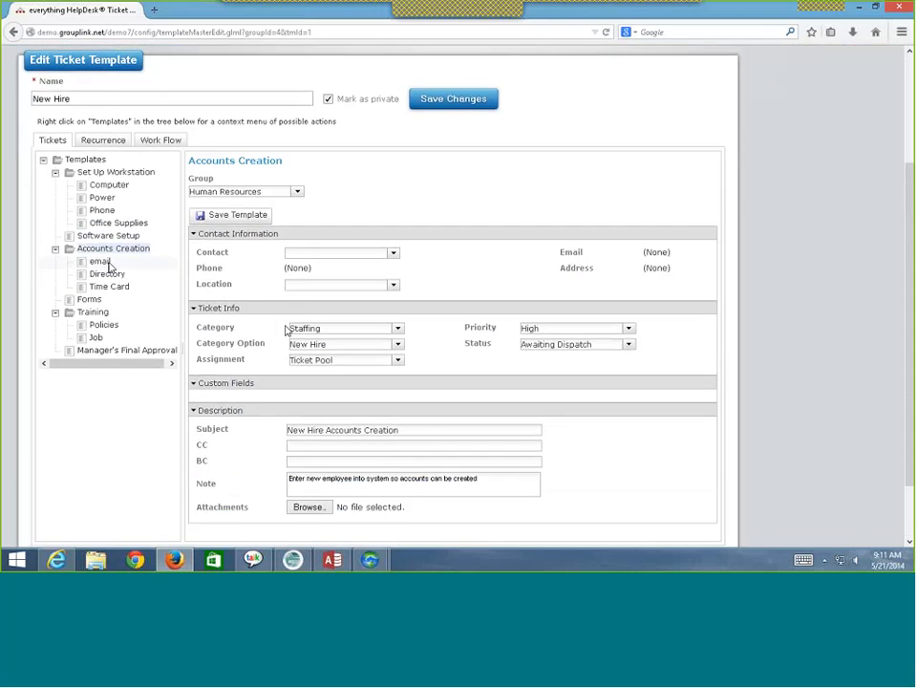
{"action": "left_click", "coordinate": [105, 264]}
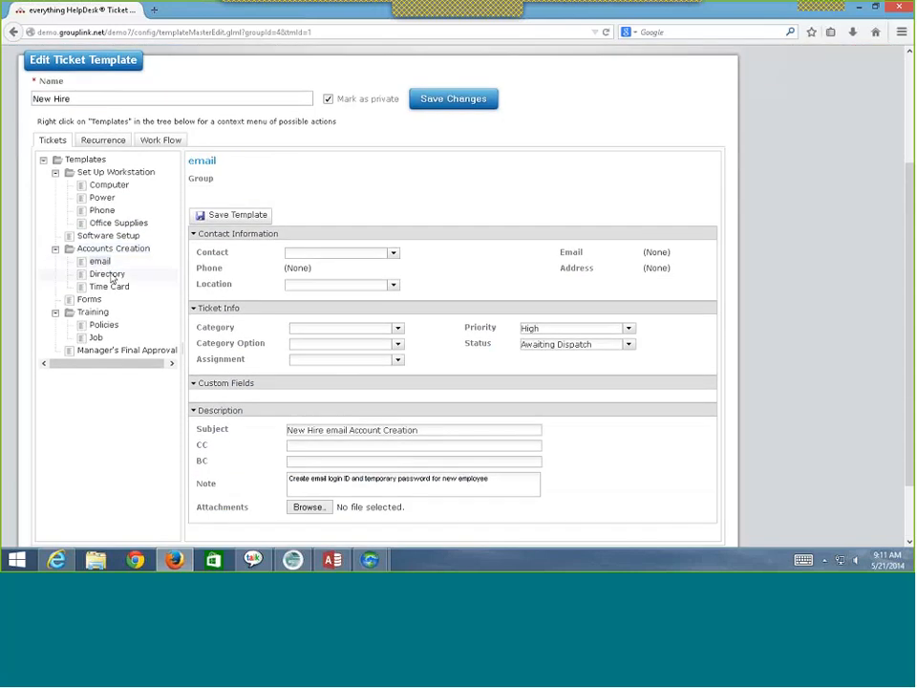
- Check the Directory, Time Card, Forms and Training child tickets' settings
{"action": "left_click", "coordinate": [112, 276]}
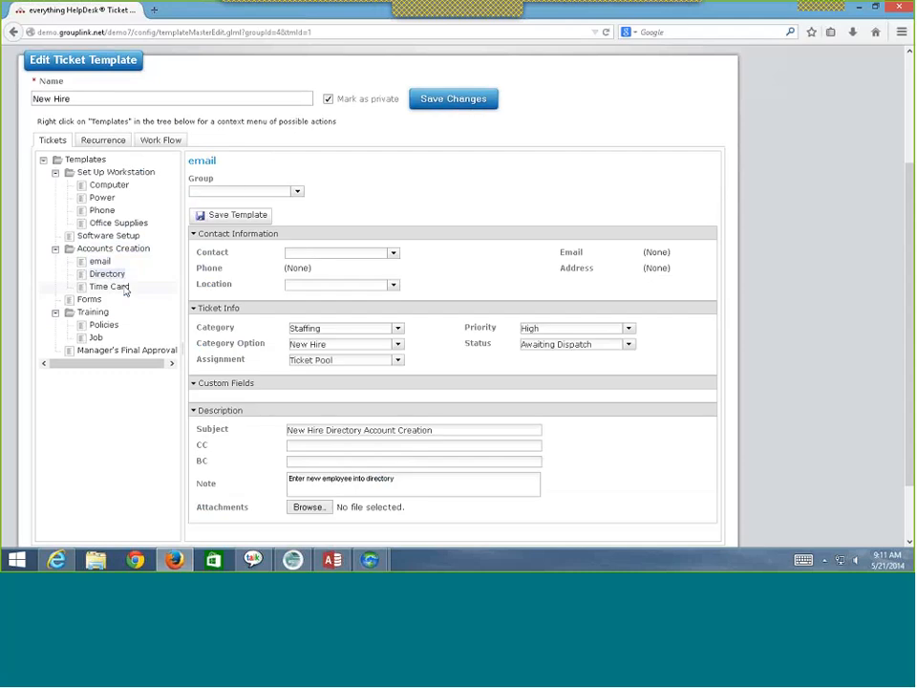
{"action": "left_click", "coordinate": [110, 287]}
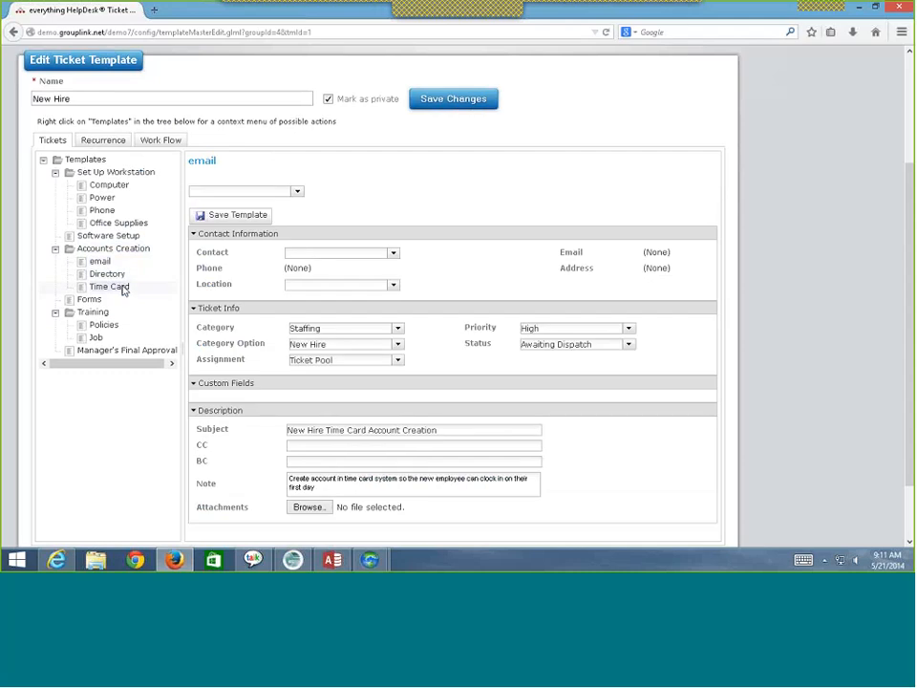
{"action": "left_click", "coordinate": [90, 301]}
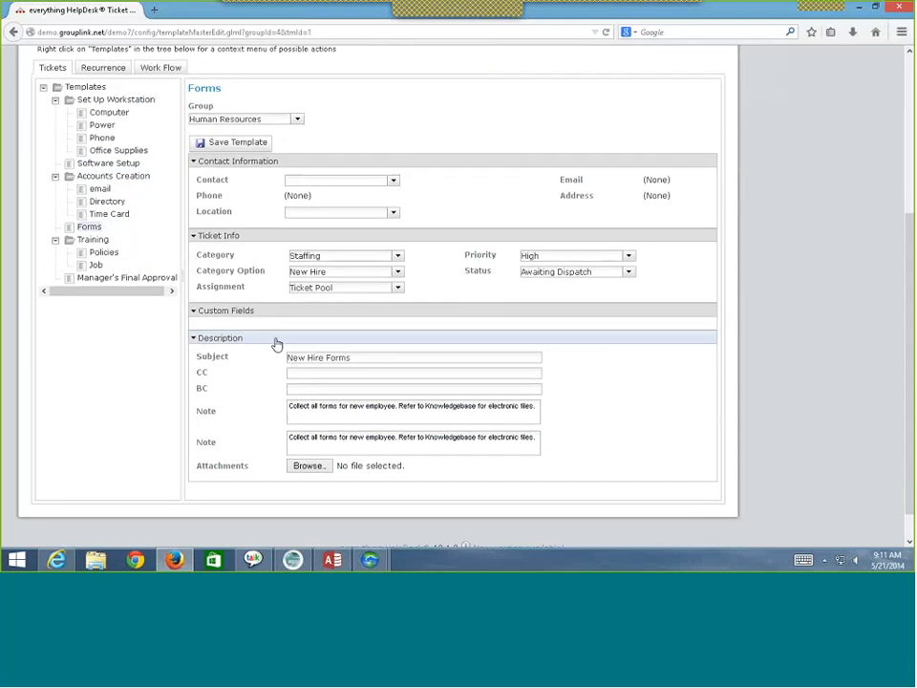
{"action": "left_click", "coordinate": [93, 312]}
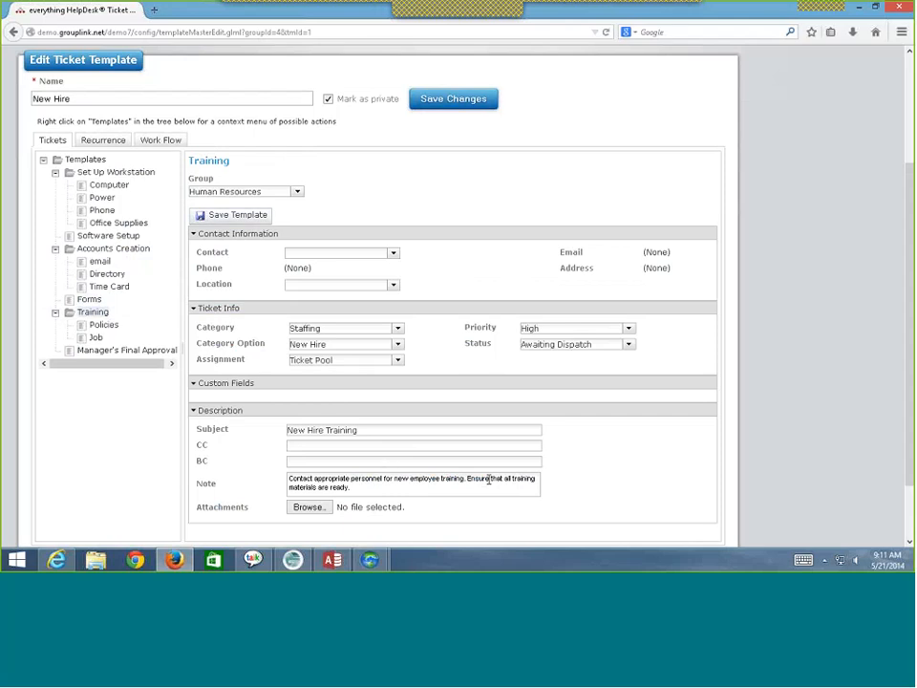
- Select the Training note text, then view the Policies, Job and Manager's Final Approval tickets
{"action": "left_click_drag", "start_coordinate": [367, 488], "coordinate": [277, 476]}
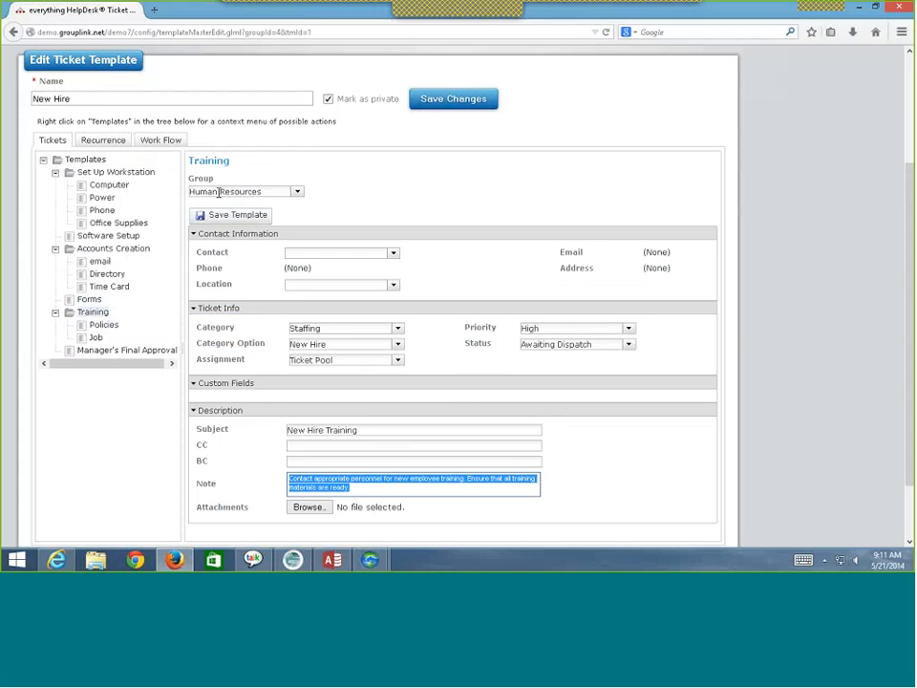
{"action": "left_click", "coordinate": [105, 326]}
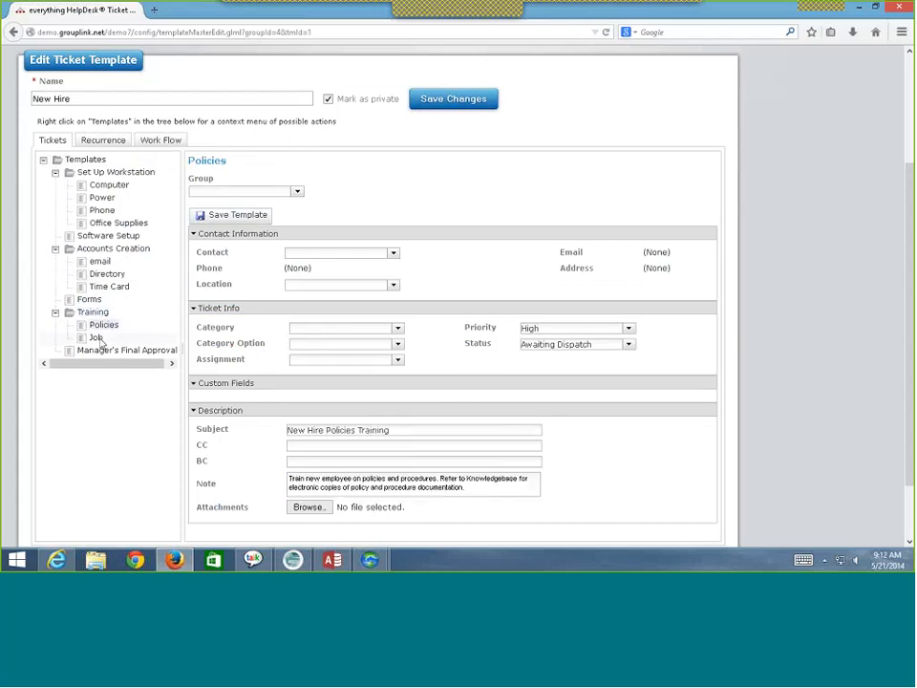
{"action": "left_click", "coordinate": [97, 338]}
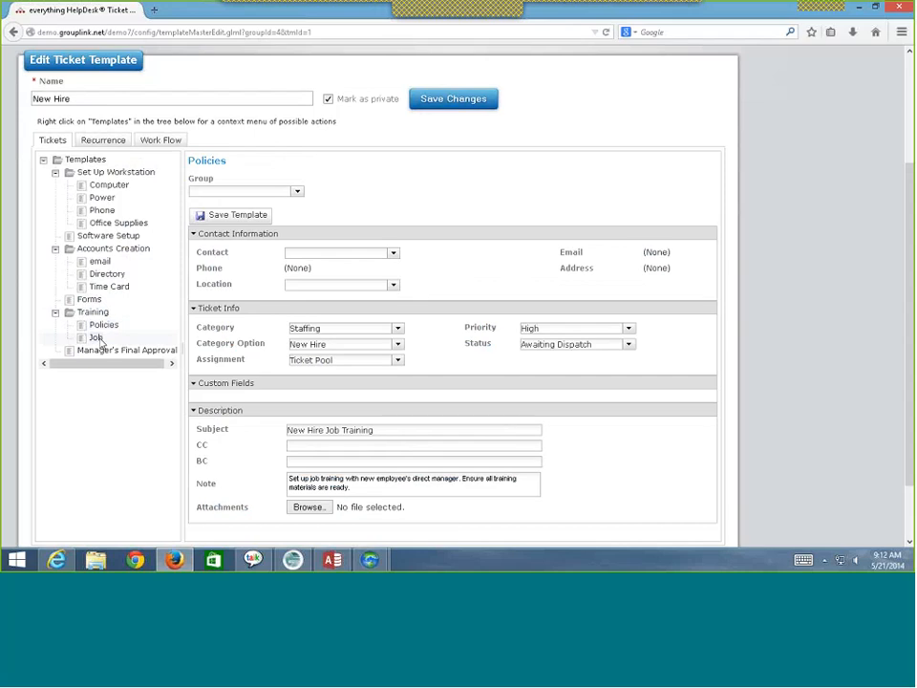
{"action": "left_click", "coordinate": [143, 351]}
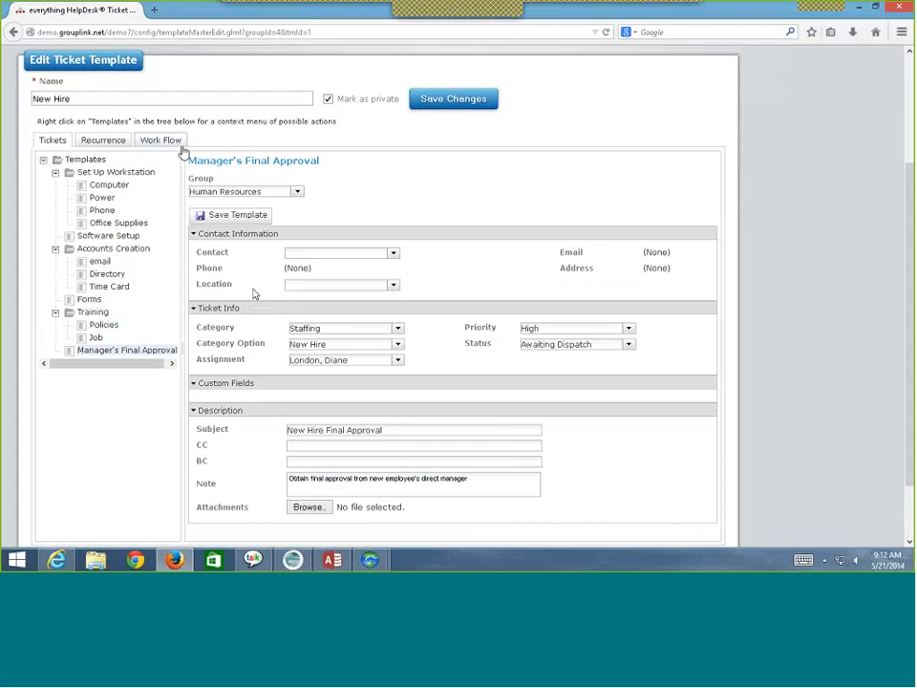
- Scroll the Work Flow tab through Steps 1–7, ending at Manager's Final Approval
{"action": "left_click", "coordinate": [159, 142]}
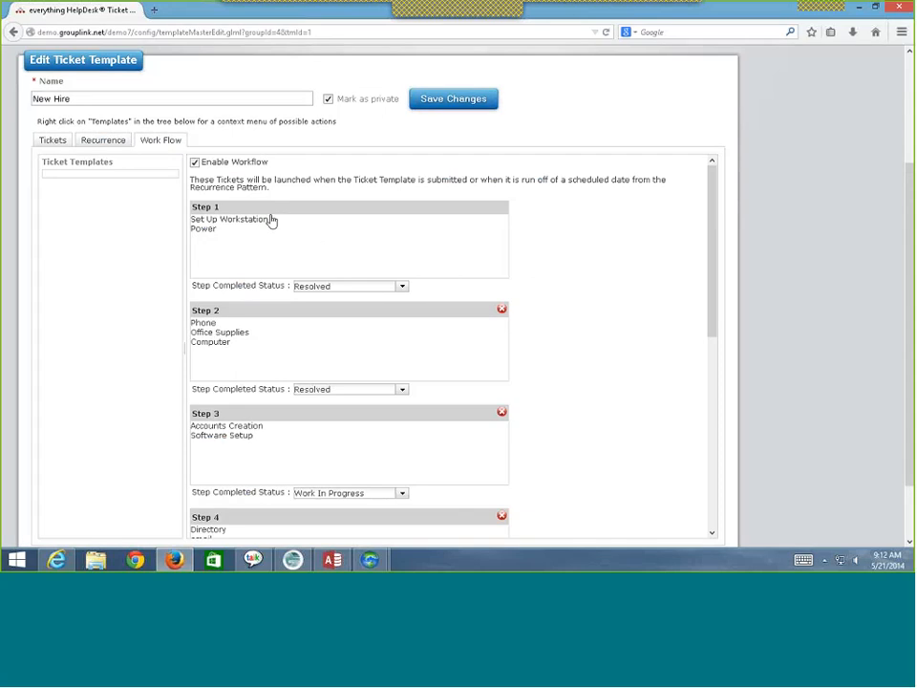
{"action": "scroll", "coordinate": [271, 221], "scroll_direction": "up", "scroll_amount": 2}
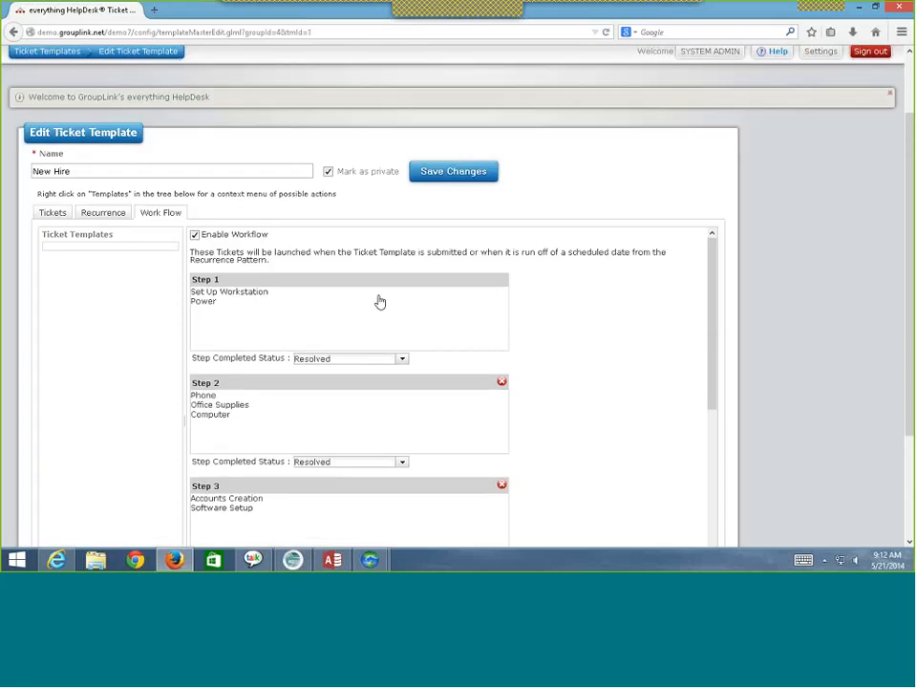
{"action": "scroll", "coordinate": [373, 302], "scroll_direction": "down", "scroll_amount": 1}
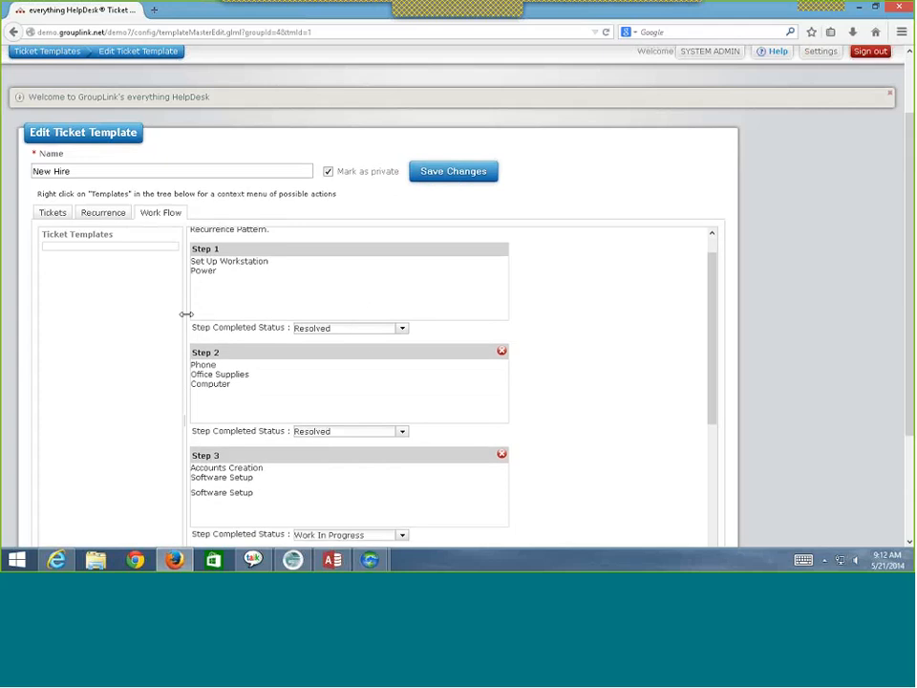
{"action": "scroll", "coordinate": [210, 348], "scroll_direction": "down", "scroll_amount": 1}
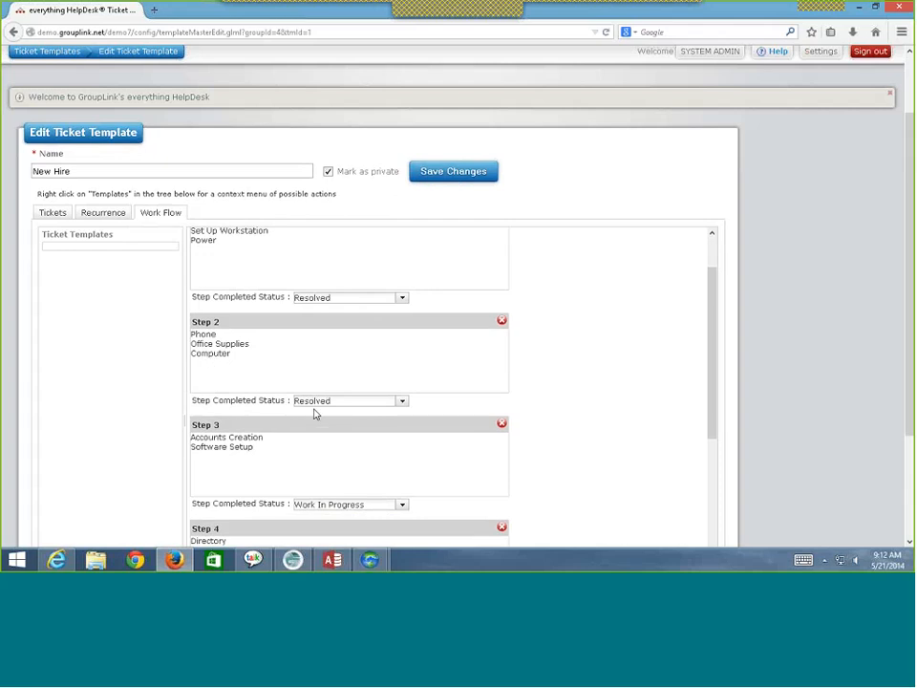
{"action": "scroll", "coordinate": [123, 378], "scroll_direction": "down", "scroll_amount": 3}
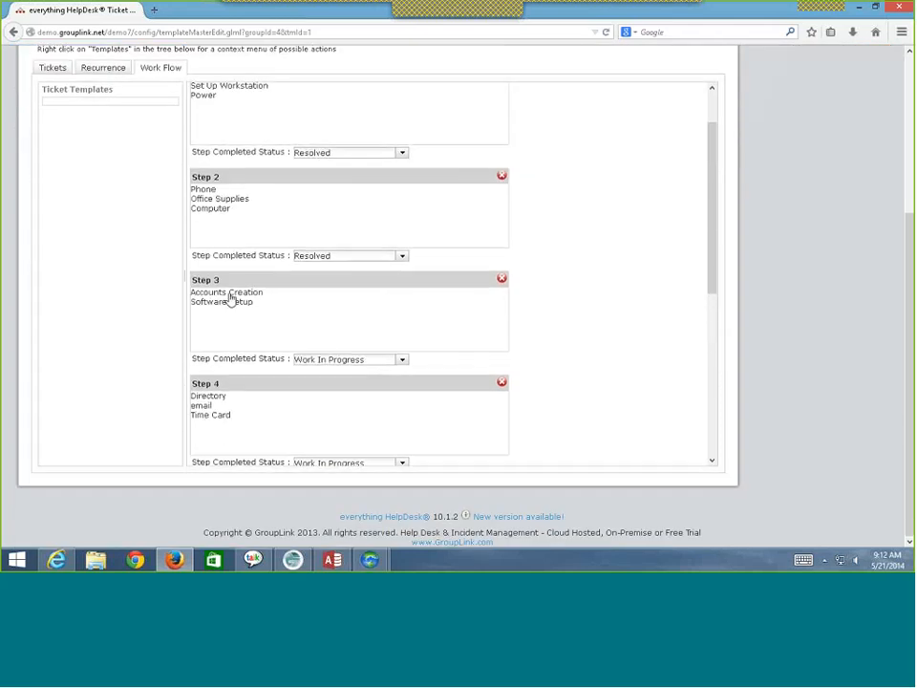
{"action": "scroll", "coordinate": [230, 299], "scroll_direction": "down", "scroll_amount": 2}
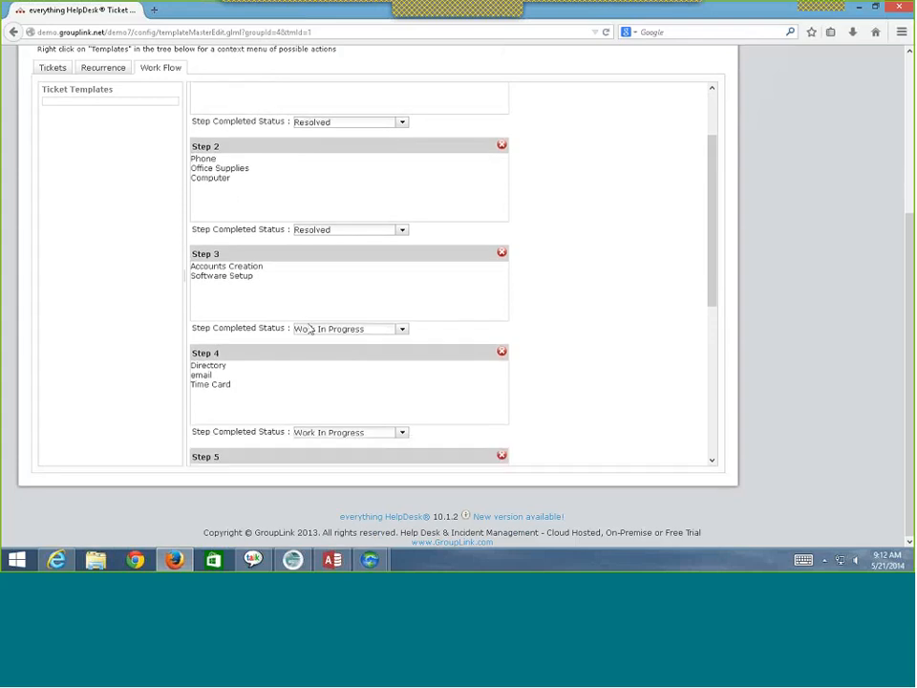
{"action": "scroll", "coordinate": [334, 325], "scroll_direction": "down", "scroll_amount": 2}
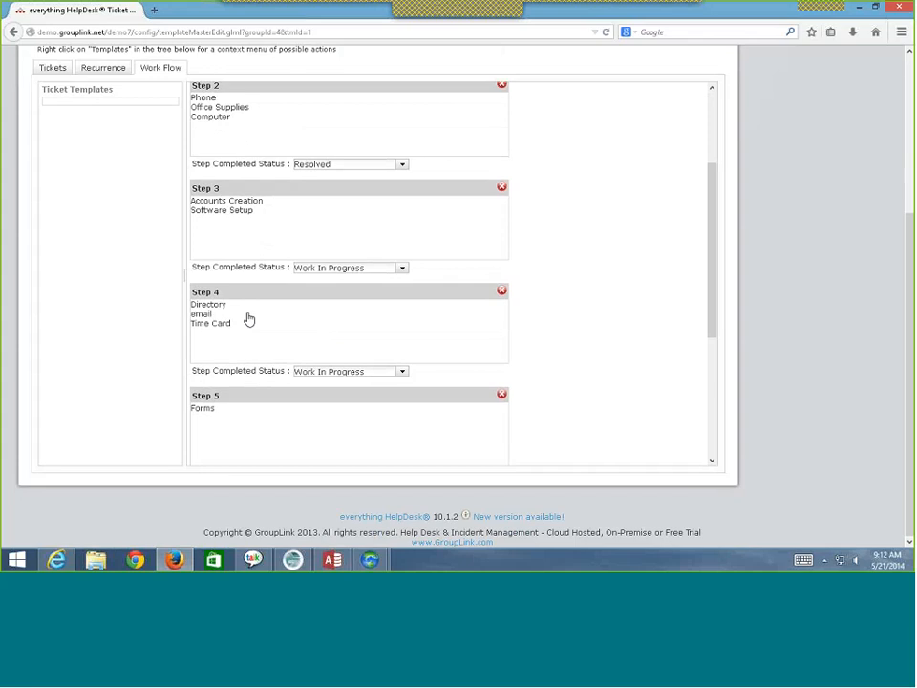
{"action": "scroll", "coordinate": [247, 330], "scroll_direction": "down", "scroll_amount": 2}
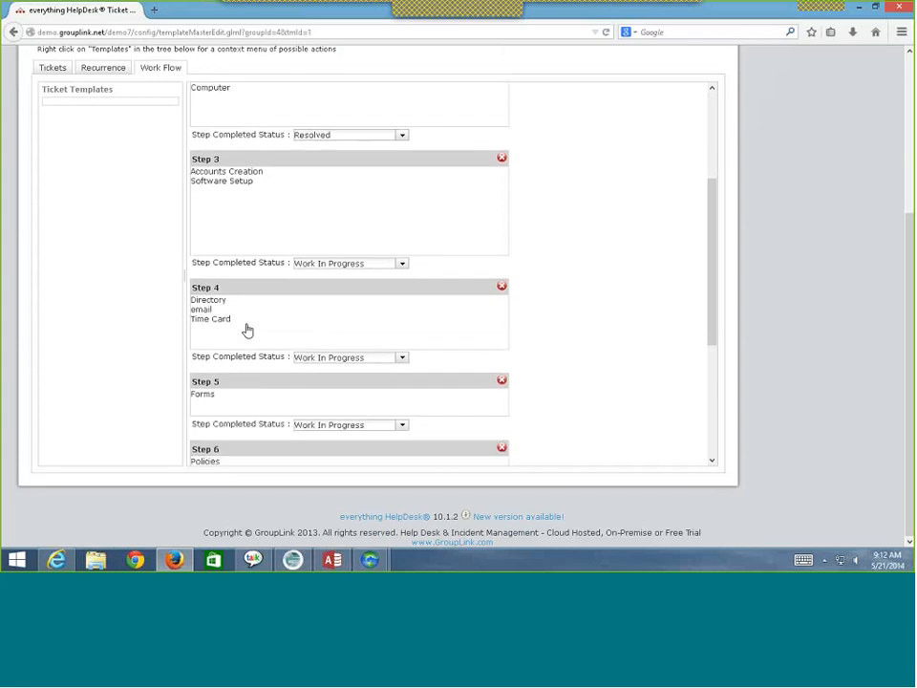
{"action": "scroll", "coordinate": [247, 329], "scroll_direction": "down", "scroll_amount": 3}
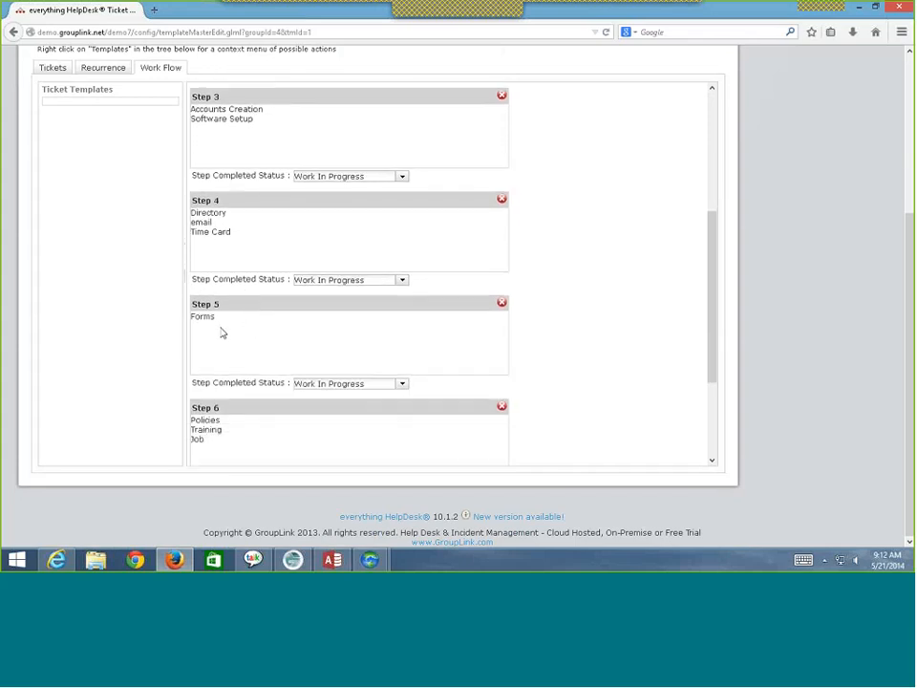
{"action": "scroll", "coordinate": [222, 332], "scroll_direction": "down", "scroll_amount": 2}
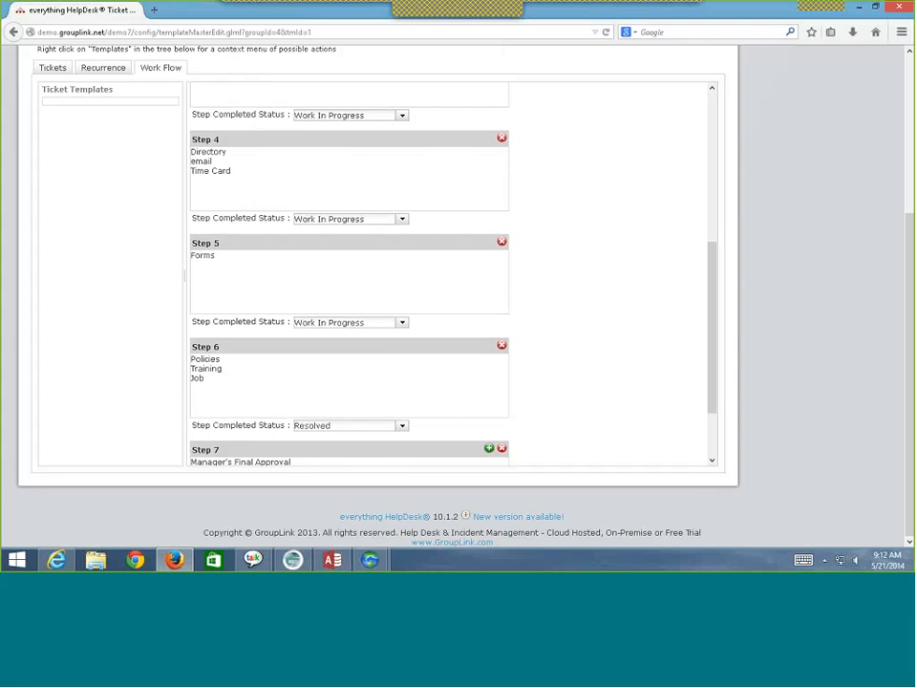
{"action": "scroll", "coordinate": [430, 421], "scroll_direction": "down", "scroll_amount": 3}
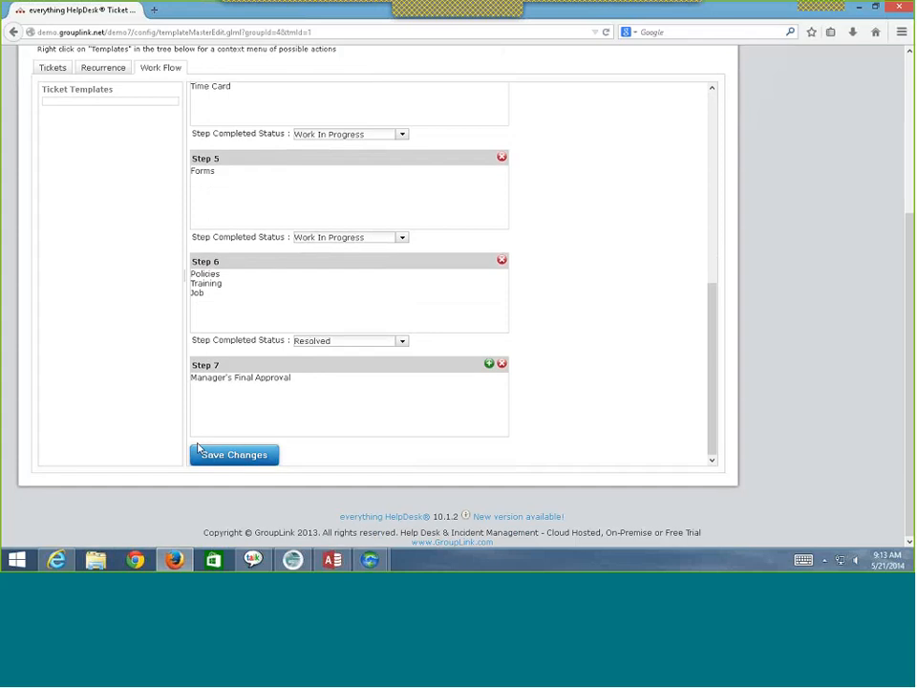
{"action": "scroll", "coordinate": [166, 428], "scroll_direction": "up", "scroll_amount": 3}
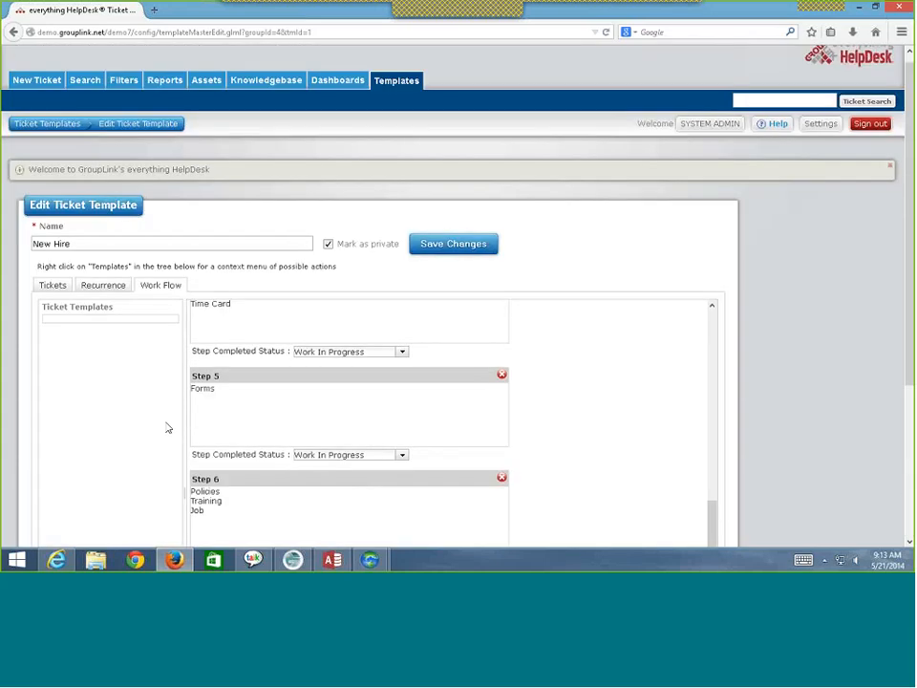
{"action": "scroll", "coordinate": [268, 438], "scroll_direction": "up", "scroll_amount": 2}
{"action": "scroll", "coordinate": [268, 438], "scroll_direction": "up", "scroll_amount": 3}
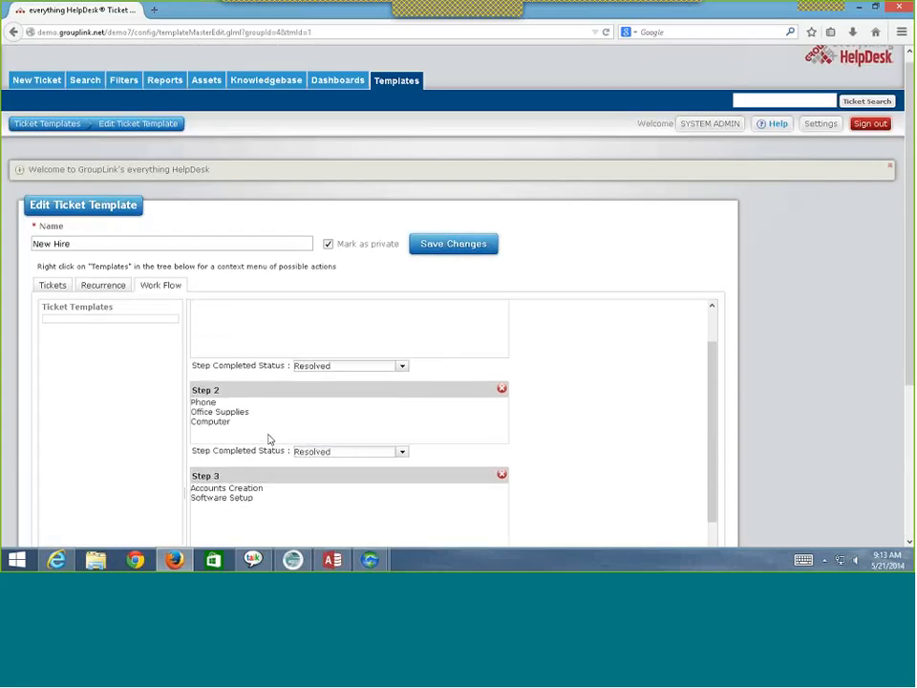
{"action": "scroll", "coordinate": [178, 412], "scroll_direction": "down", "scroll_amount": 3}
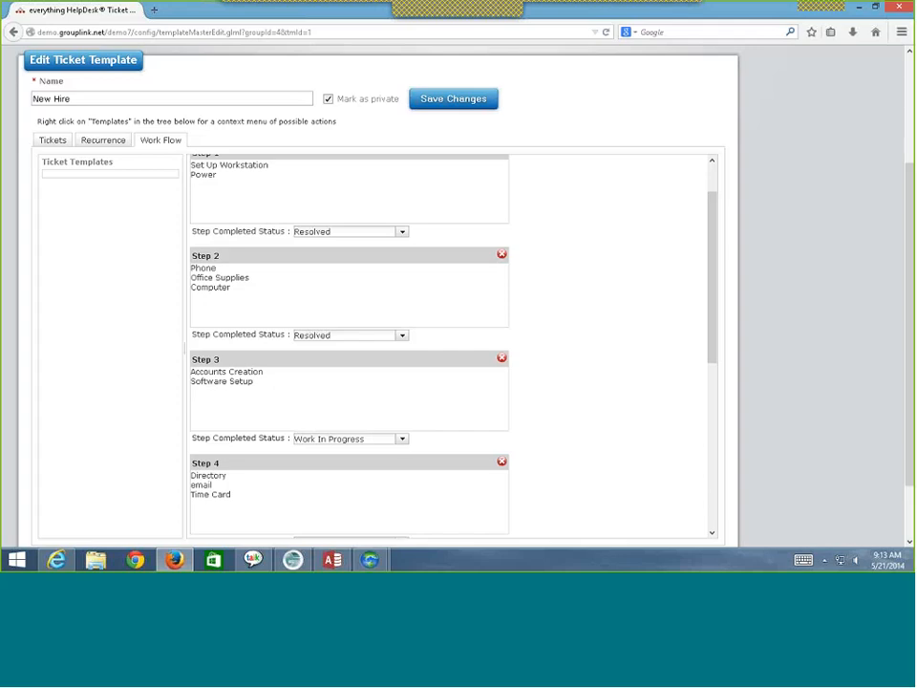
{"action": "scroll", "coordinate": [455, 334], "scroll_direction": "up", "scroll_amount": 5}
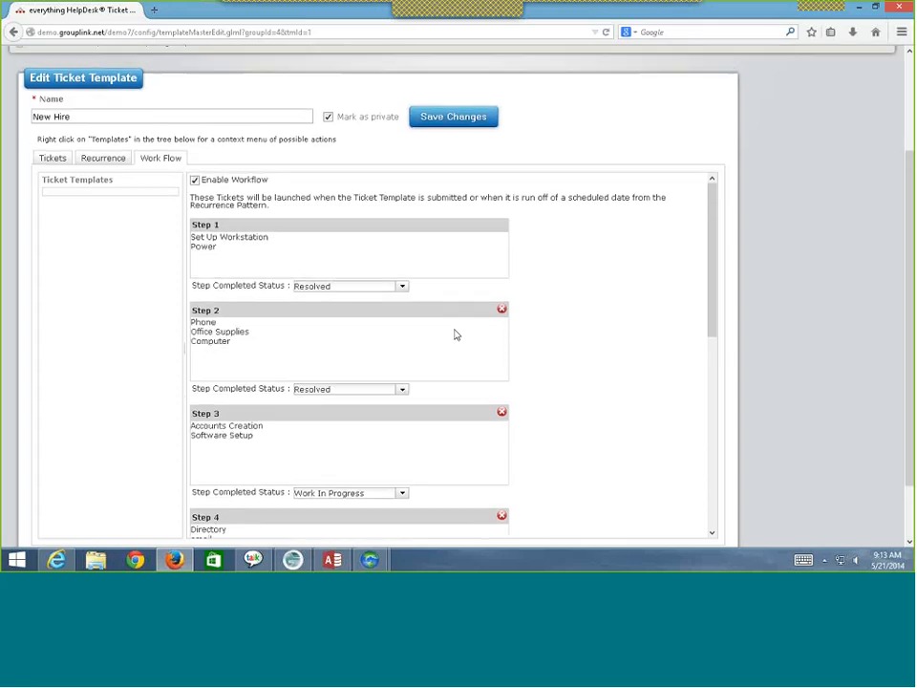
{"action": "scroll", "coordinate": [455, 337], "scroll_direction": "down", "scroll_amount": 3}
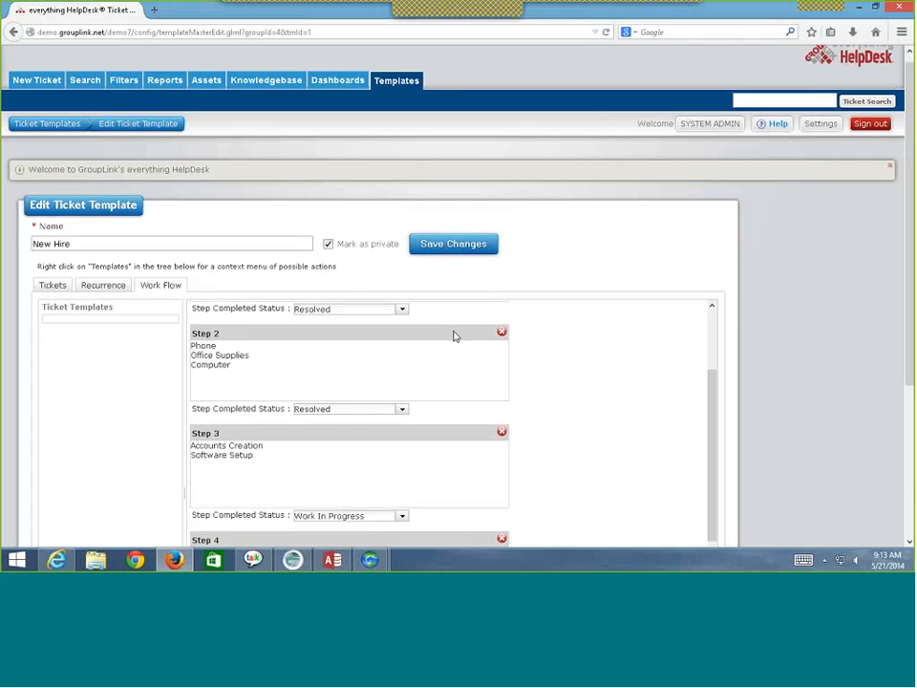
{"action": "scroll", "coordinate": [432, 401], "scroll_direction": "down", "scroll_amount": 5}
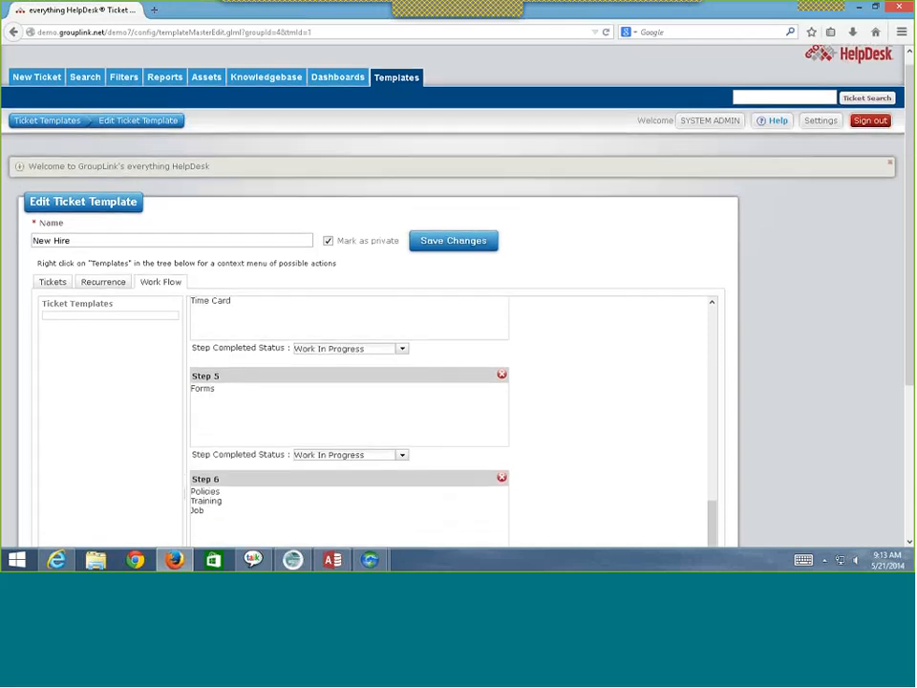
{"action": "scroll", "coordinate": [543, 455], "scroll_direction": "down", "scroll_amount": 3}
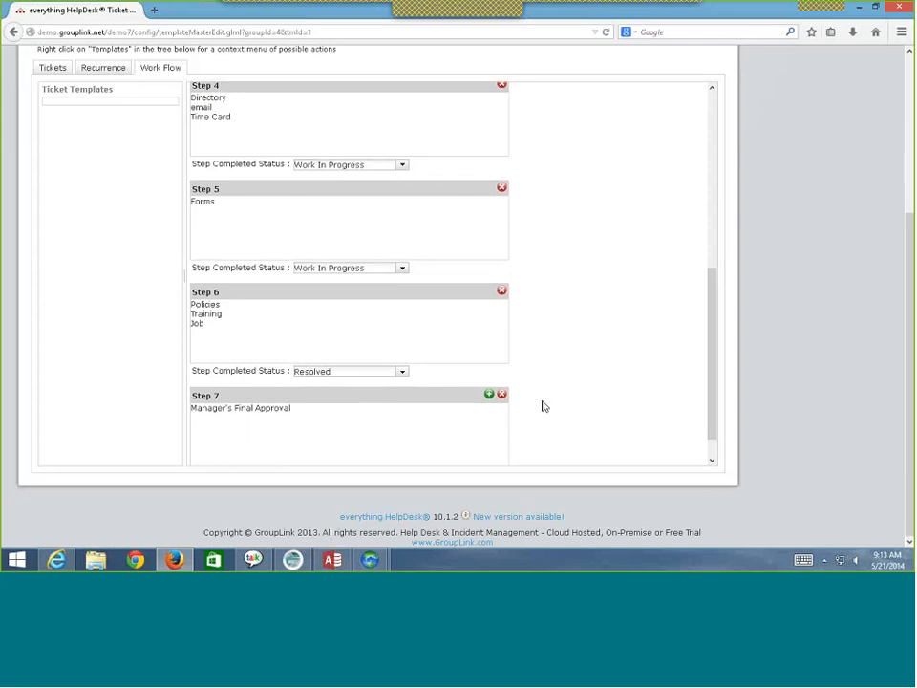
{"action": "scroll", "coordinate": [455, 381], "scroll_direction": "up", "scroll_amount": 2}
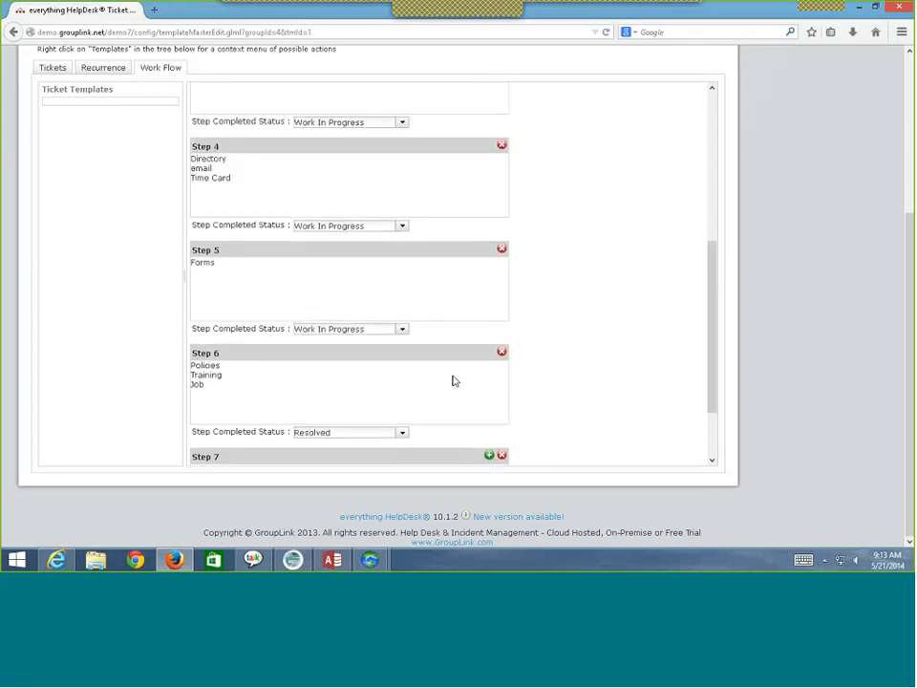
{"action": "scroll", "coordinate": [455, 381], "scroll_direction": "up", "scroll_amount": 10}
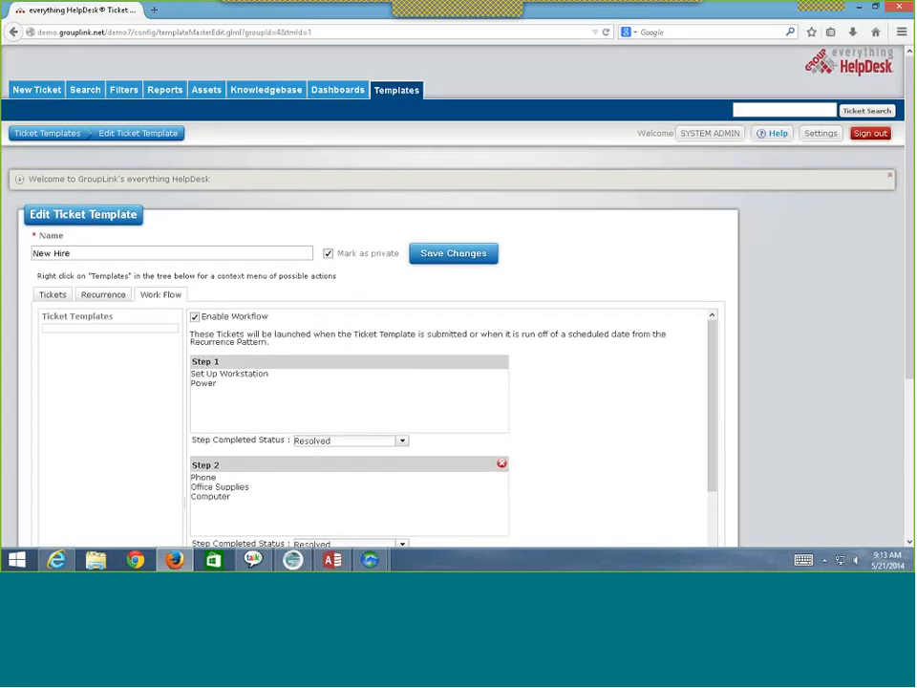
- From the ticket templates list, create a new template named 'New Hire 2' and save it
{"action": "left_click", "coordinate": [43, 135]}
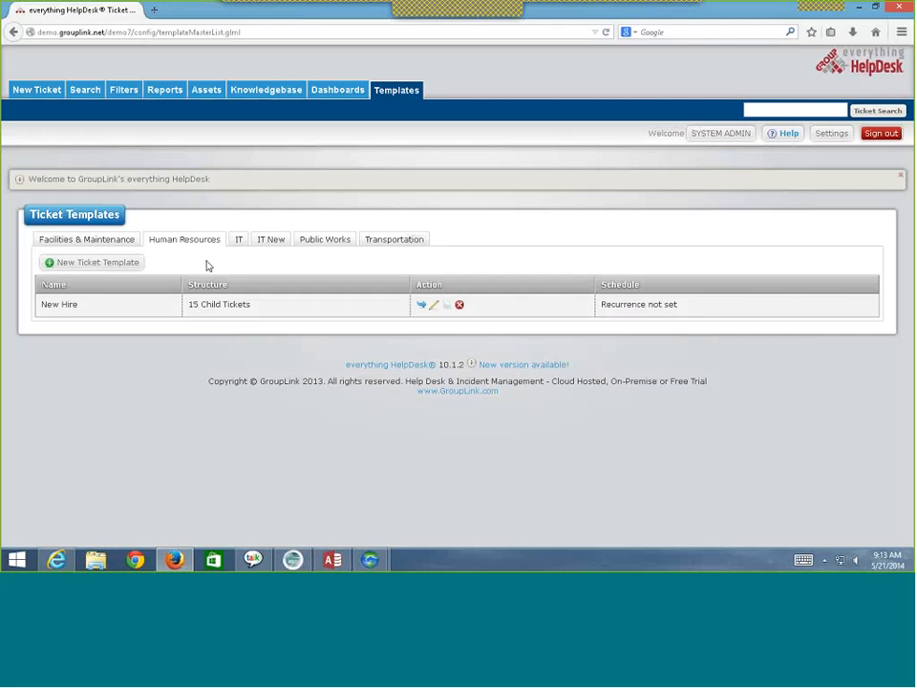
{"action": "left_click", "coordinate": [105, 262]}
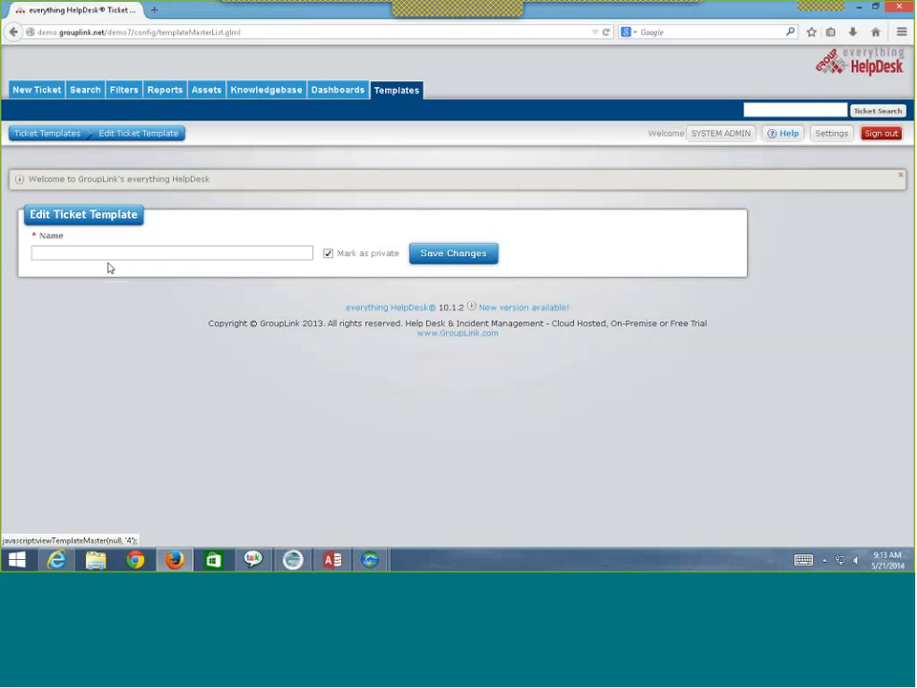
{"action": "left_click", "coordinate": [119, 256]}
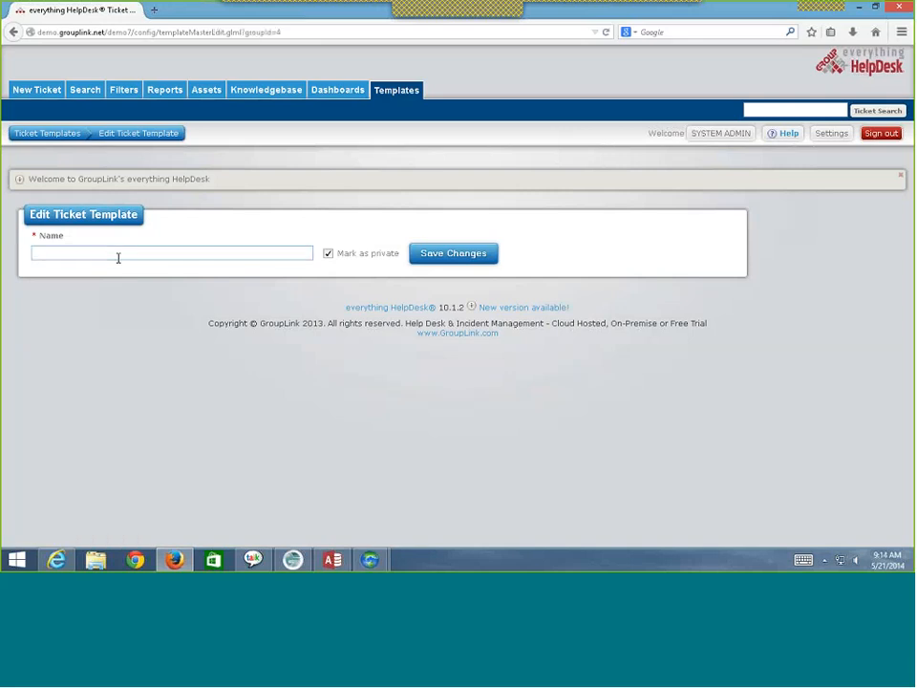
{"action": "type", "text": "New Hire 2"}
{"action": "key", "text": "Return"}
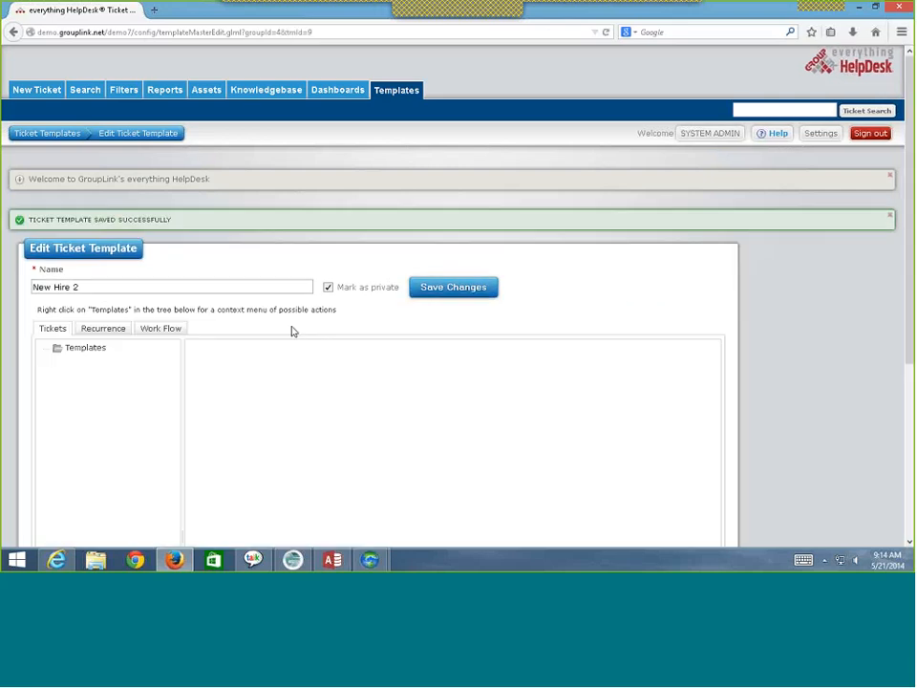
- Add a 'Set Up Workstation' child template under the Templates root and open it for editing
{"action": "scroll", "coordinate": [212, 258], "scroll_direction": "down", "scroll_amount": 5}
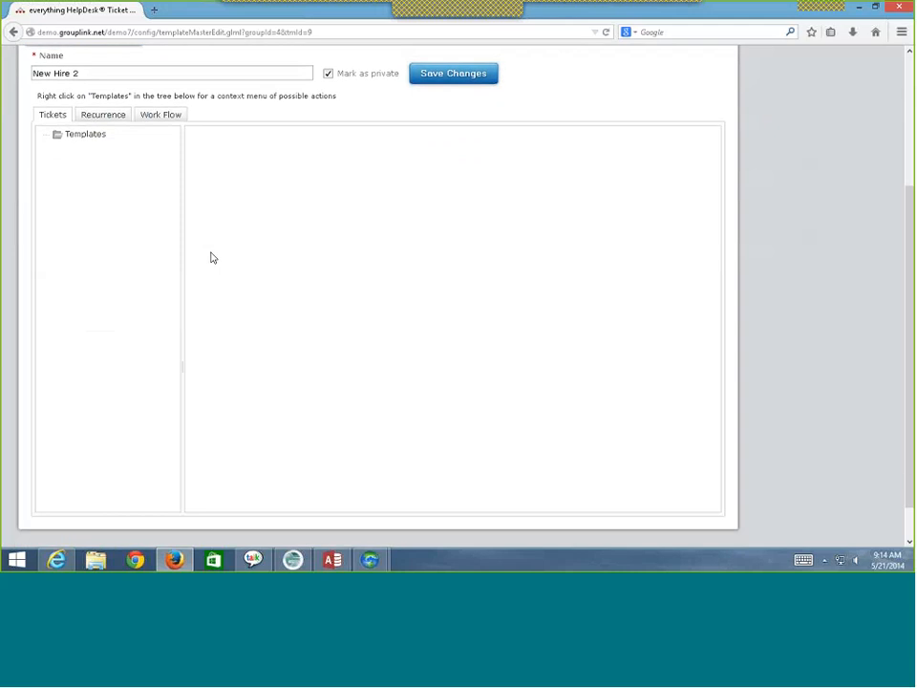
{"action": "scroll", "coordinate": [212, 258], "scroll_direction": "up", "scroll_amount": 2}
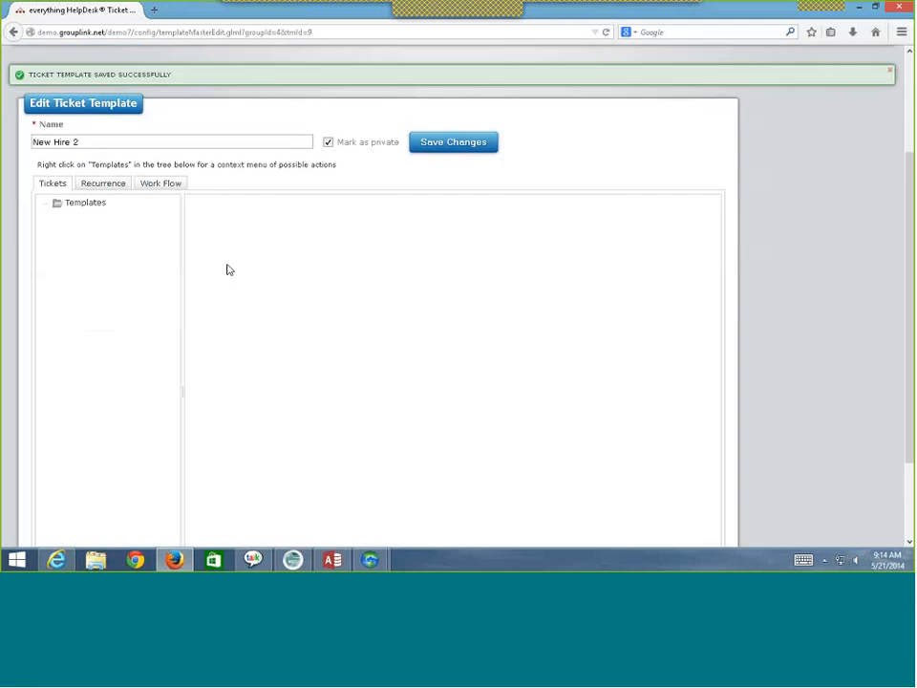
{"action": "right_click", "coordinate": [75, 209]}
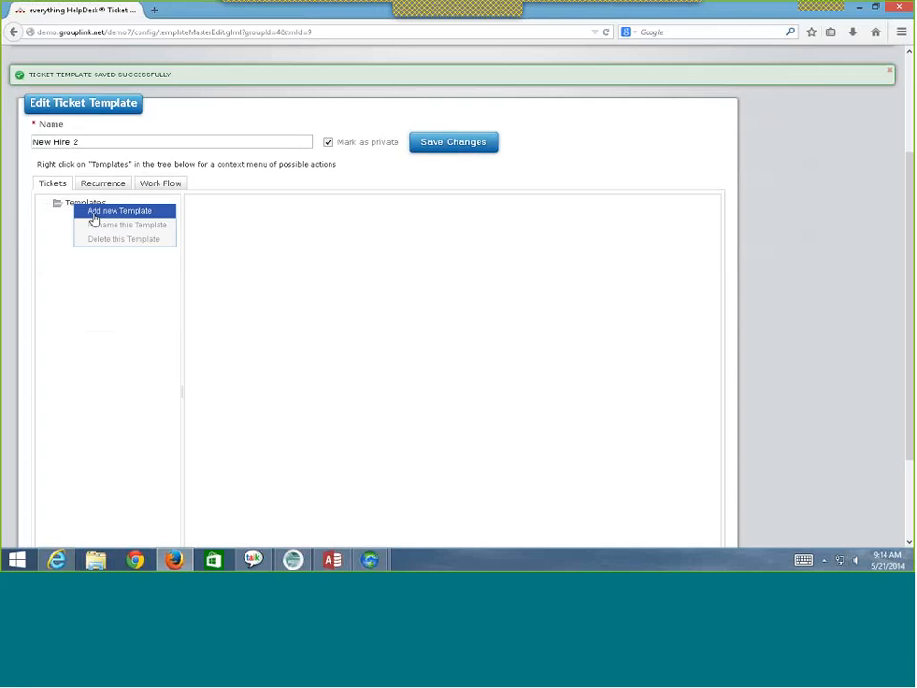
{"action": "left_click", "coordinate": [103, 212]}
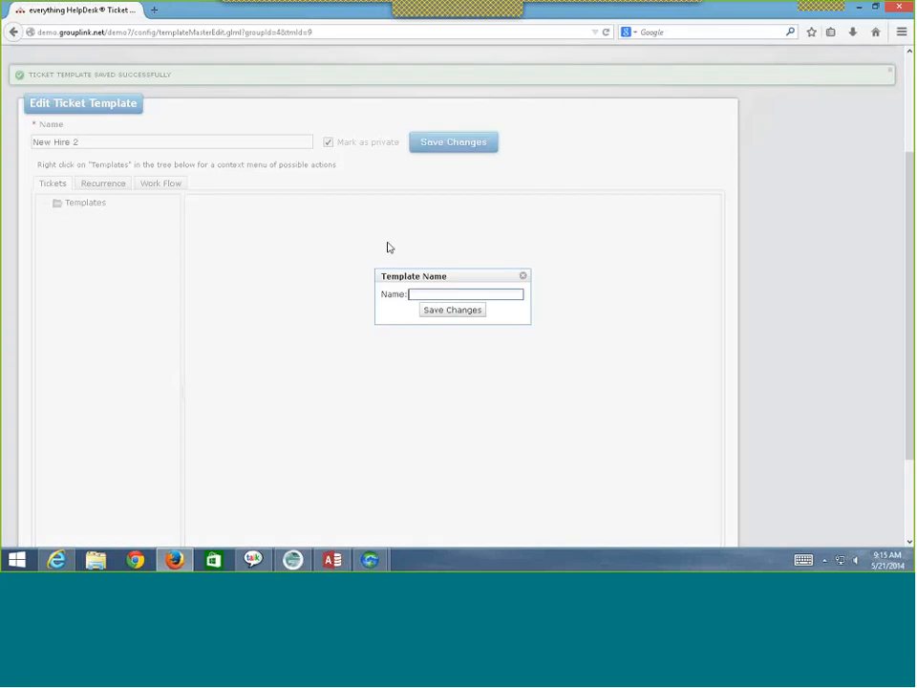
{"action": "type", "text": "Set Up Workstation"}
{"action": "left_click", "coordinate": [451, 310]}
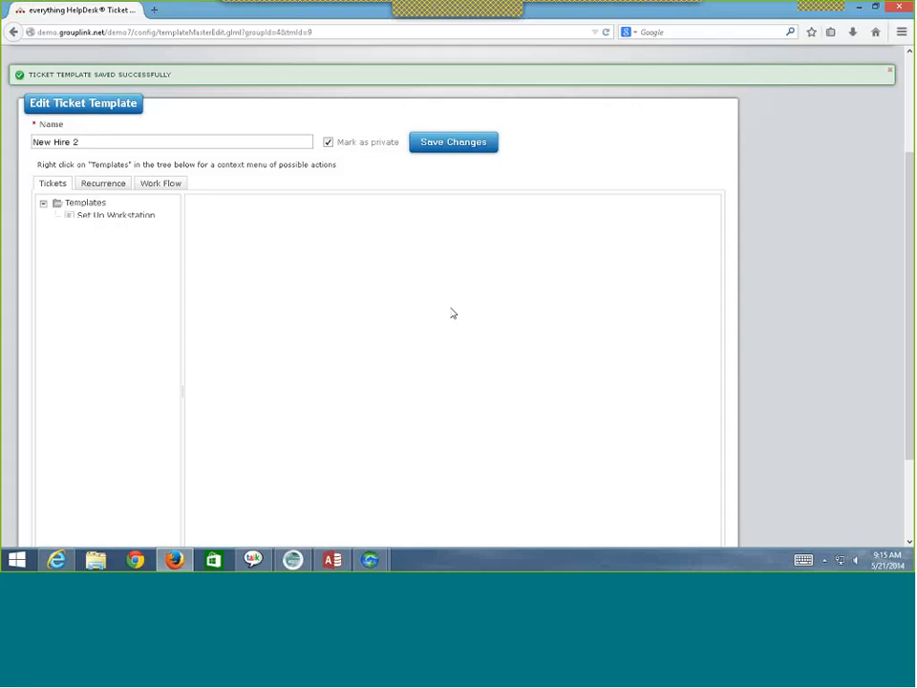
{"action": "scroll", "coordinate": [453, 313], "scroll_direction": "down", "scroll_amount": 3}
{"action": "left_click", "coordinate": [113, 99]}
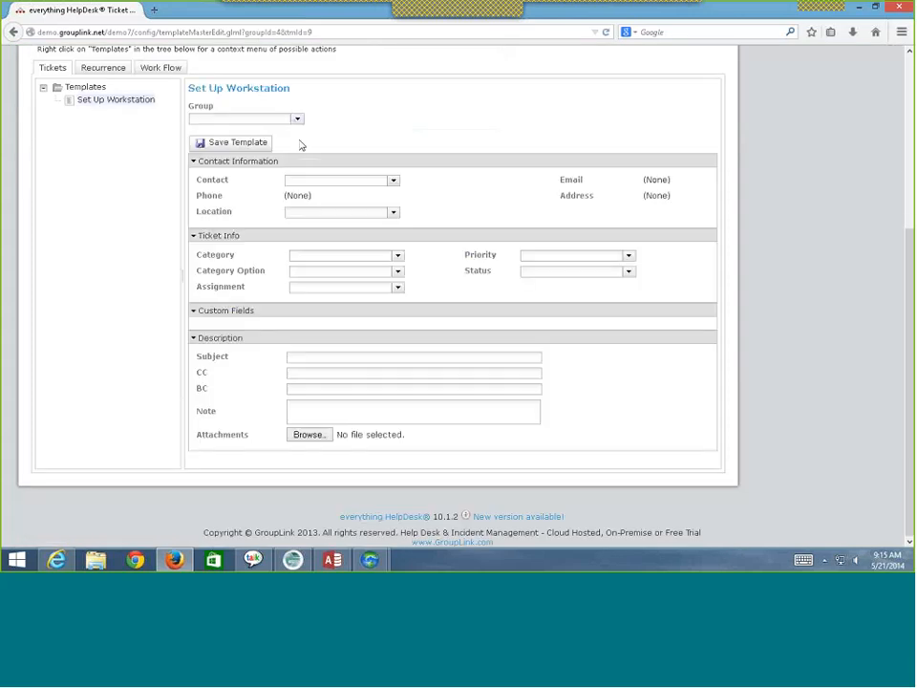
- Assign the Set Up Workstation template to the Facilities & Maintenance group, leaving category unset
{"action": "scroll", "coordinate": [301, 144], "scroll_direction": "up", "scroll_amount": 2}
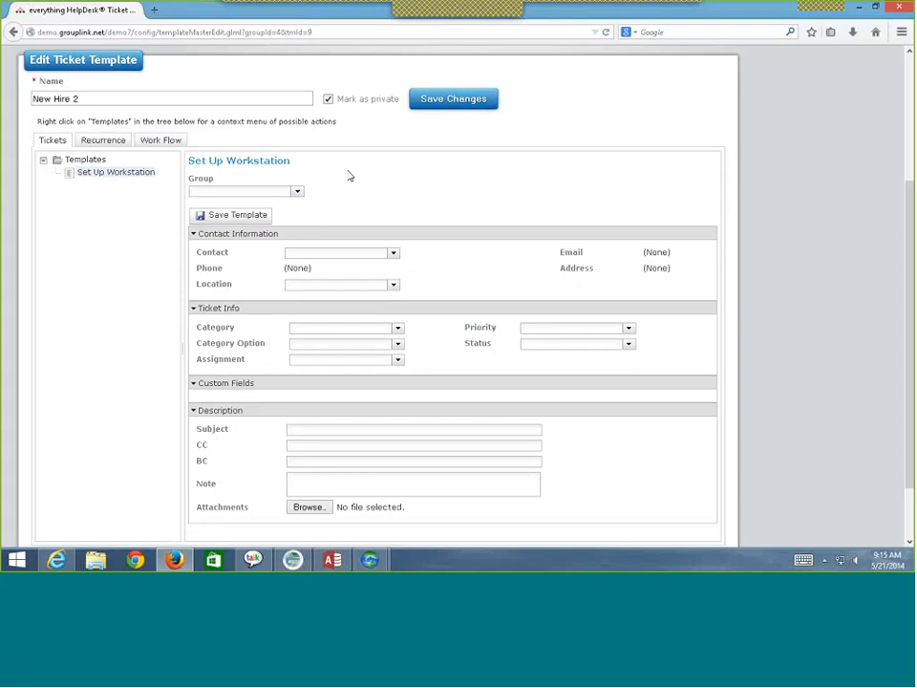
{"action": "left_click", "coordinate": [298, 191]}
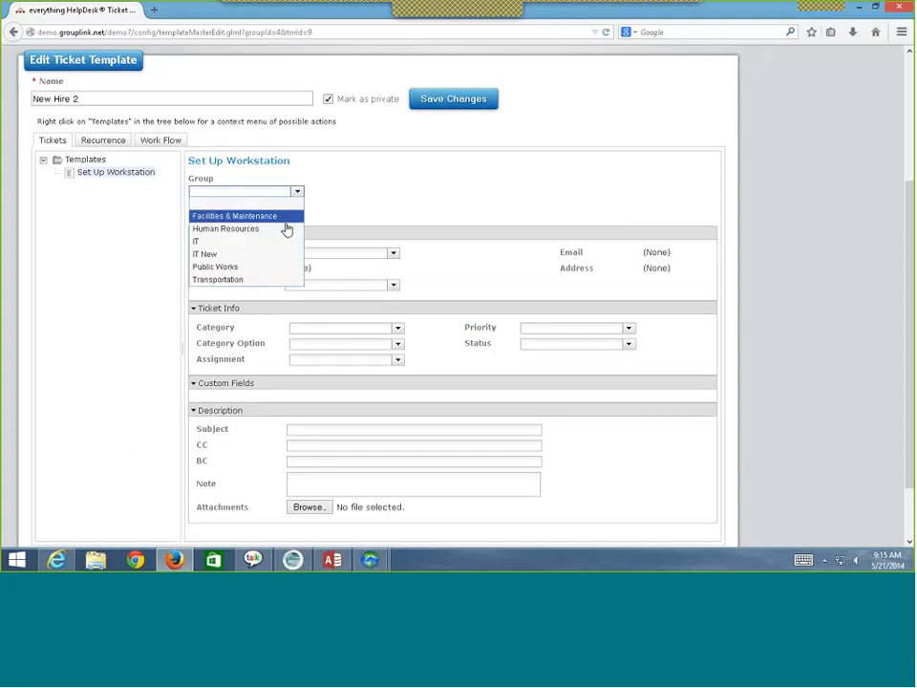
{"action": "left_click", "coordinate": [286, 222]}
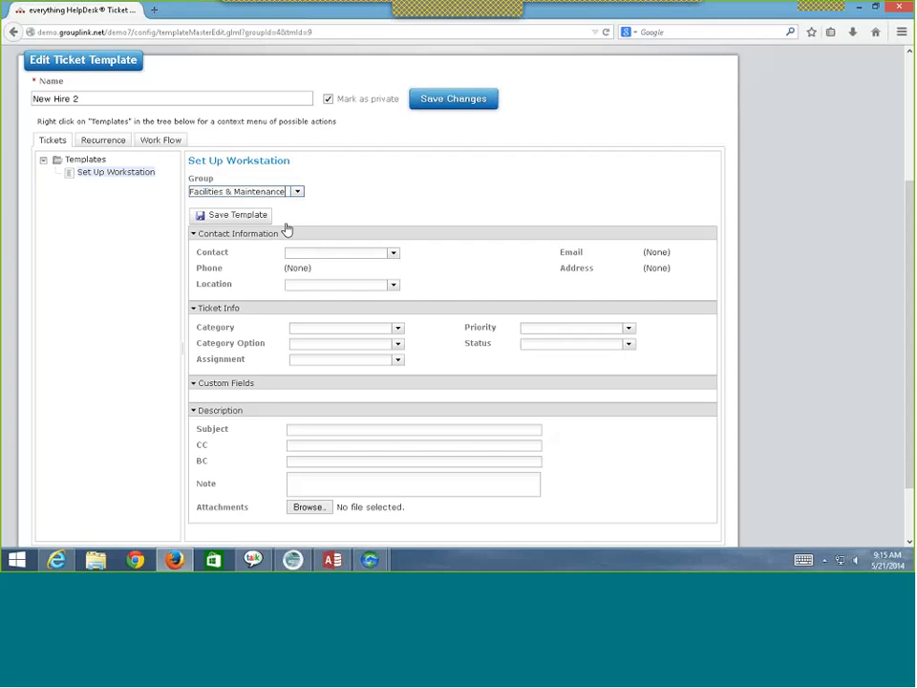
{"action": "left_click", "coordinate": [400, 329]}
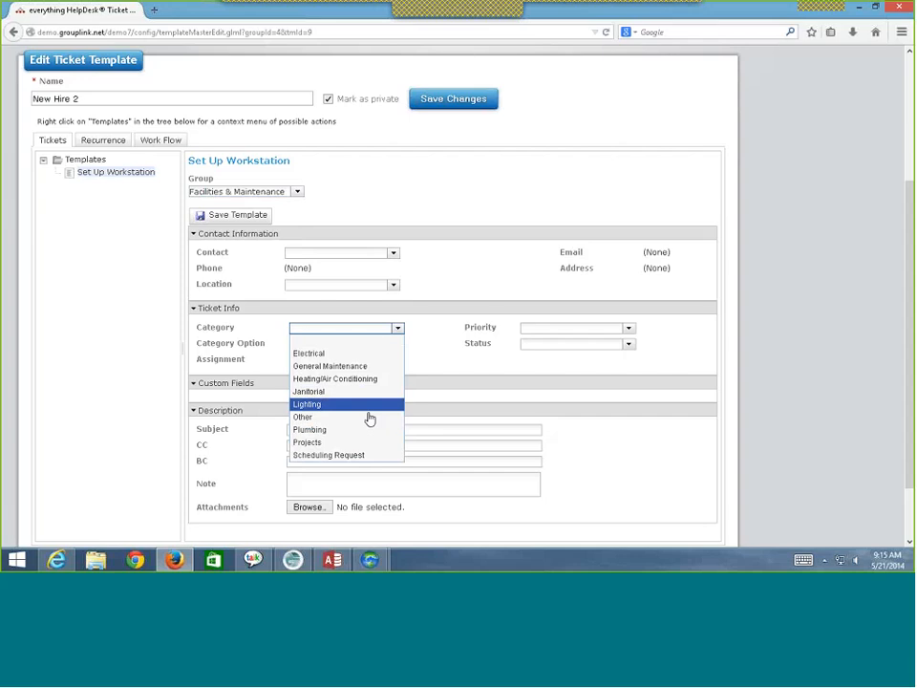
{"action": "left_click", "coordinate": [447, 357]}
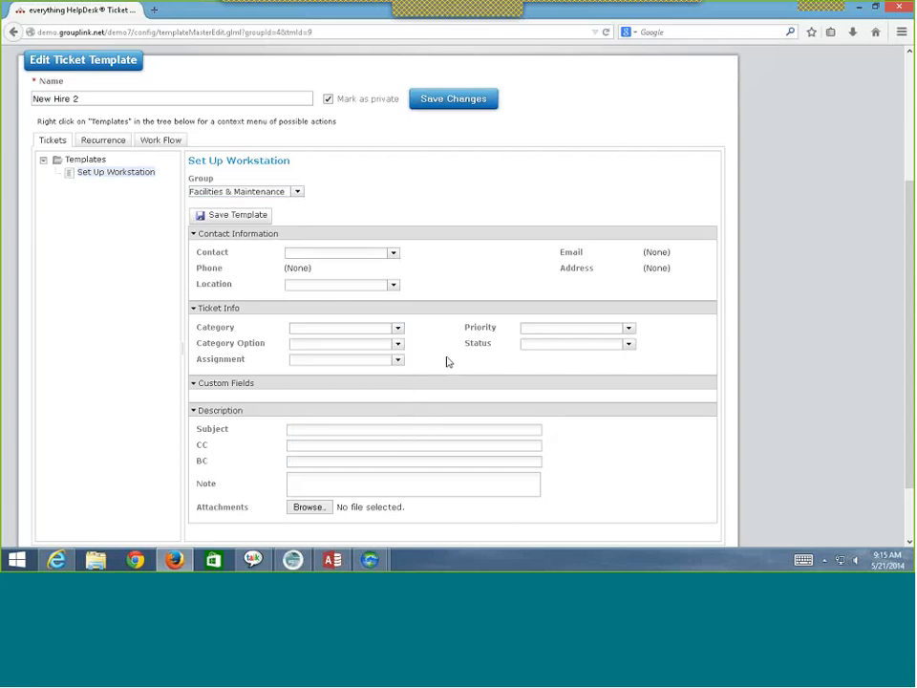
- Write the note 'PLease Set Up a Workstation for our New Hire.' and save the template
{"action": "left_click", "coordinate": [437, 480]}
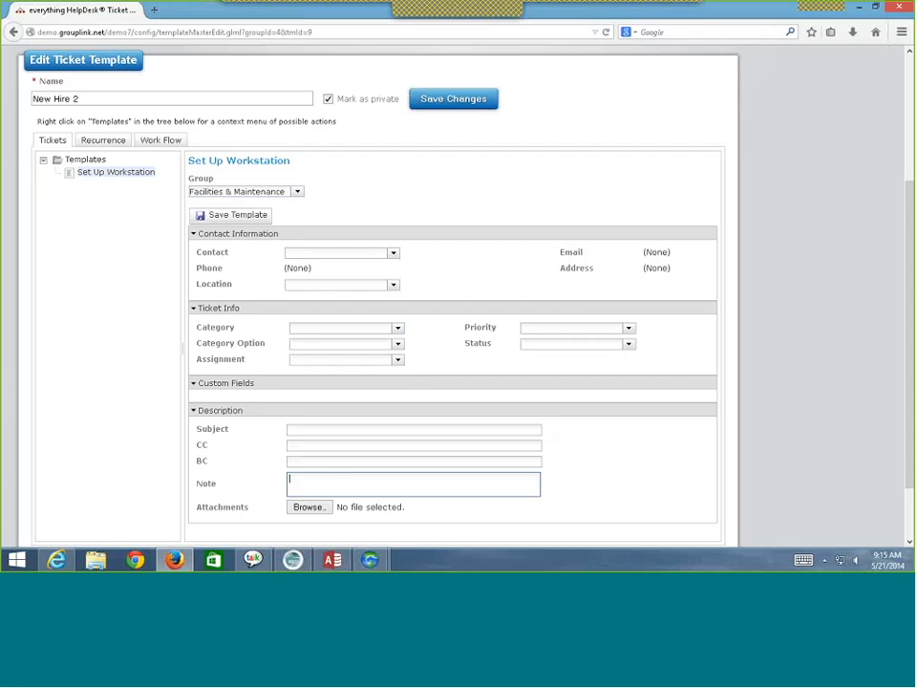
{"action": "type", "text": "PLease"}
{"action": "type", "text": "Set Up a Workstation for our New Hir"}
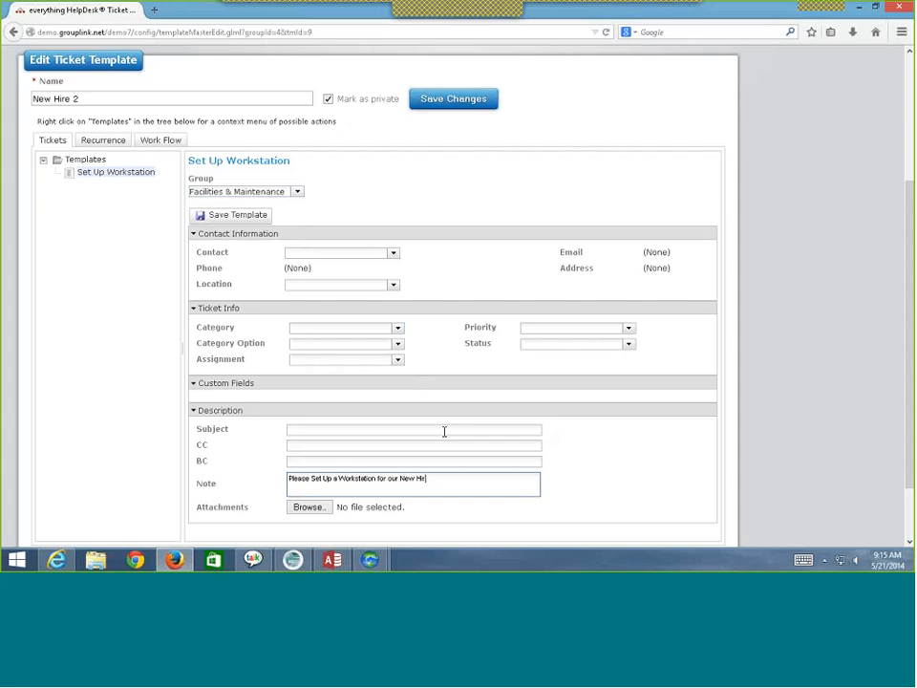
{"action": "type", "text": "e."}
{"action": "scroll", "coordinate": [444, 432], "scroll_direction": "up", "scroll_amount": 3}
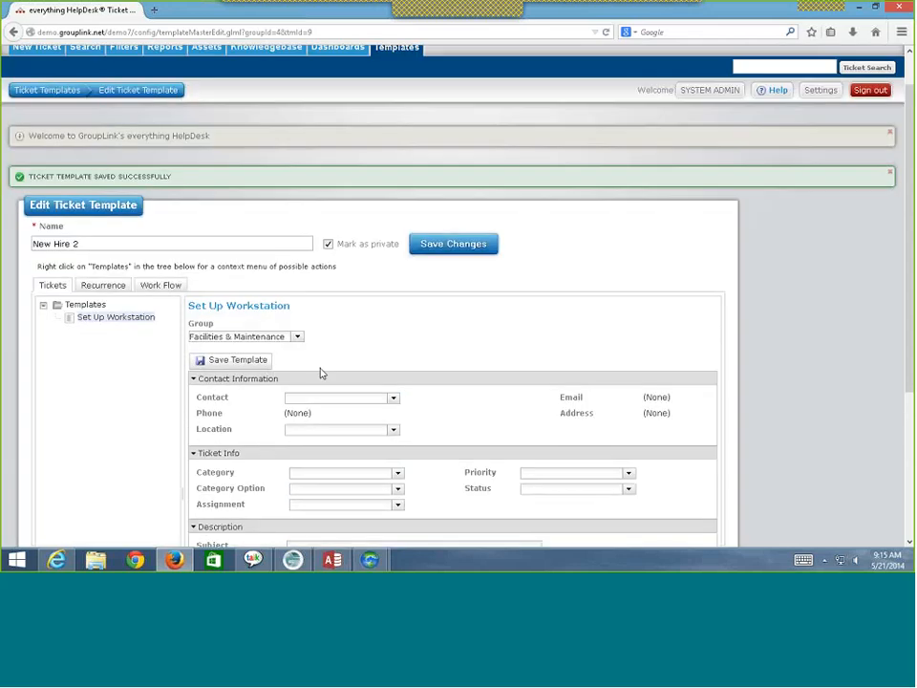
{"action": "left_click", "coordinate": [232, 353]}
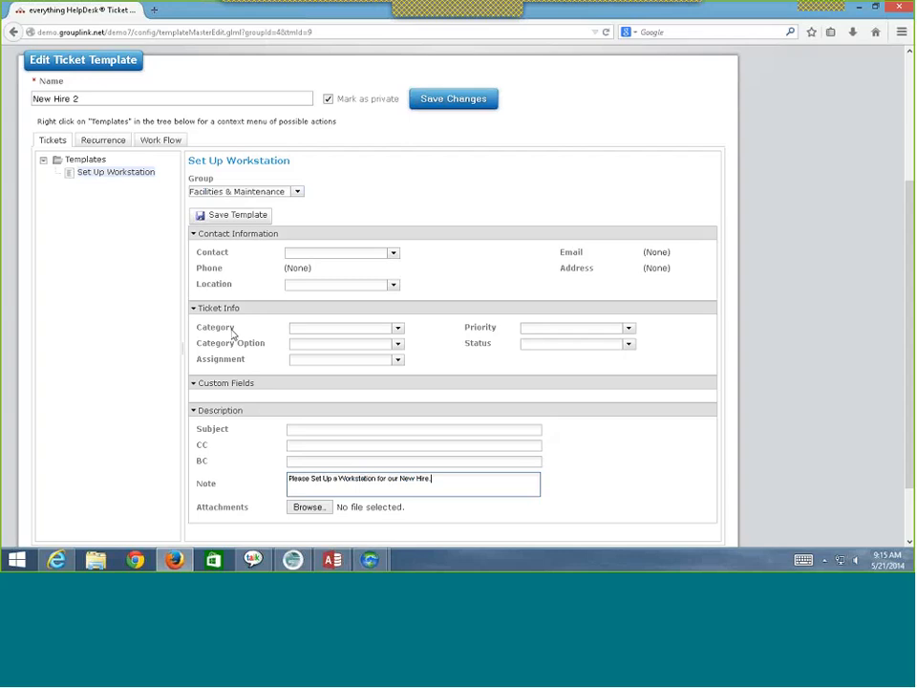
- Move into the template's Subject field and scroll back to the top of the form
{"action": "scroll", "coordinate": [232, 333], "scroll_direction": "down", "scroll_amount": 2}
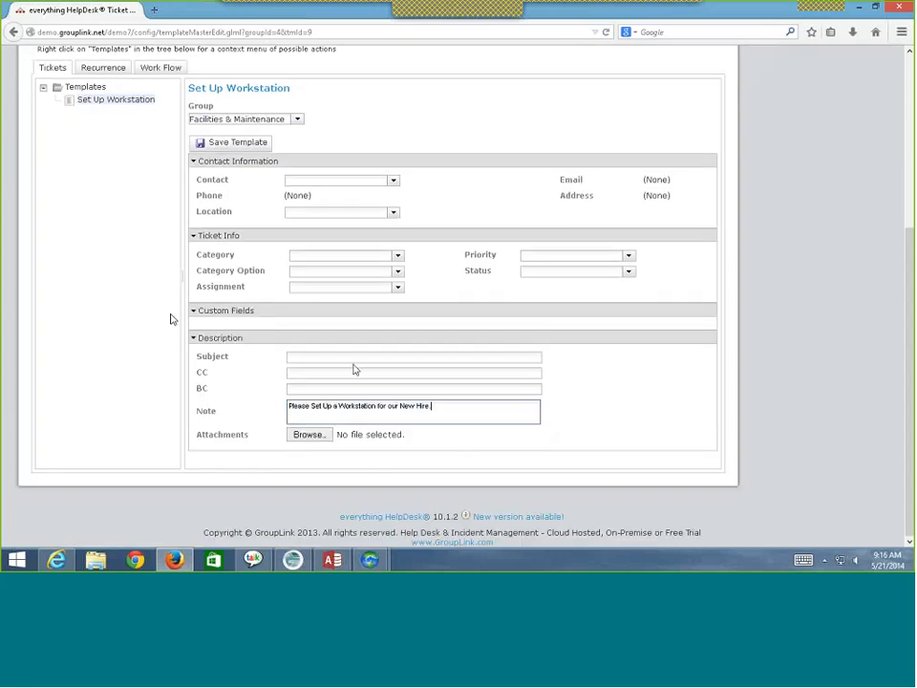
{"action": "left_click", "coordinate": [368, 355]}
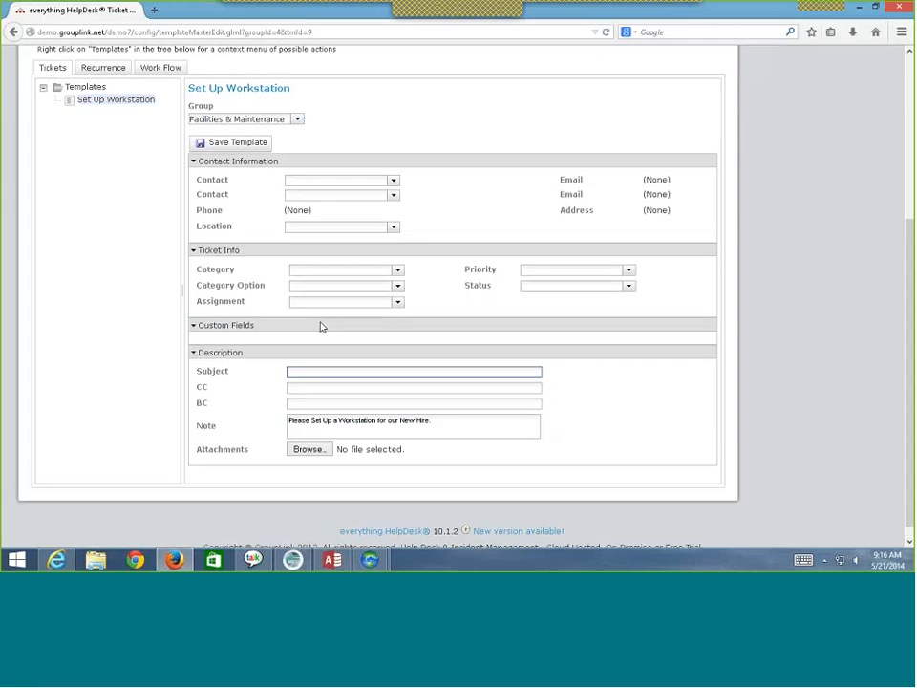
{"action": "scroll", "coordinate": [321, 327], "scroll_direction": "up", "scroll_amount": 2}
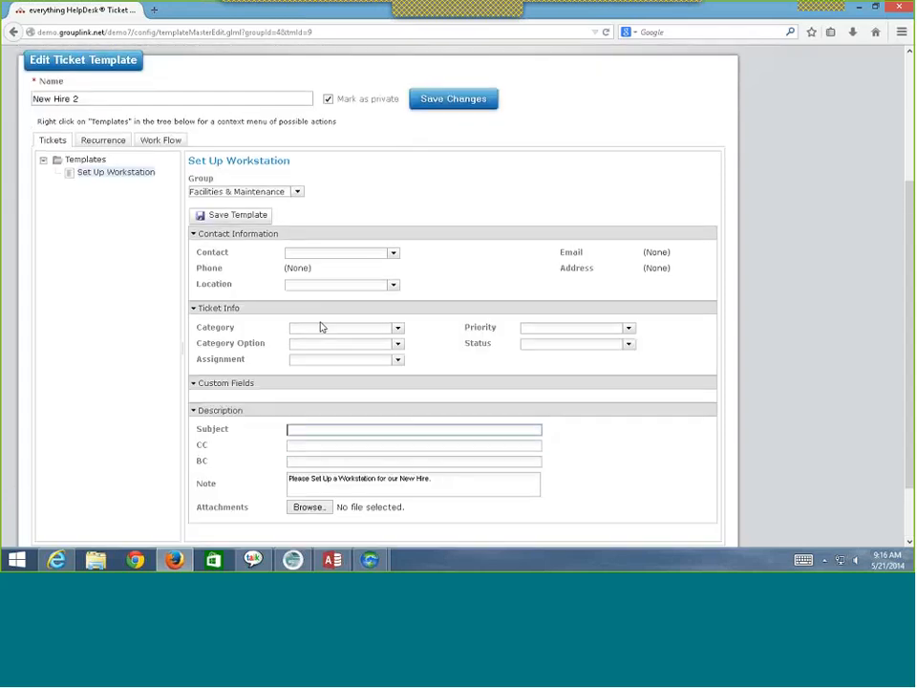
{"action": "scroll", "coordinate": [321, 326], "scroll_direction": "up", "scroll_amount": 4}
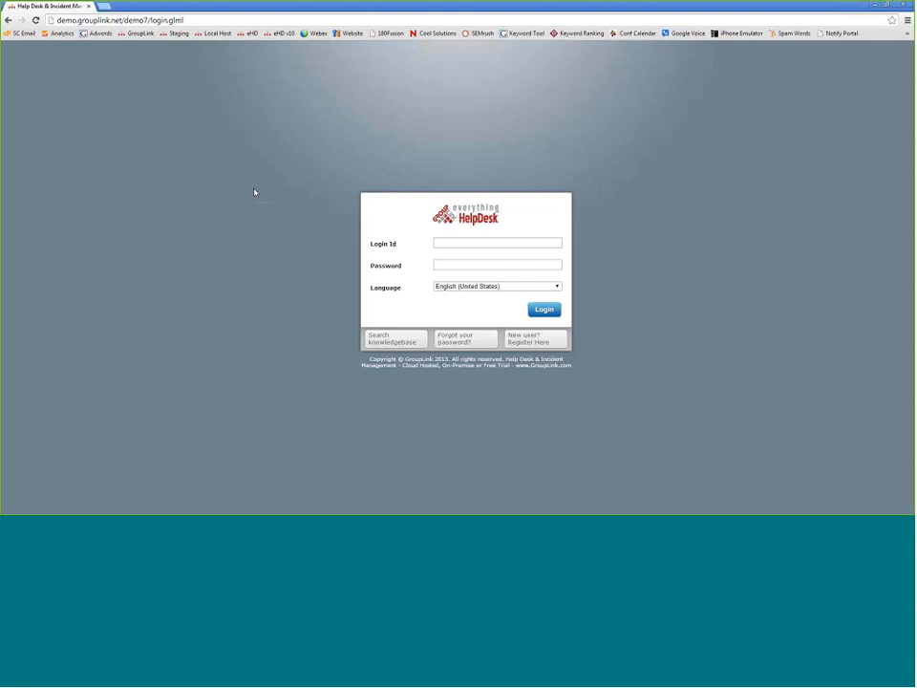
- Log back in using the administrator login id
{"action": "left_click", "coordinate": [442, 242]}
{"action": "type", "text": "admin"}
{"action": "key", "text": "Return"}
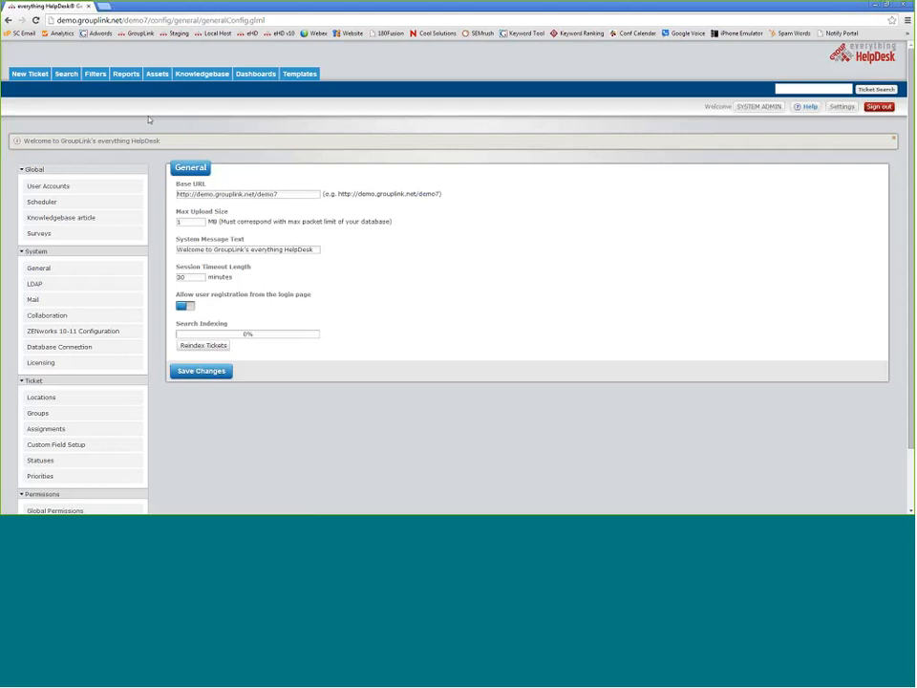
- Open the Update Server template for editing and view its Recurrence schedule
{"action": "left_click", "coordinate": [302, 75]}
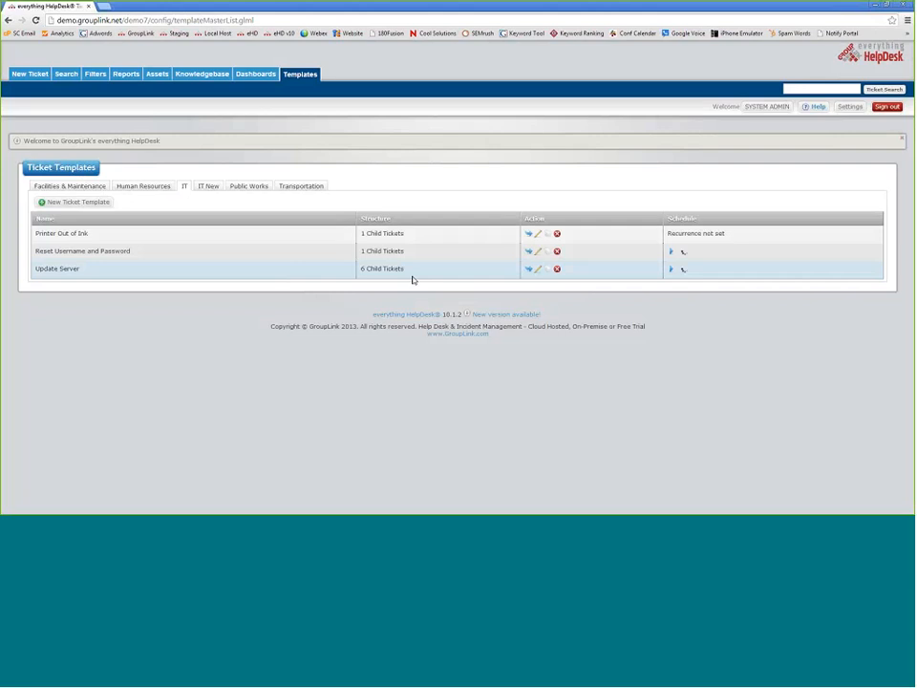
{"action": "left_click", "coordinate": [537, 271]}
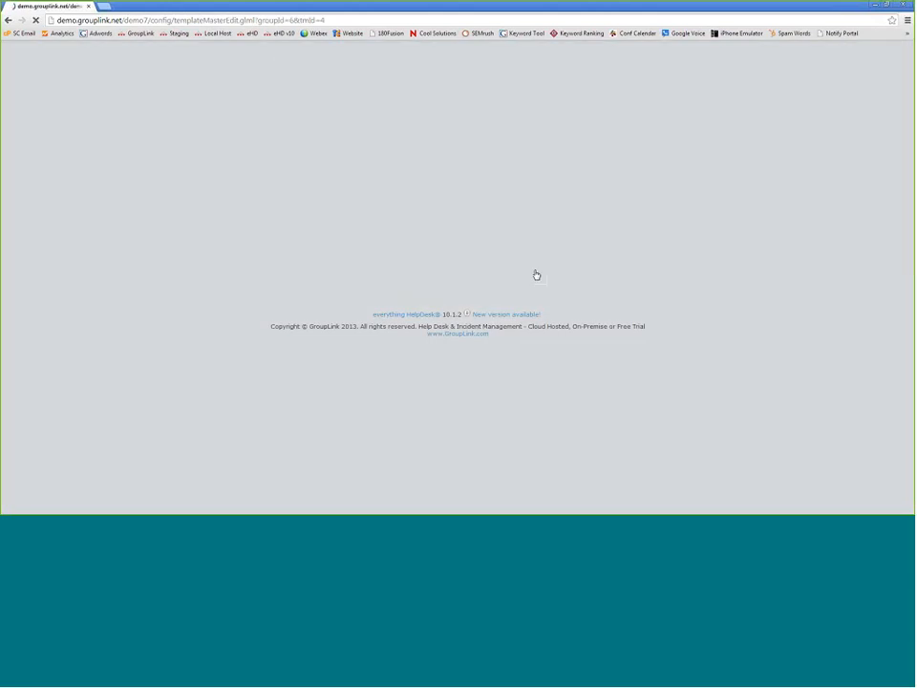
{"action": "left_click", "coordinate": [82, 229]}
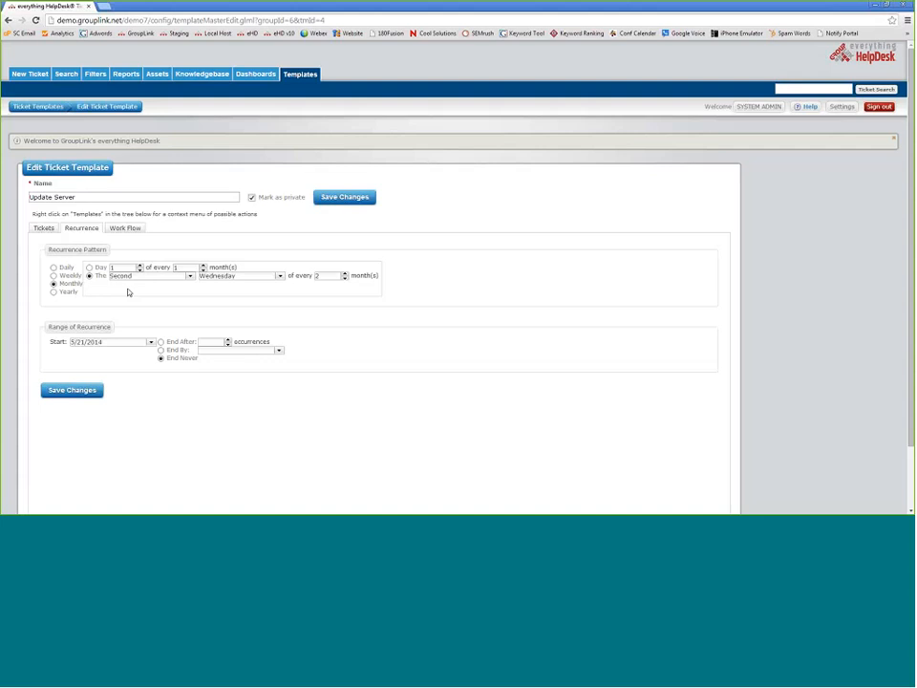
{"action": "left_click", "coordinate": [53, 267]}
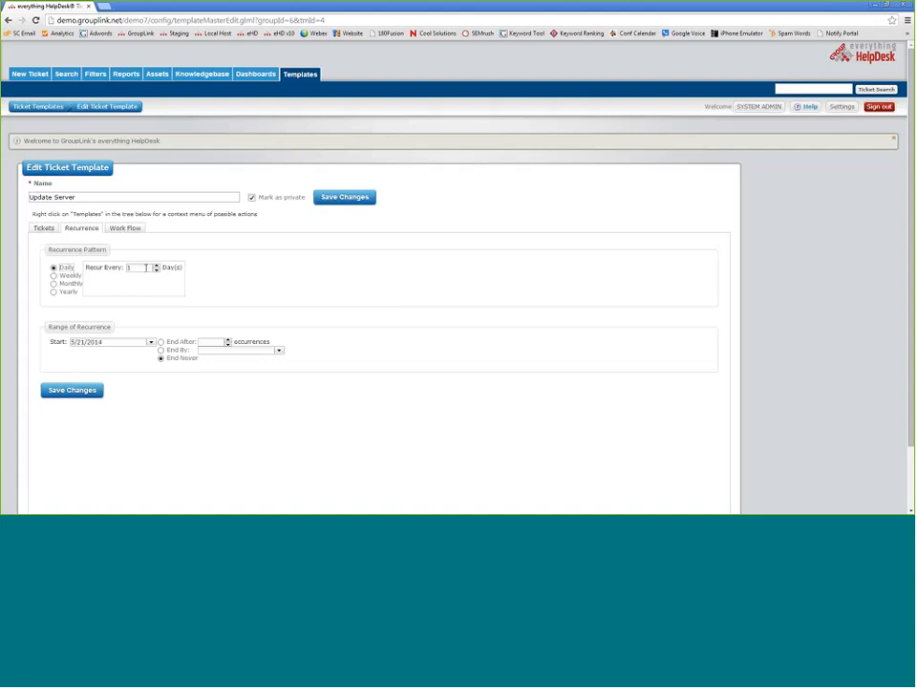
{"action": "double_click", "coordinate": [147, 267]}
{"action": "left_click", "coordinate": [53, 275]}
{"action": "double_click", "coordinate": [135, 269]}
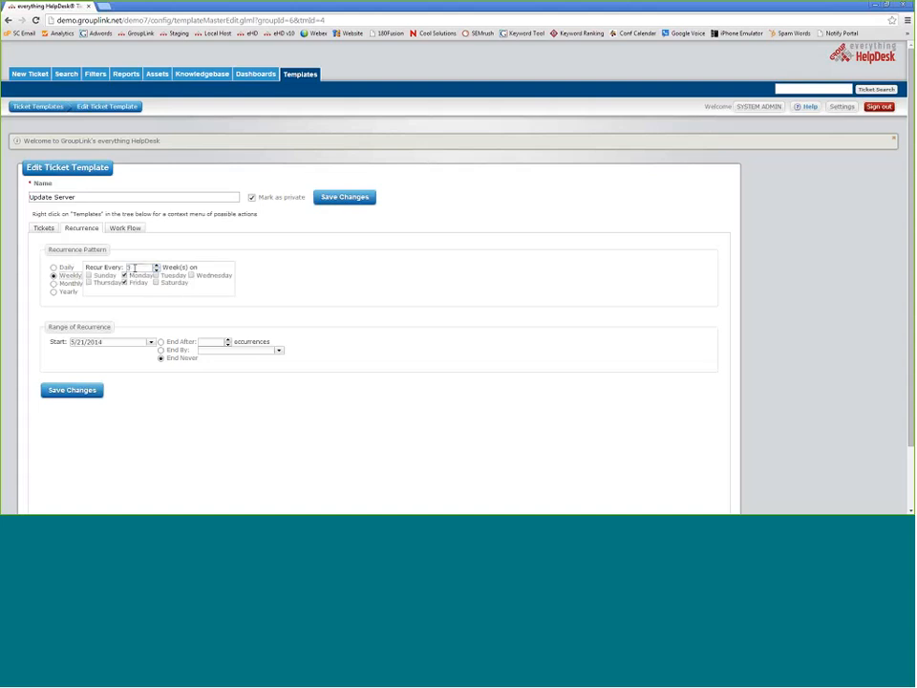
{"action": "left_click", "coordinate": [54, 284]}
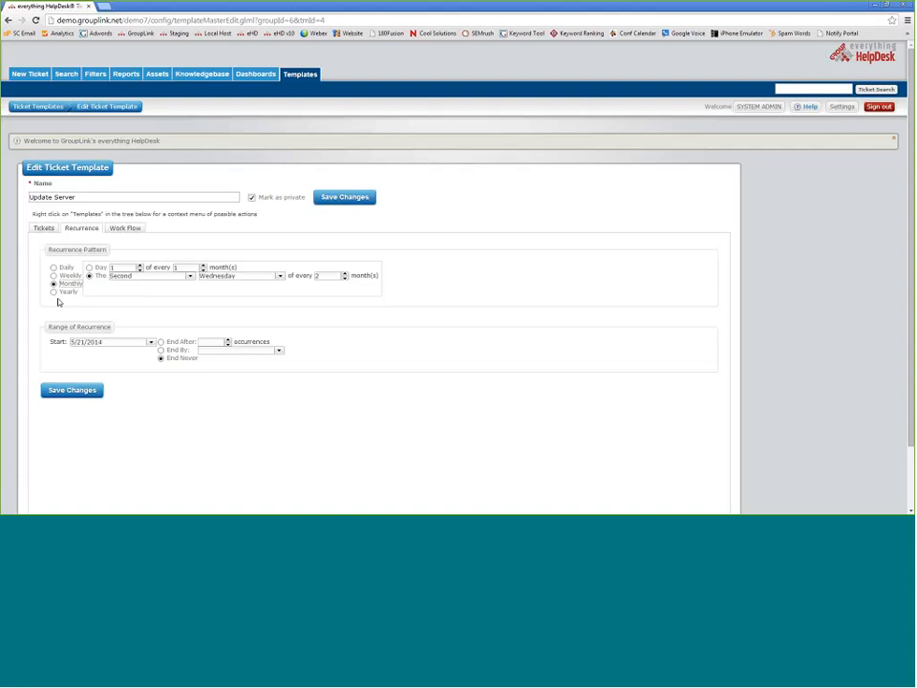
{"action": "left_click", "coordinate": [58, 342]}
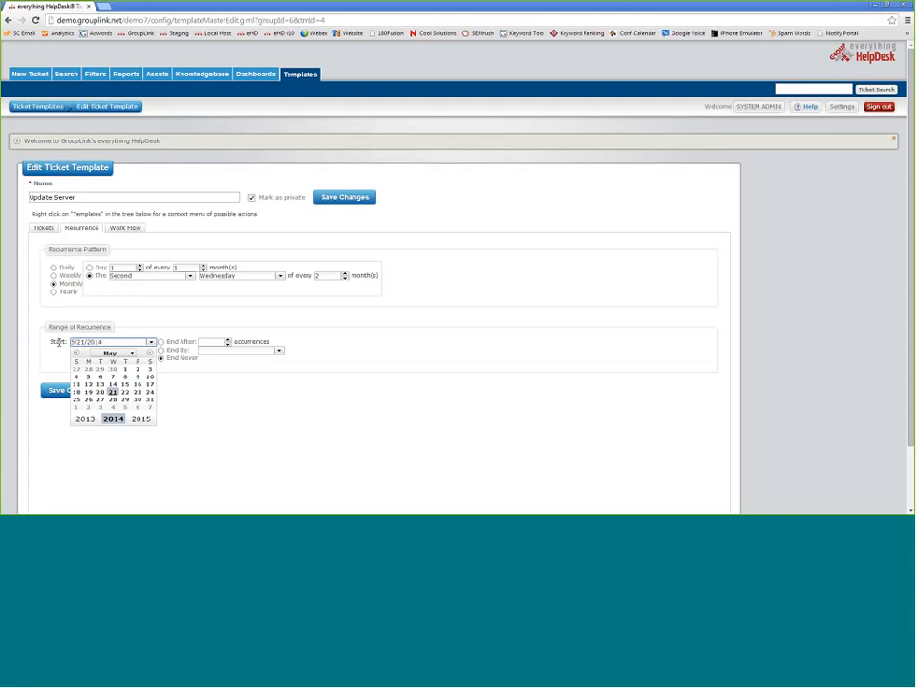
{"action": "left_click", "coordinate": [111, 394]}
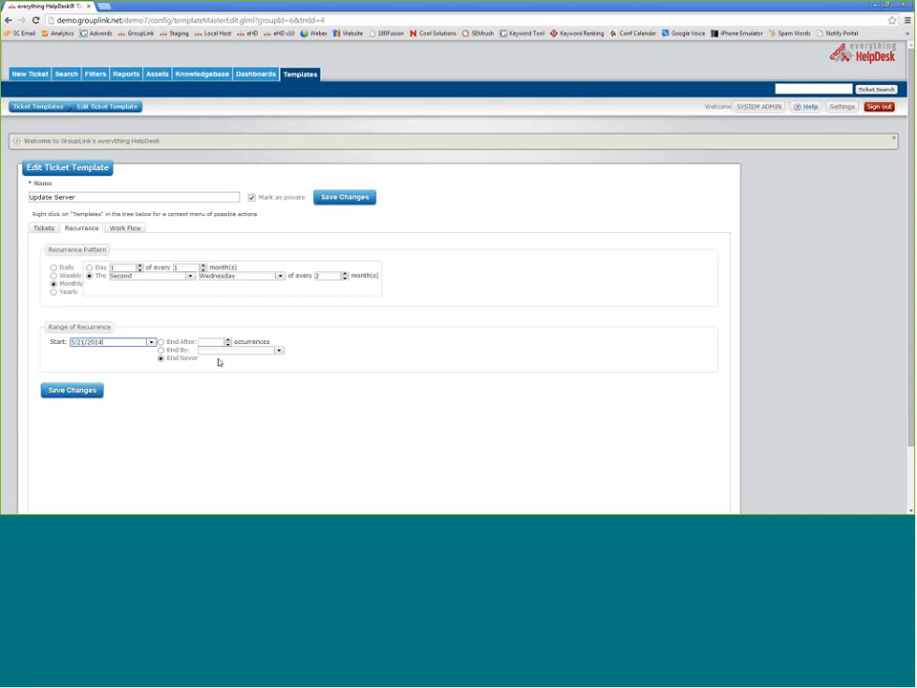
- Save Update Server's recurrence settings, then start its recurring schedule from the templates list
{"action": "left_click", "coordinate": [75, 390]}
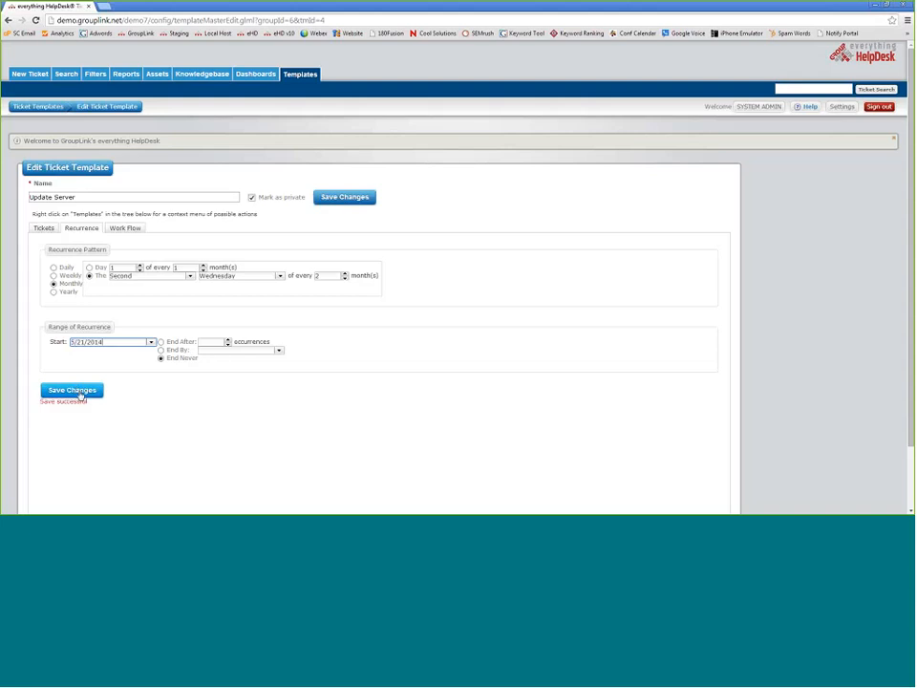
{"action": "left_click_drag", "start_coordinate": [111, 416], "coordinate": [42, 407]}
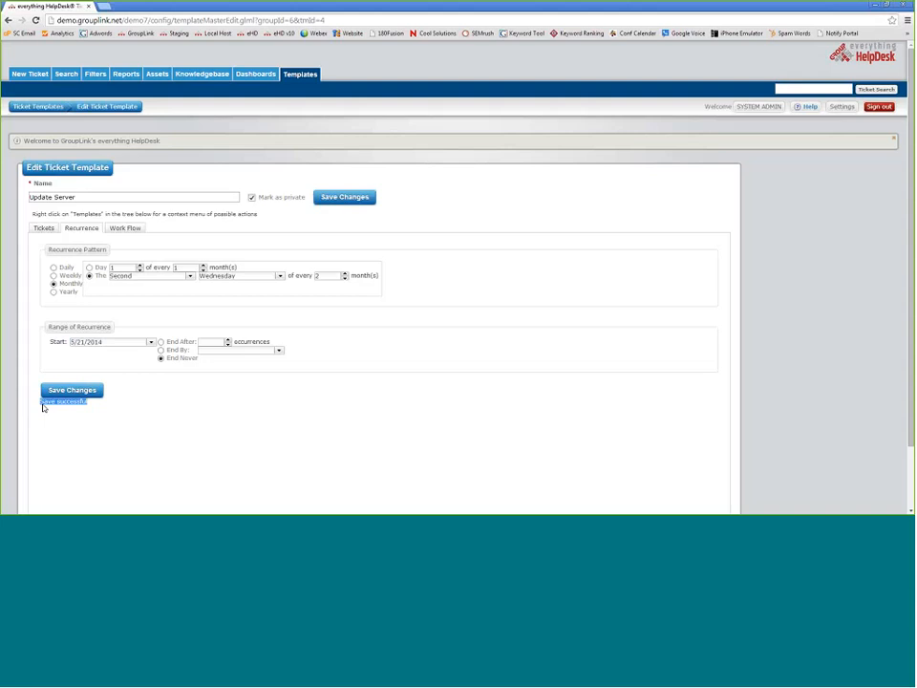
{"action": "left_click", "coordinate": [38, 107]}
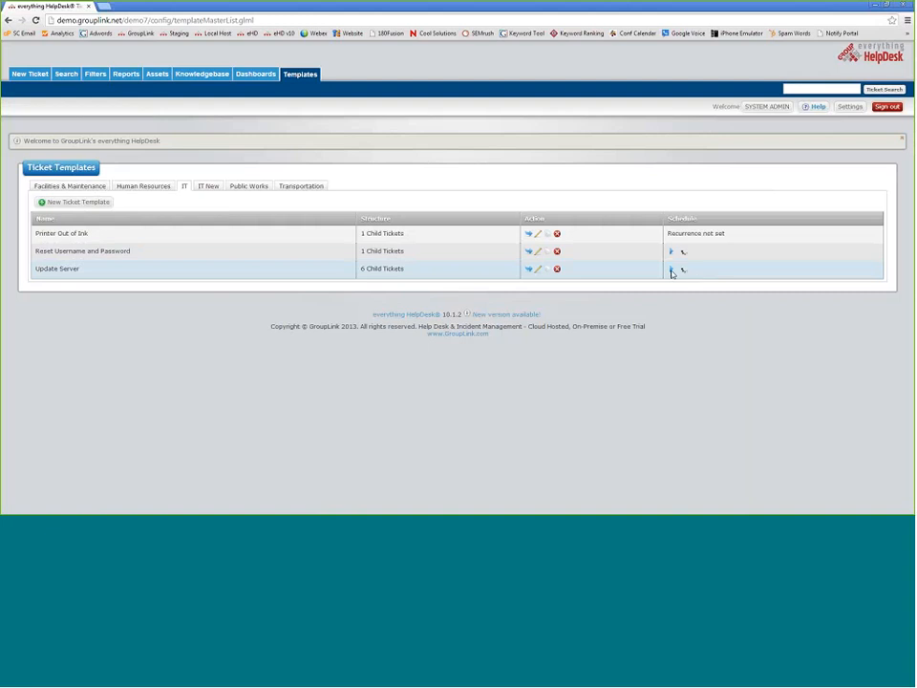
{"action": "left_click", "coordinate": [672, 271]}
- Open Update Server for editing and view its Schedule Downtime, Create Backups and Download Updates child tickets
{"action": "left_click", "coordinate": [537, 269]}
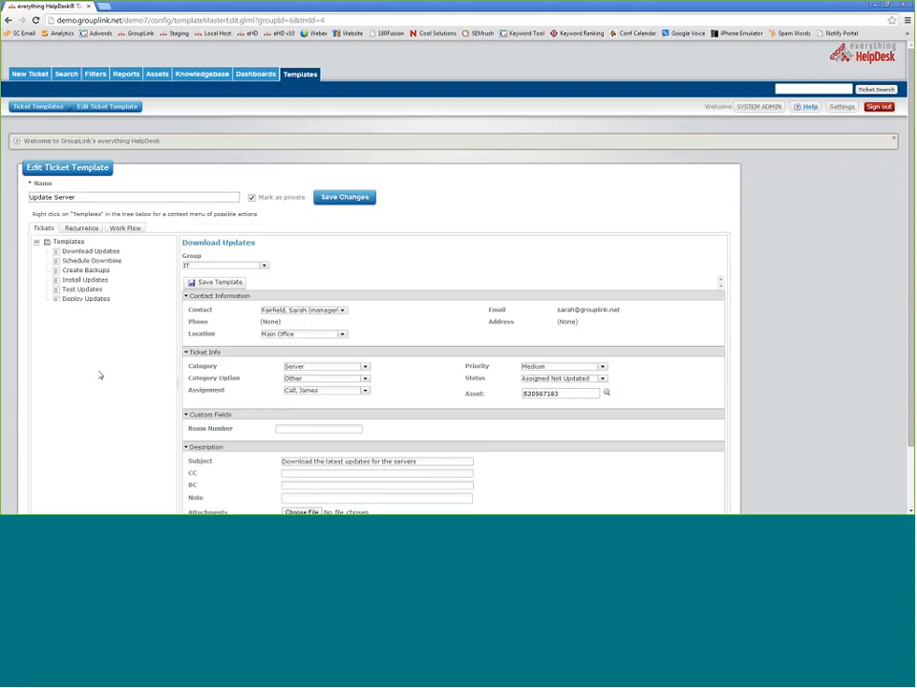
{"action": "scroll", "coordinate": [103, 377], "scroll_direction": "down", "scroll_amount": 2}
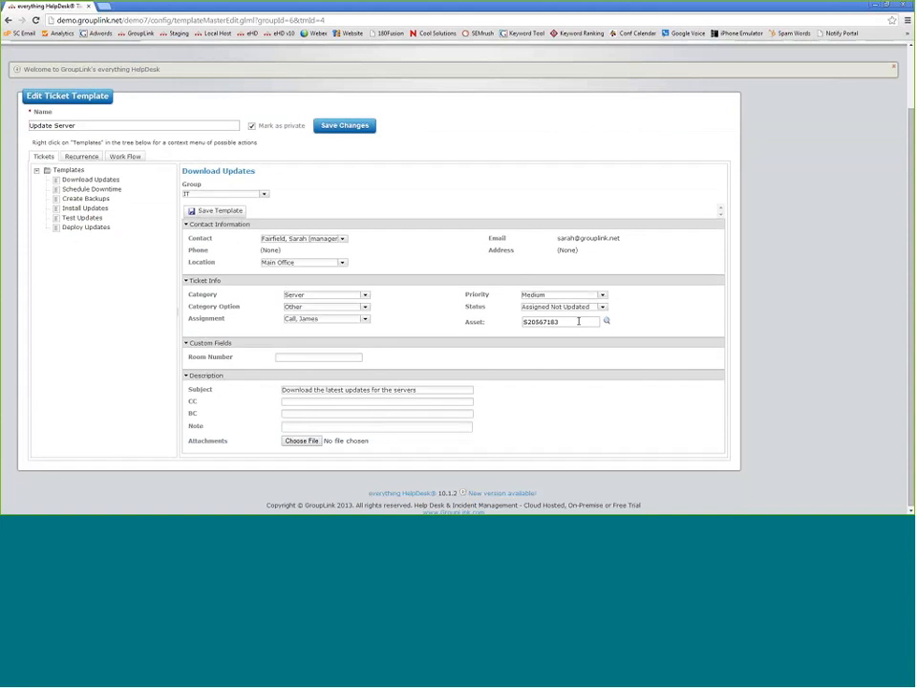
{"action": "left_click", "coordinate": [95, 190]}
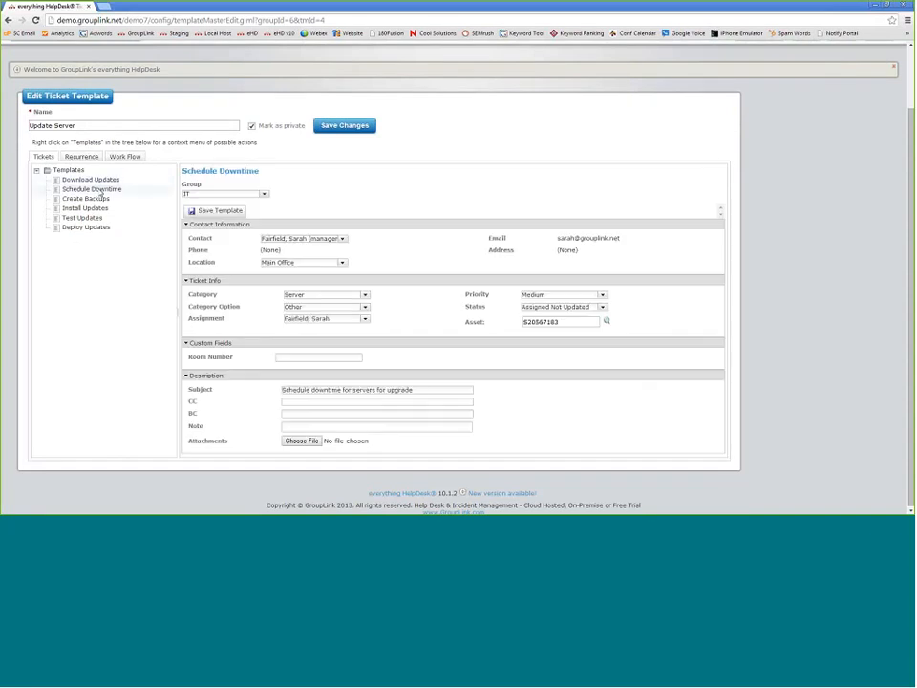
{"action": "left_click", "coordinate": [97, 198]}
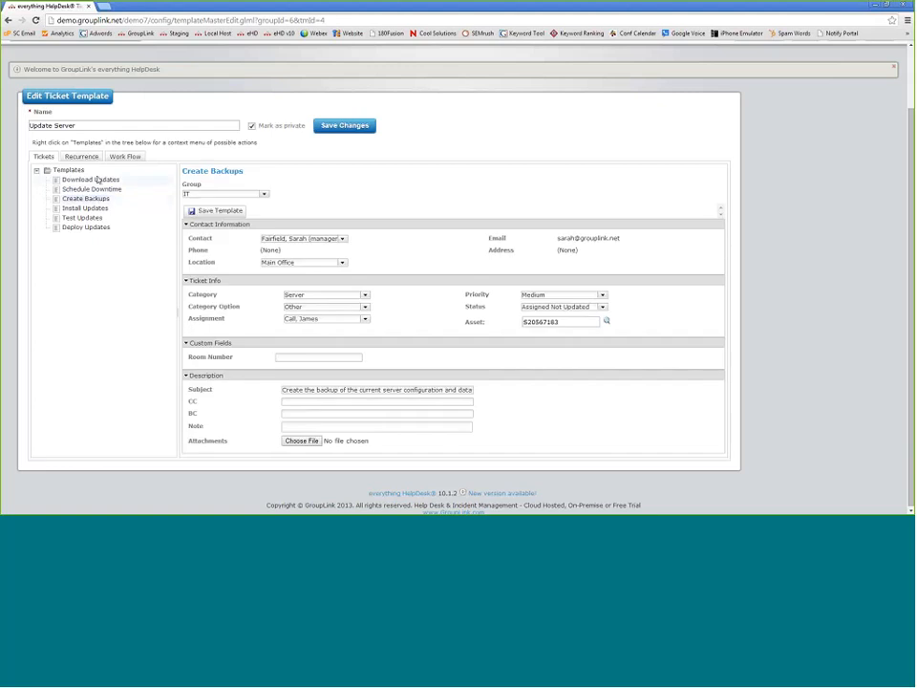
{"action": "left_click", "coordinate": [97, 179]}
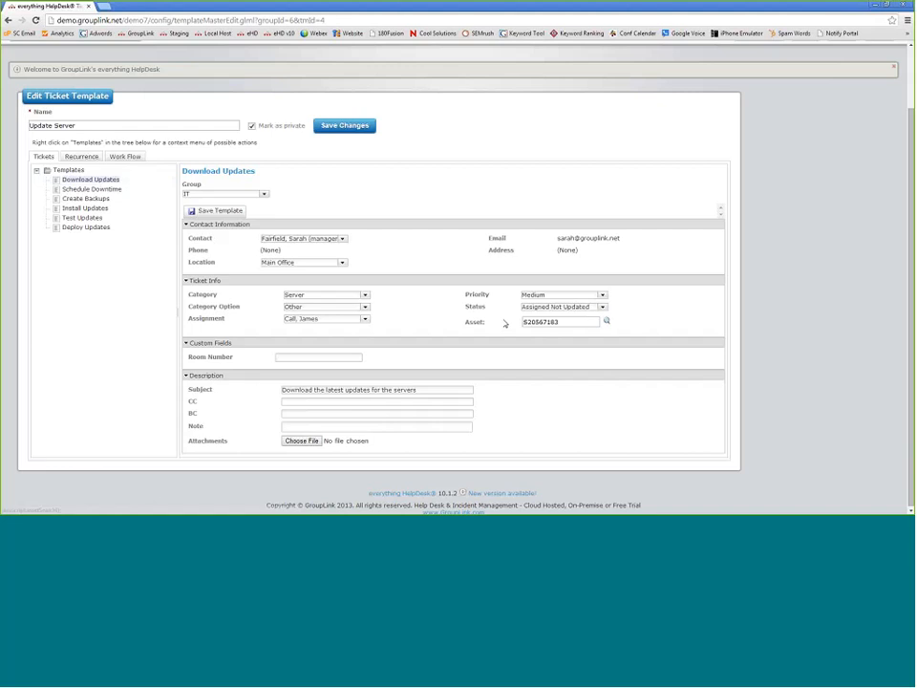
{"action": "left_click", "coordinate": [607, 323]}
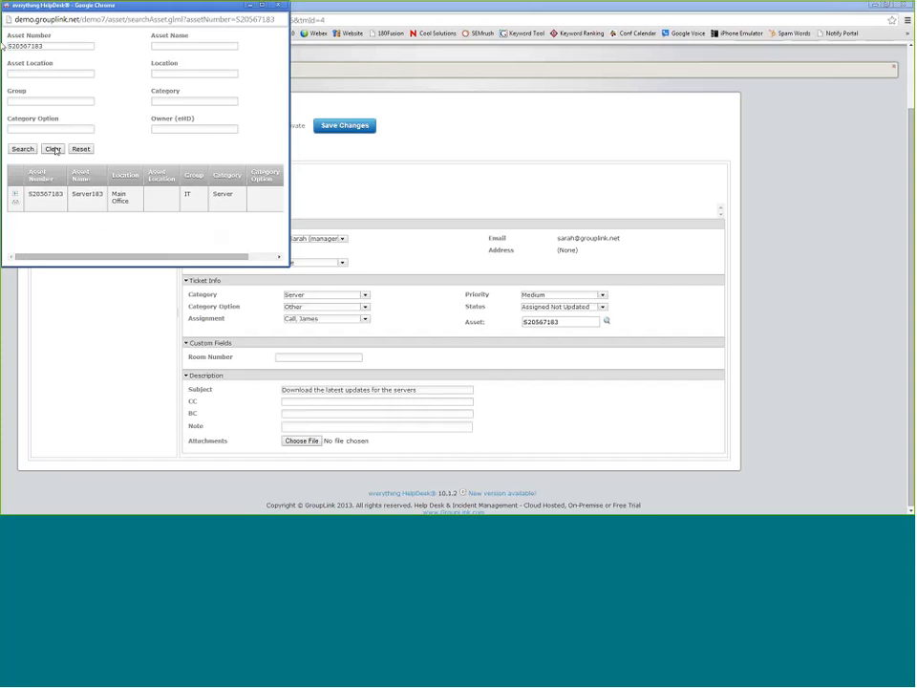
{"action": "left_click", "coordinate": [54, 149]}
{"action": "left_click", "coordinate": [24, 150]}
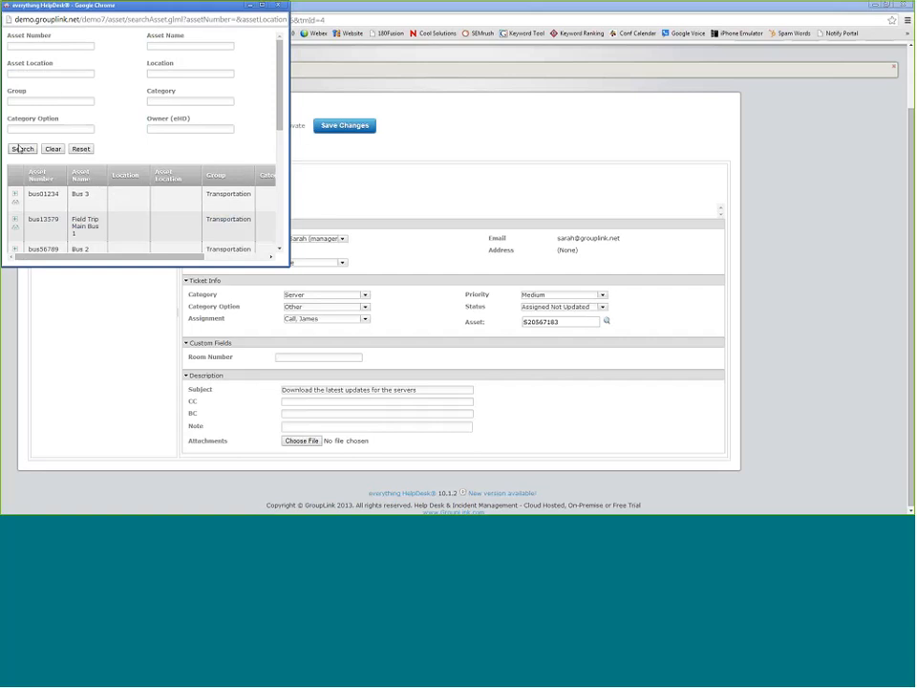
{"action": "left_click", "coordinate": [278, 6]}
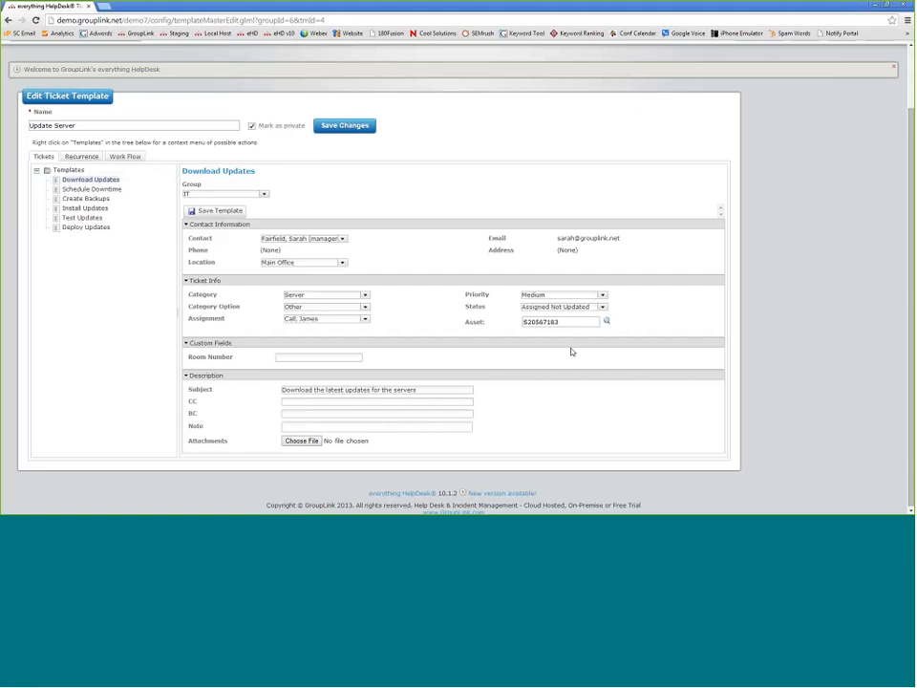
{"action": "left_click", "coordinate": [607, 322]}
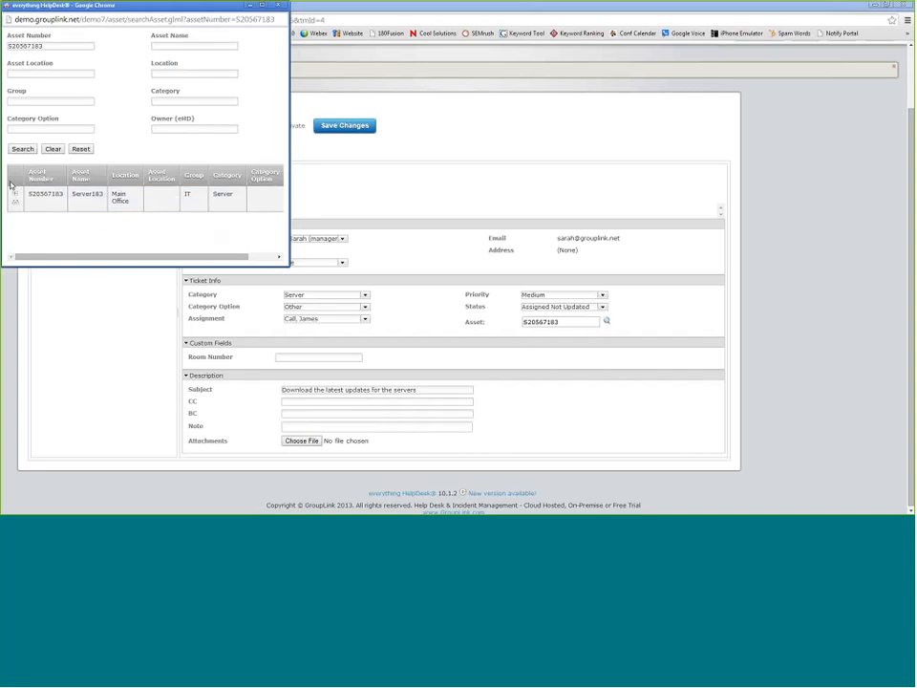
{"action": "left_click", "coordinate": [13, 188]}
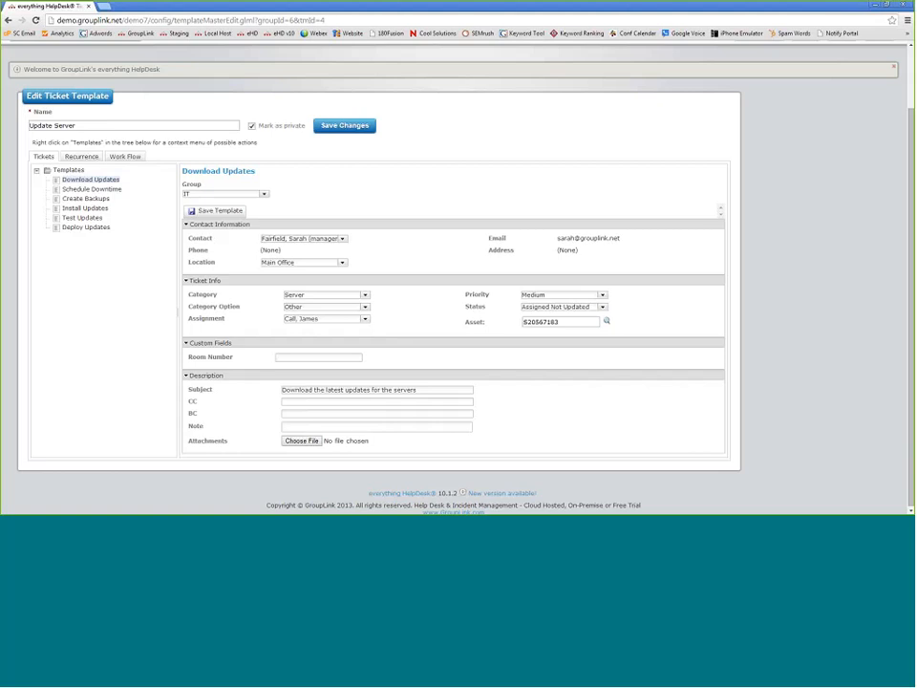
- Display Update Server's Work Flow and scroll down through its steps
{"action": "scroll", "coordinate": [458, 286], "scroll_direction": "up", "scroll_amount": 2}
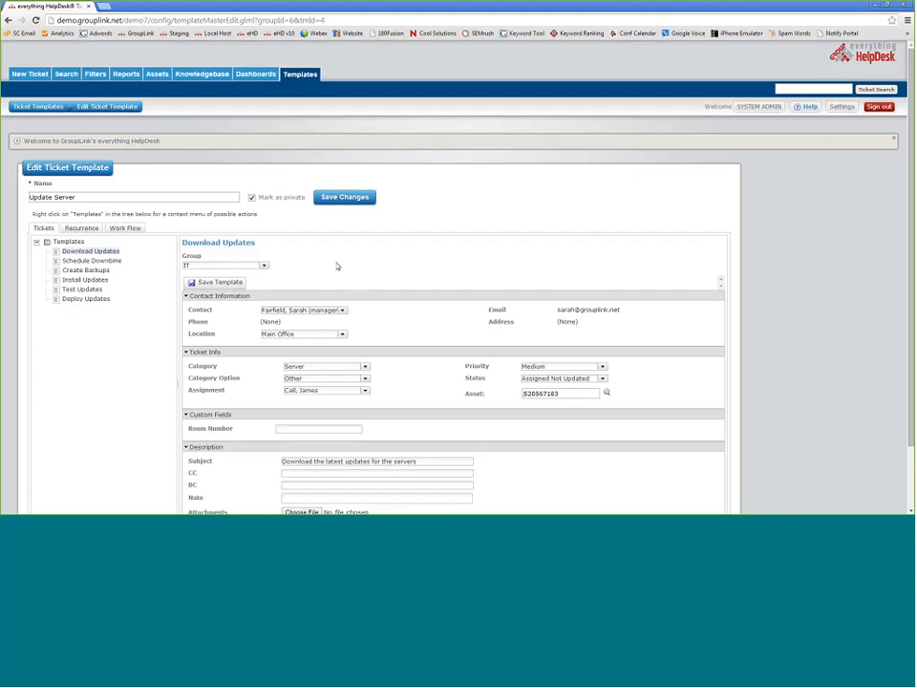
{"action": "left_click", "coordinate": [125, 229]}
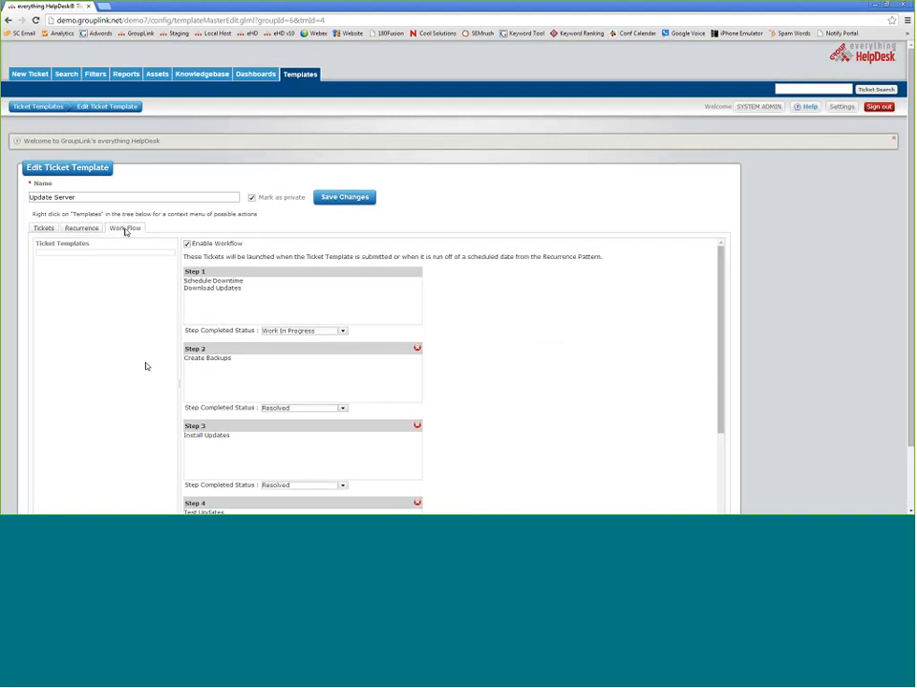
{"action": "scroll", "coordinate": [120, 353], "scroll_direction": "down", "scroll_amount": 2}
{"action": "scroll", "coordinate": [119, 353], "scroll_direction": "down", "scroll_amount": 1}
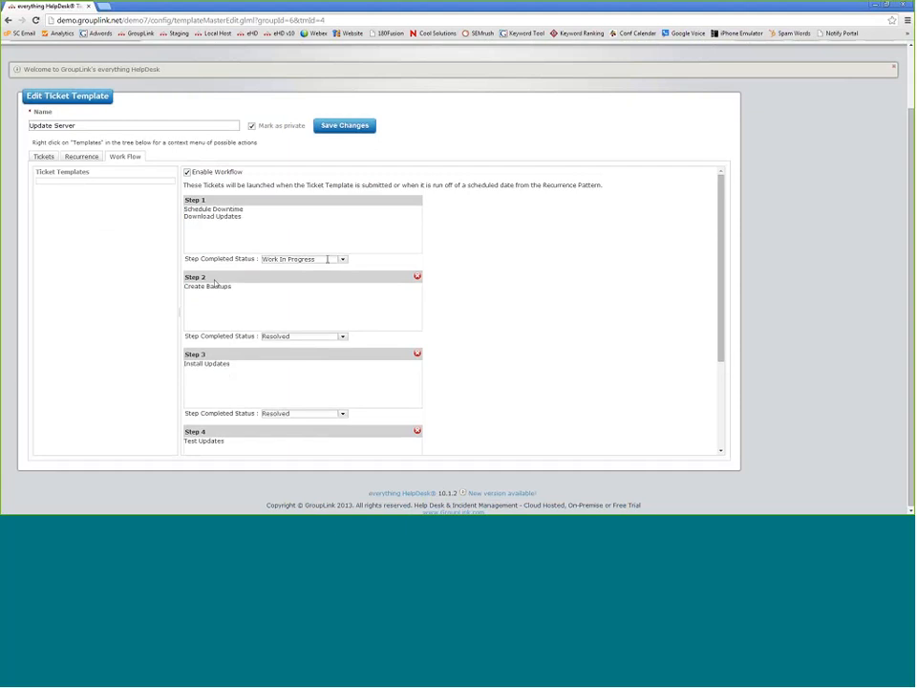
{"action": "left_click", "coordinate": [311, 260]}
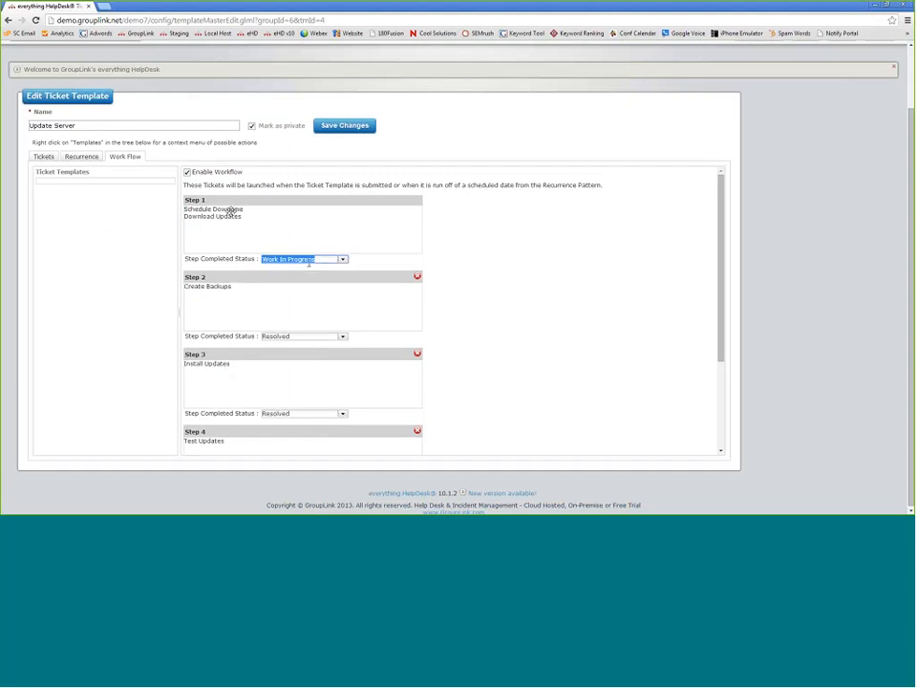
{"action": "left_click", "coordinate": [342, 260]}
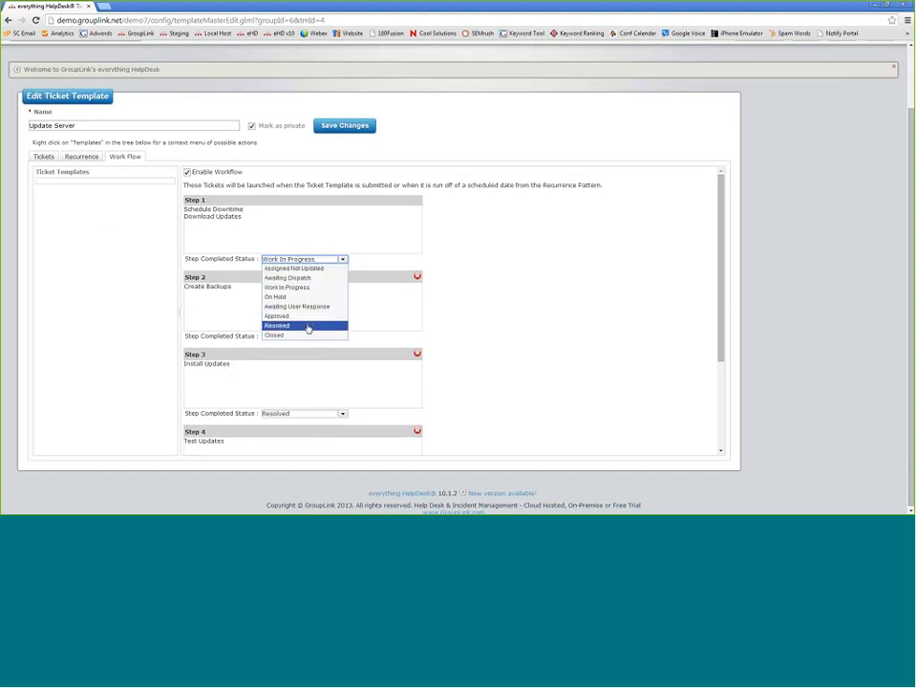
{"action": "left_click", "coordinate": [277, 326]}
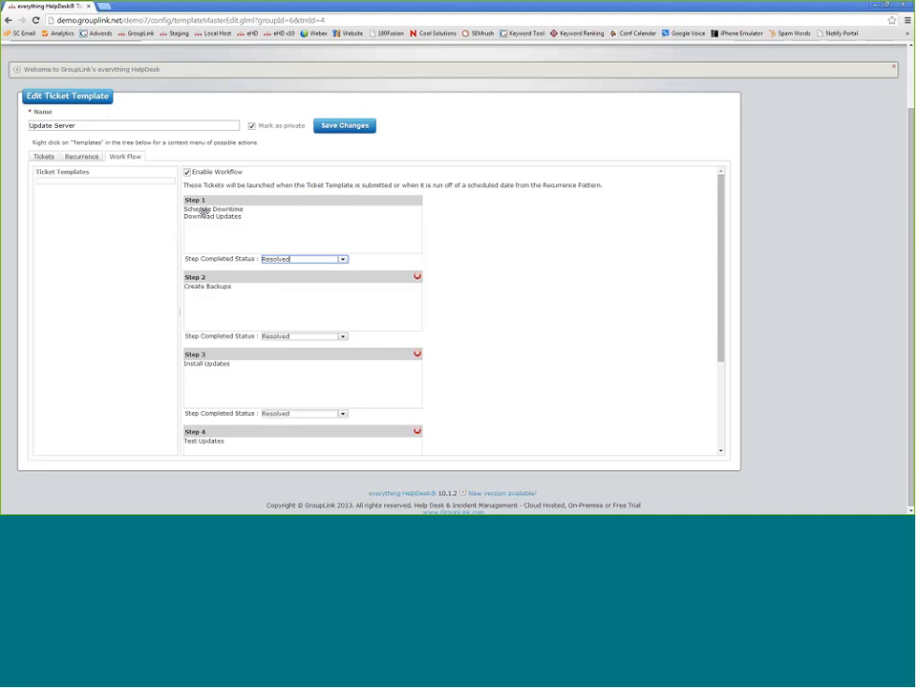
{"action": "left_click_drag", "start_coordinate": [204, 211], "coordinate": [69, 187]}
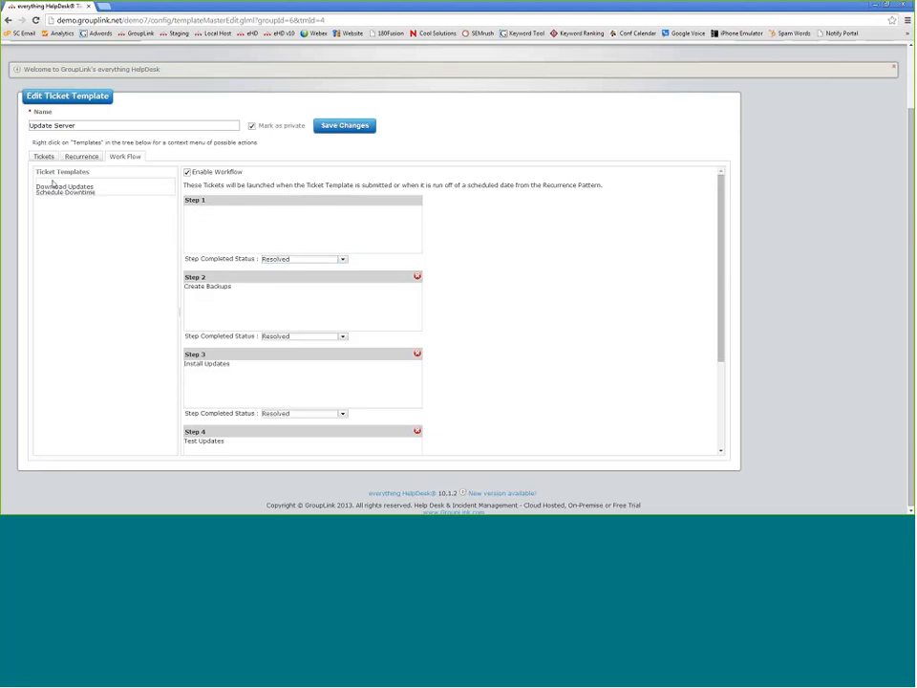
{"action": "left_click", "coordinate": [43, 156]}
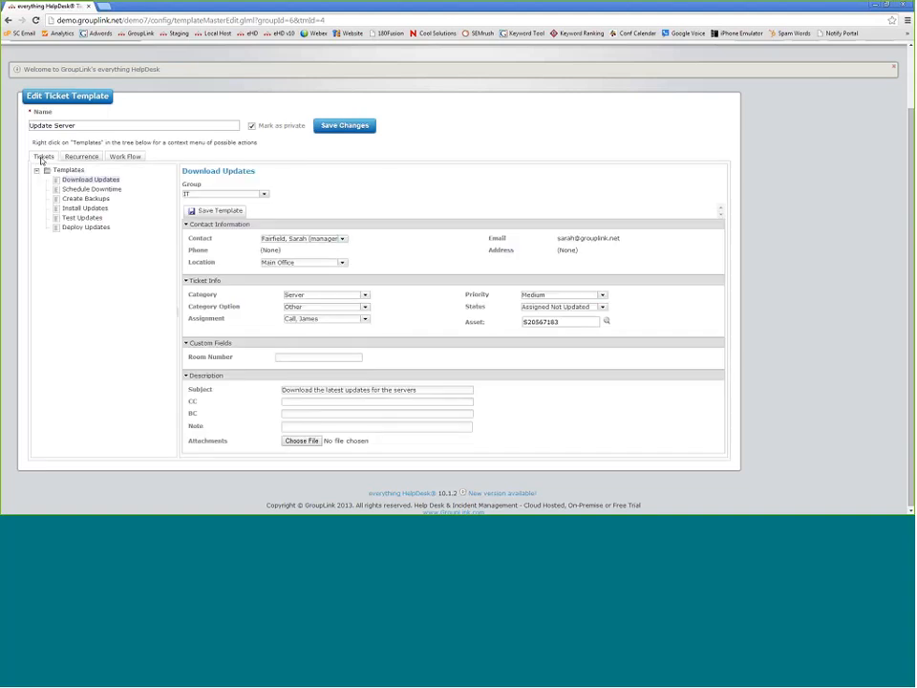
{"action": "left_click", "coordinate": [125, 155]}
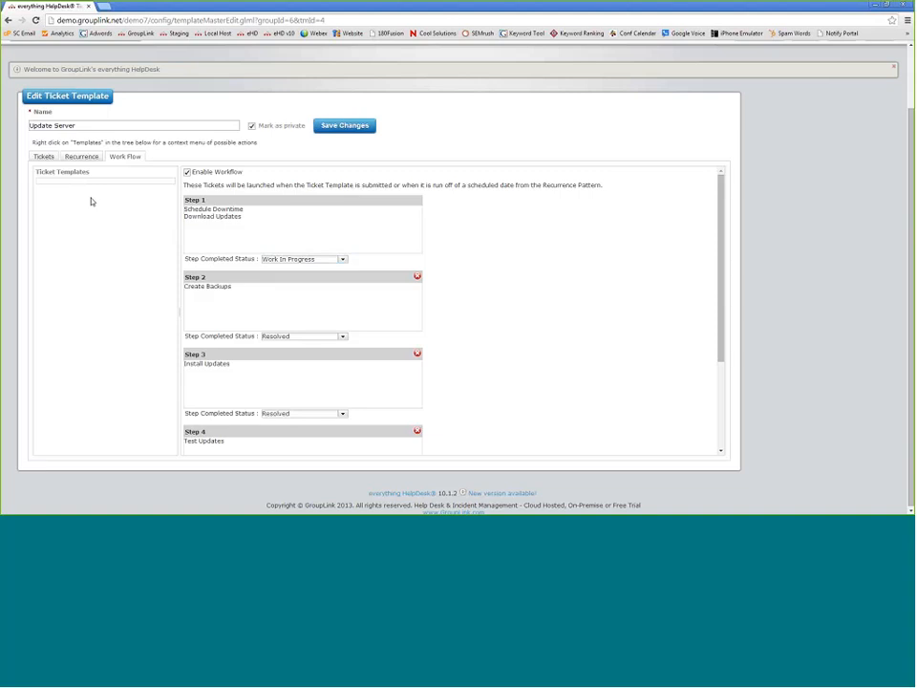
{"action": "left_click_drag", "start_coordinate": [213, 209], "coordinate": [59, 190]}
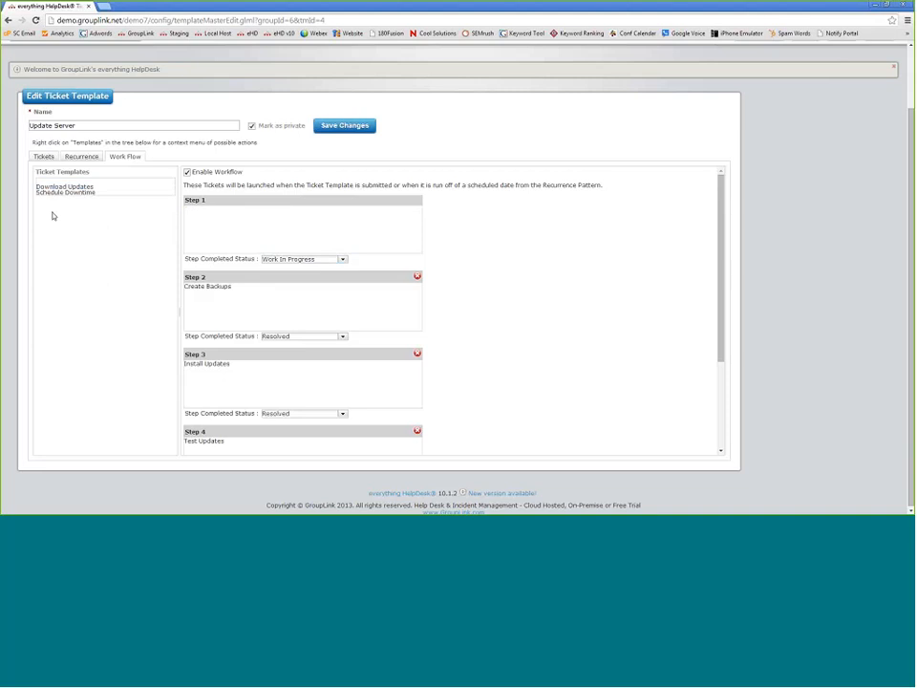
{"action": "left_click_drag", "start_coordinate": [65, 186], "coordinate": [221, 218]}
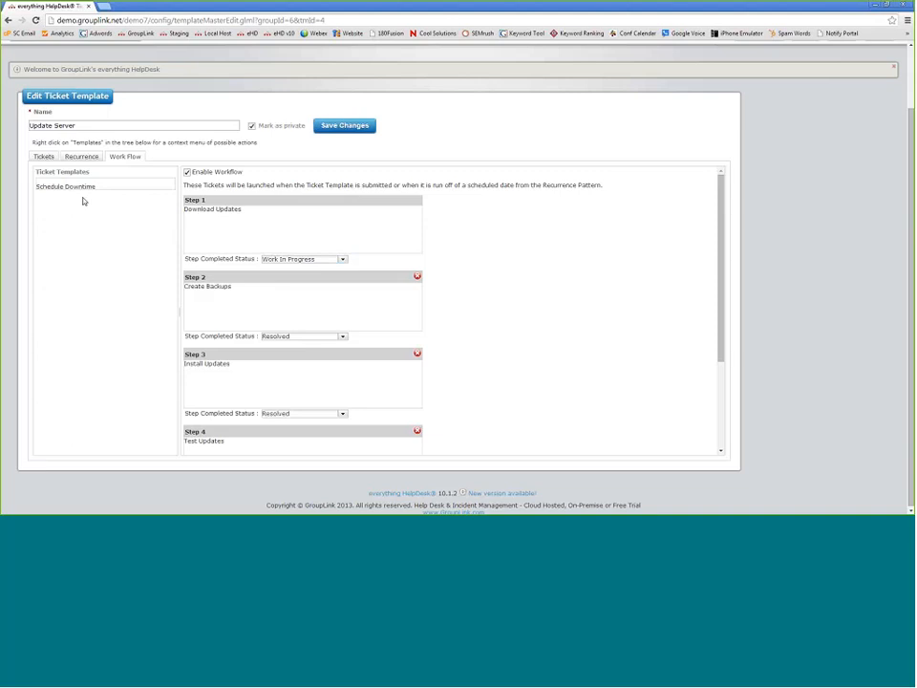
{"action": "left_click_drag", "start_coordinate": [65, 186], "coordinate": [191, 217]}
{"action": "scroll", "coordinate": [453, 250], "scroll_direction": "down", "scroll_amount": 3}
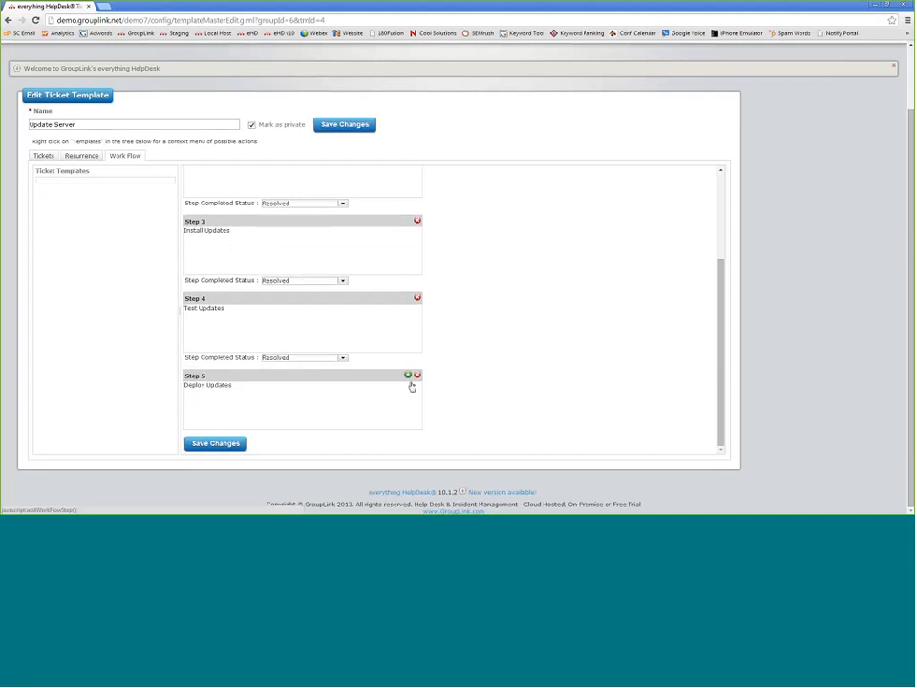
- Add an empty Step 6 after Step 5 in the Update Server workflow
{"action": "left_click", "coordinate": [408, 376]}
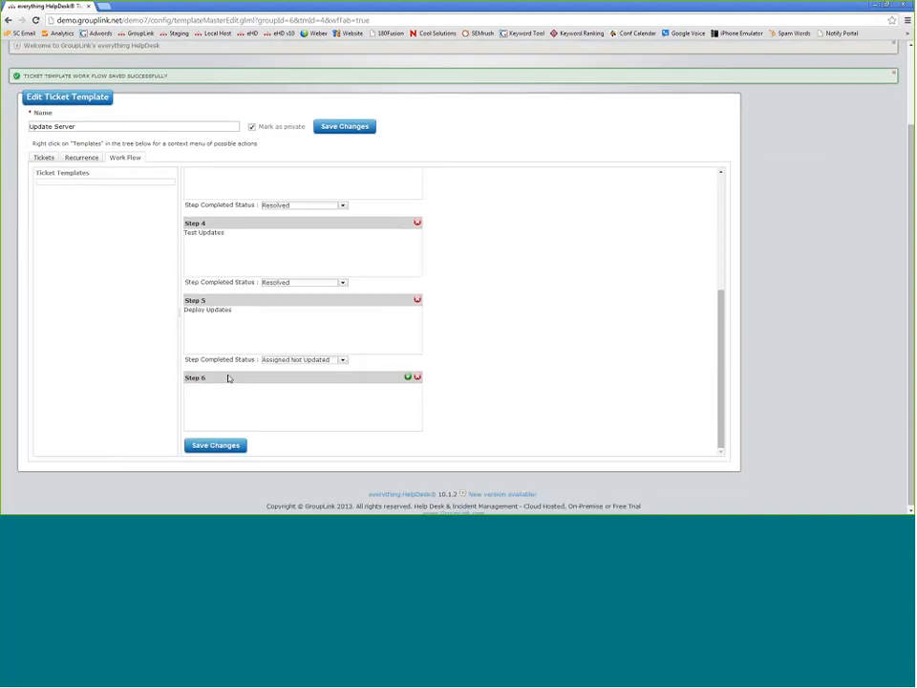
{"action": "scroll", "coordinate": [228, 379], "scroll_direction": "up", "scroll_amount": 3}
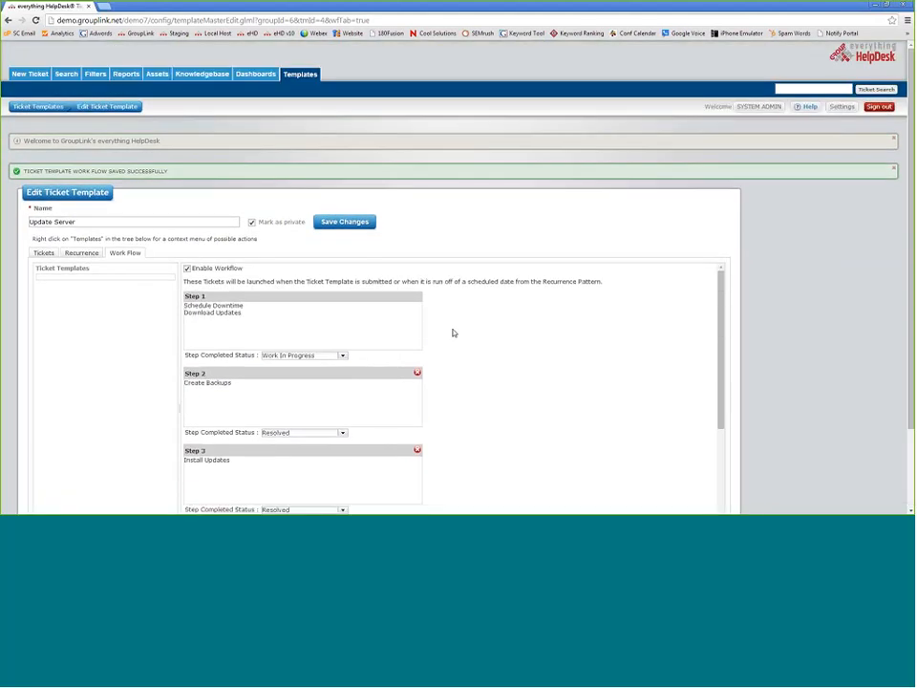
{"action": "scroll", "coordinate": [487, 347], "scroll_direction": "down", "scroll_amount": 3}
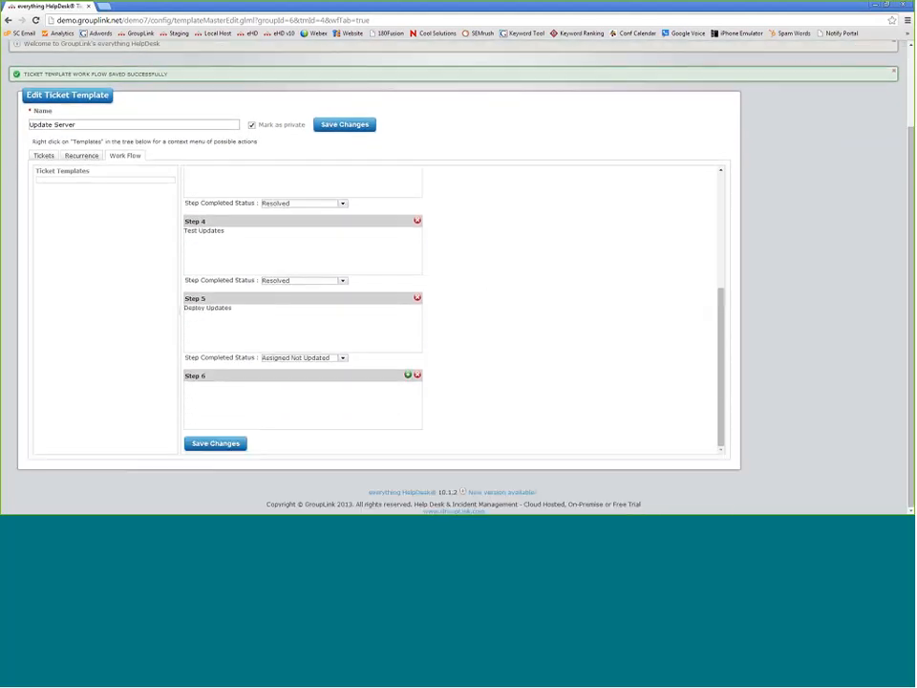
{"action": "scroll", "coordinate": [218, 318], "scroll_direction": "up", "scroll_amount": 3}
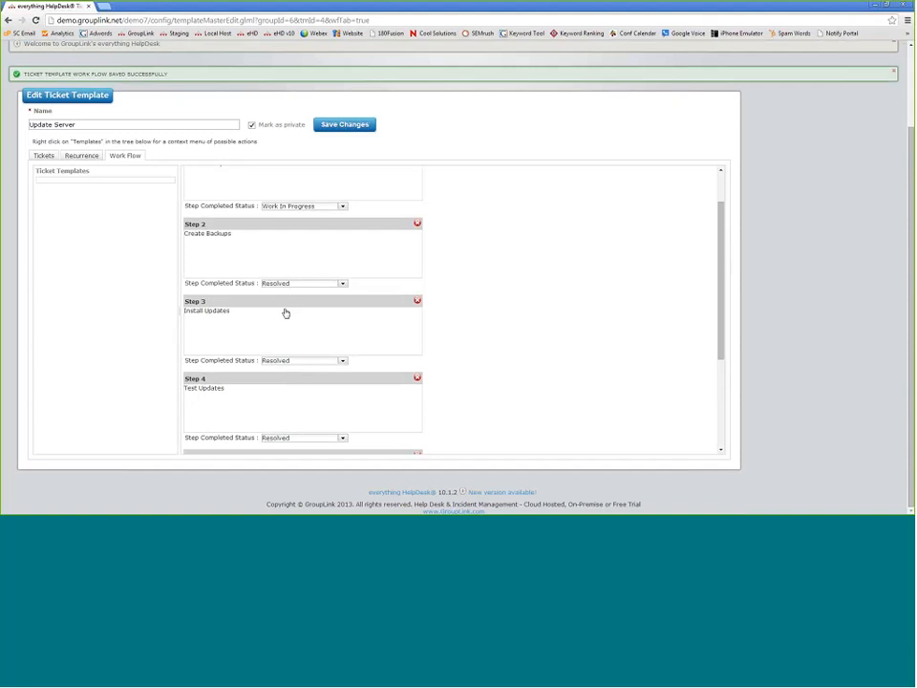
{"action": "scroll", "coordinate": [285, 312], "scroll_direction": "down", "scroll_amount": 2}
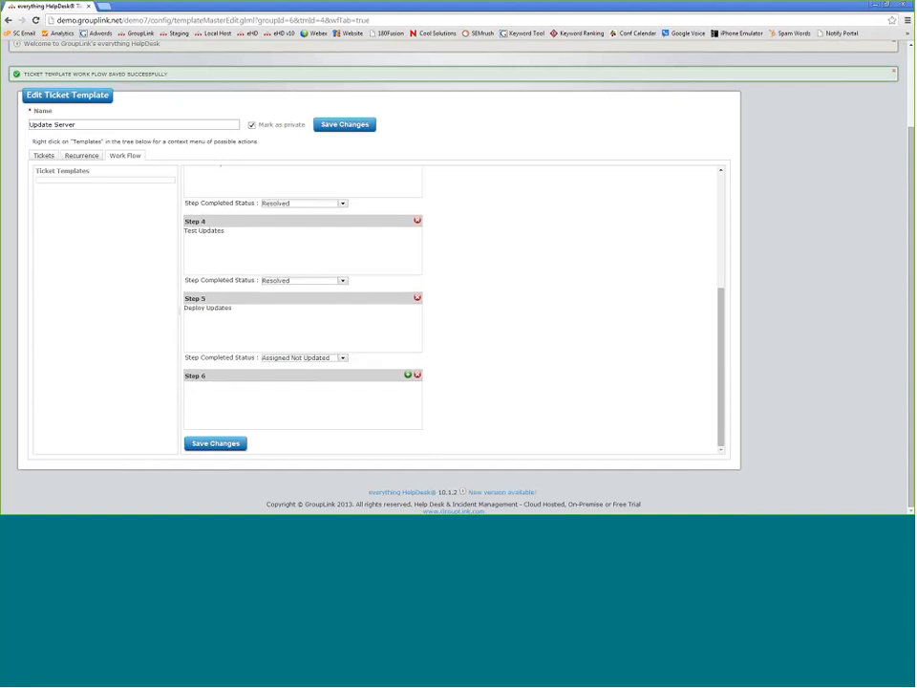
{"action": "scroll", "coordinate": [467, 350], "scroll_direction": "up", "scroll_amount": 3}
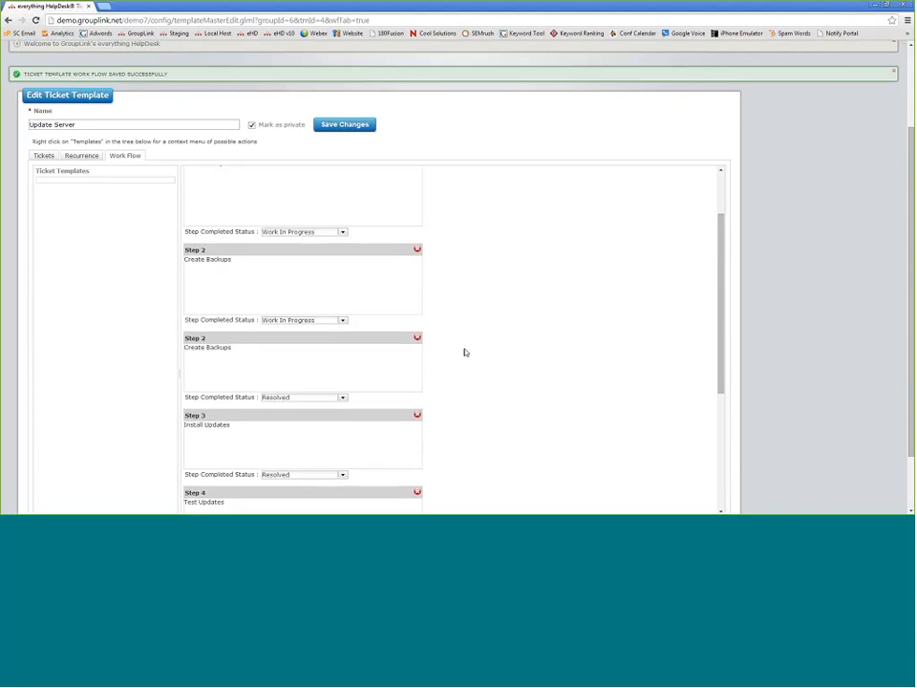
{"action": "scroll", "coordinate": [461, 353], "scroll_direction": "up", "scroll_amount": 2}
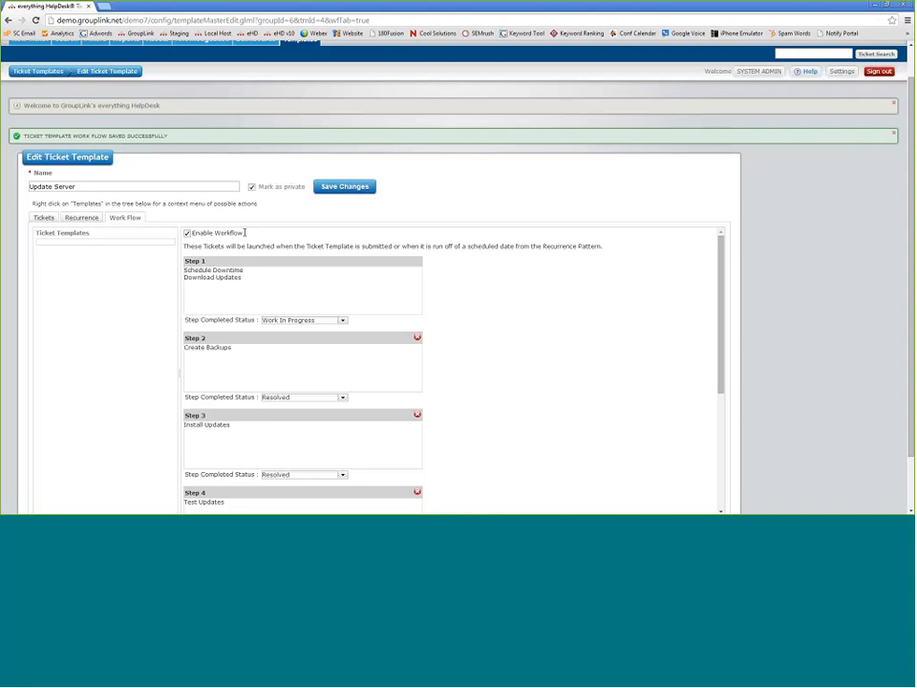
{"action": "left_click_drag", "start_coordinate": [246, 232], "coordinate": [202, 240]}
- Go to the Transportation group's templates and open Tire Rotation for editing
{"action": "left_click", "coordinate": [248, 236]}
{"action": "left_click", "coordinate": [33, 79]}
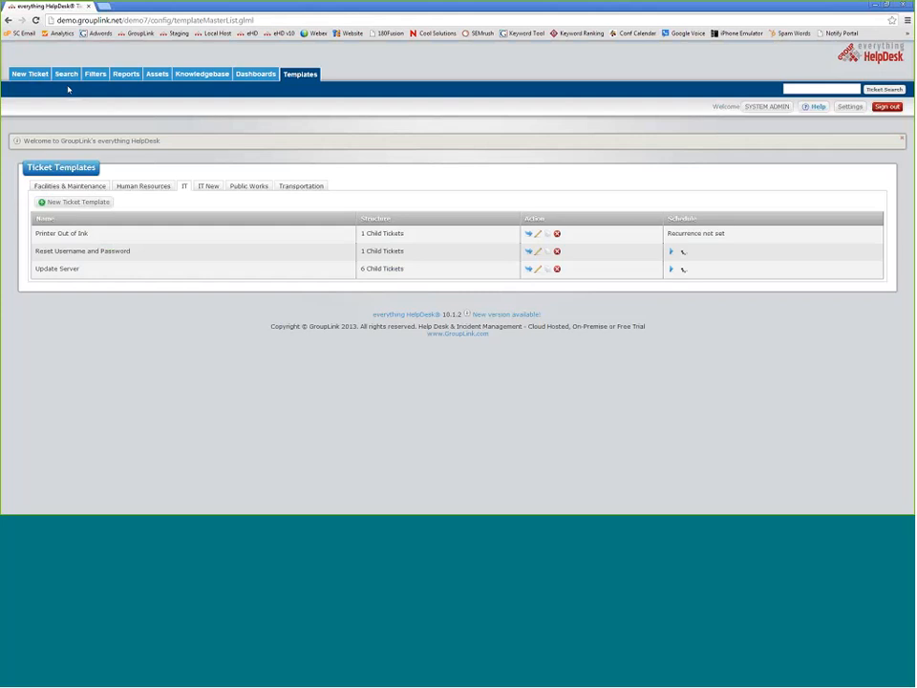
{"action": "left_click", "coordinate": [302, 187]}
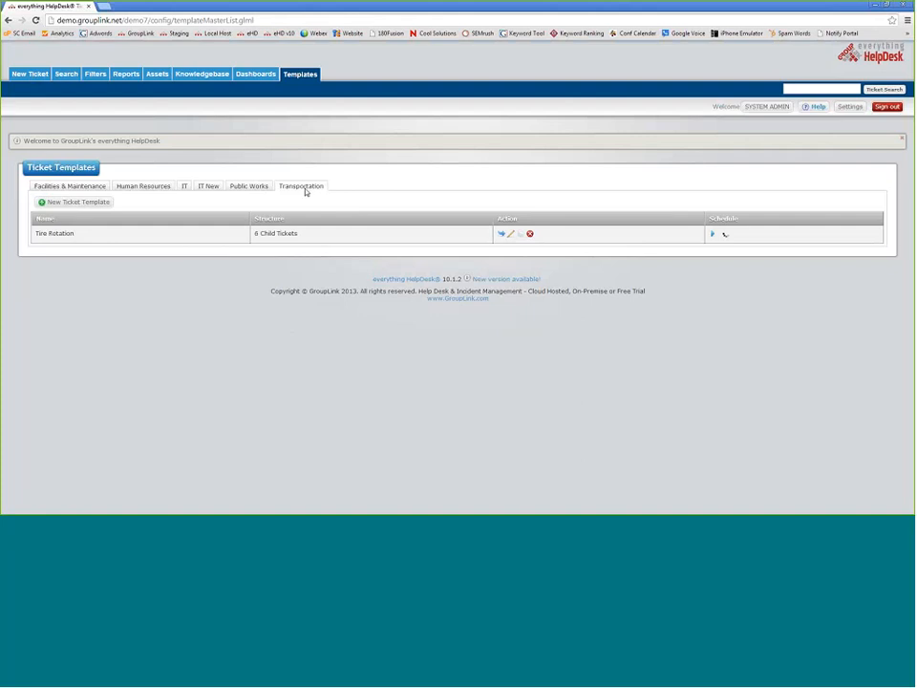
{"action": "left_click", "coordinate": [509, 235]}
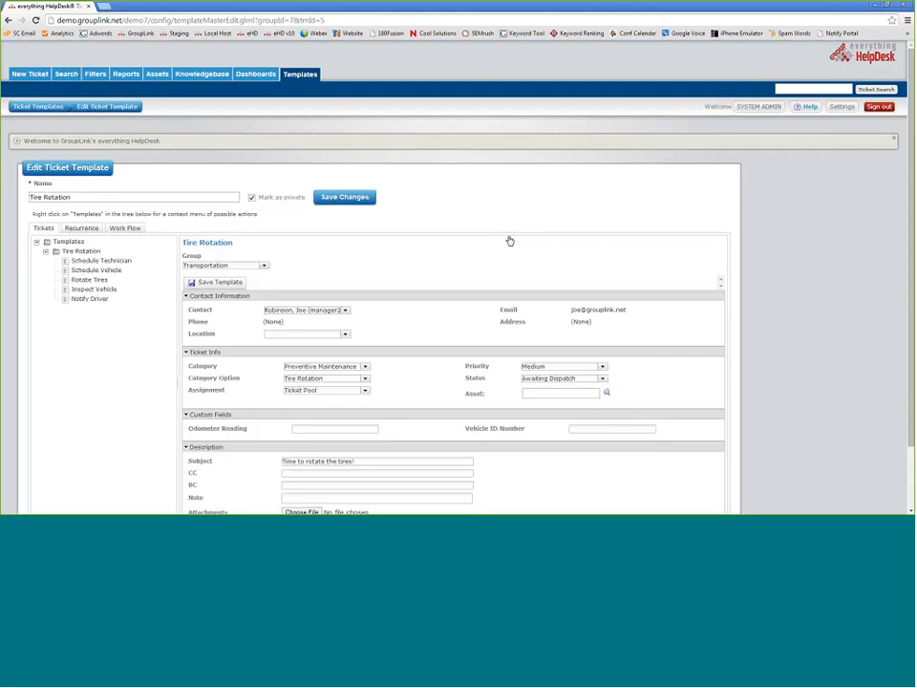
- Check the Tire Rotation template's recurrence and ticket form, then view its five workflow child tickets
{"action": "left_click", "coordinate": [82, 228]}
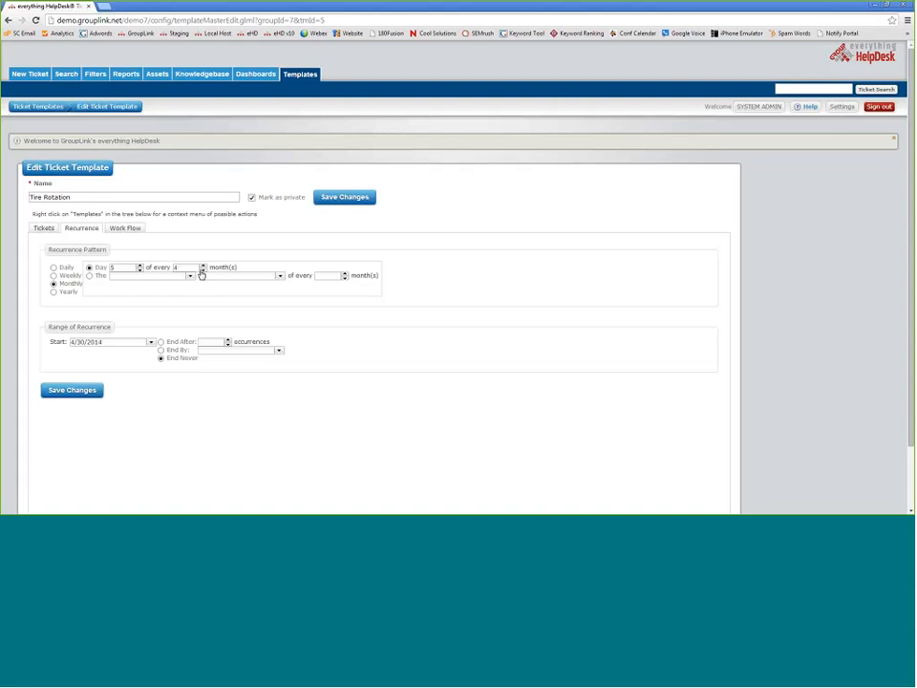
{"action": "left_click", "coordinate": [121, 229]}
{"action": "left_click", "coordinate": [42, 228]}
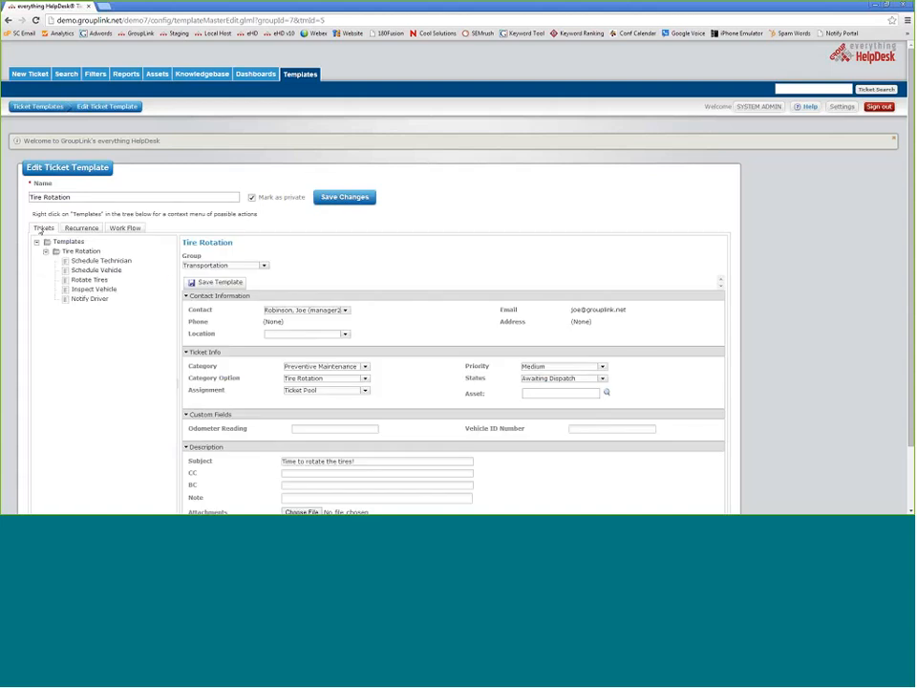
{"action": "scroll", "coordinate": [53, 329], "scroll_direction": "down", "scroll_amount": 1}
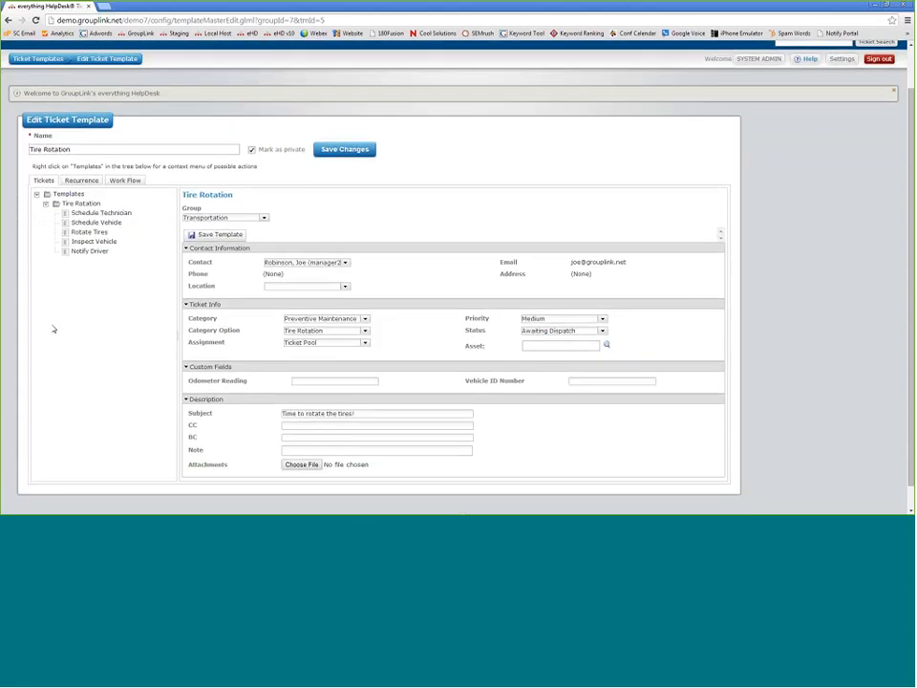
{"action": "scroll", "coordinate": [54, 329], "scroll_direction": "down", "scroll_amount": 1}
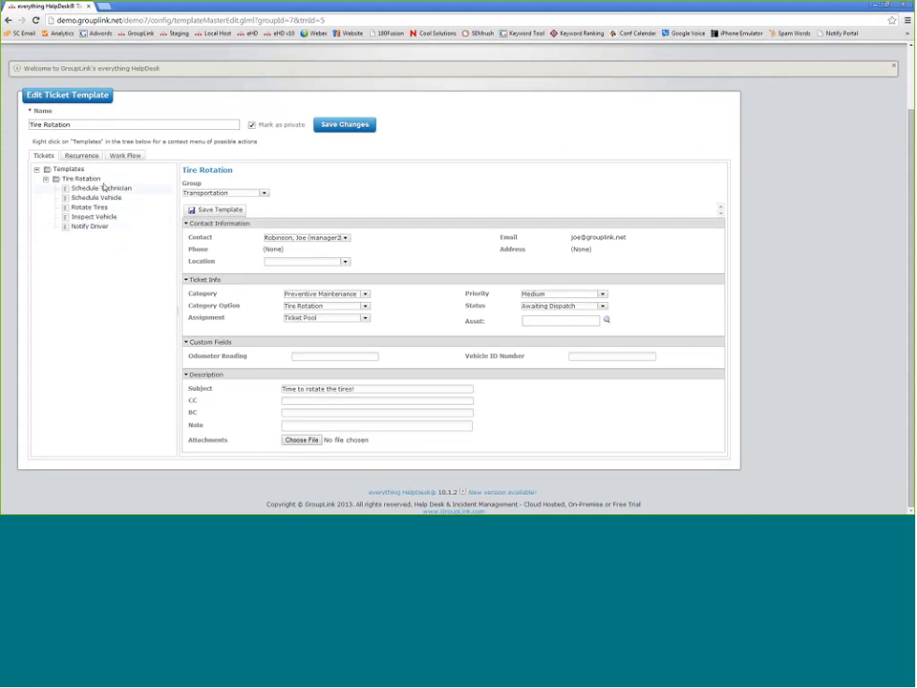
{"action": "left_click", "coordinate": [118, 158]}
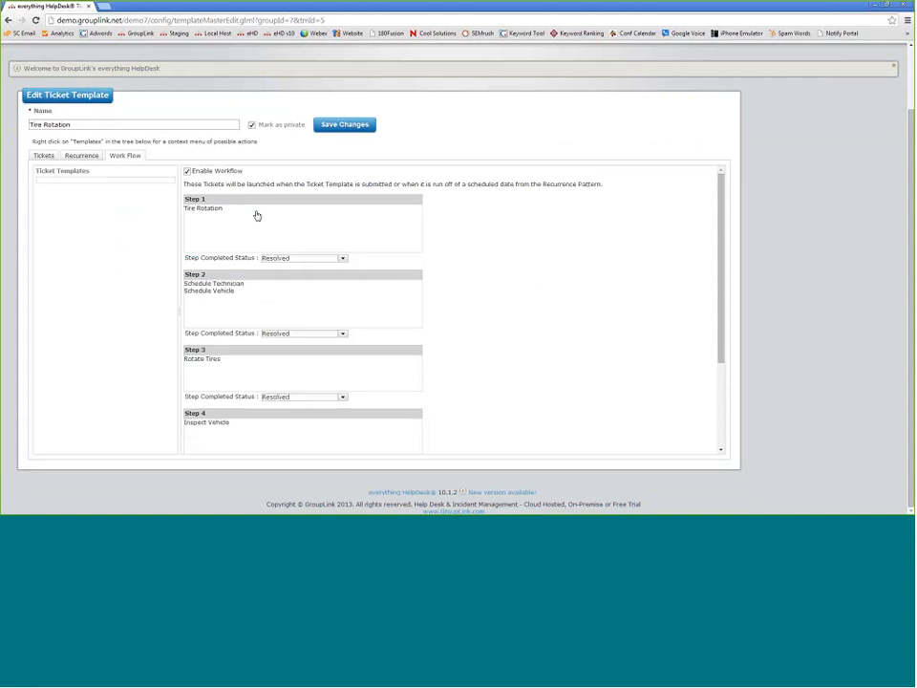
{"action": "scroll", "coordinate": [457, 244], "scroll_direction": "down", "scroll_amount": 2}
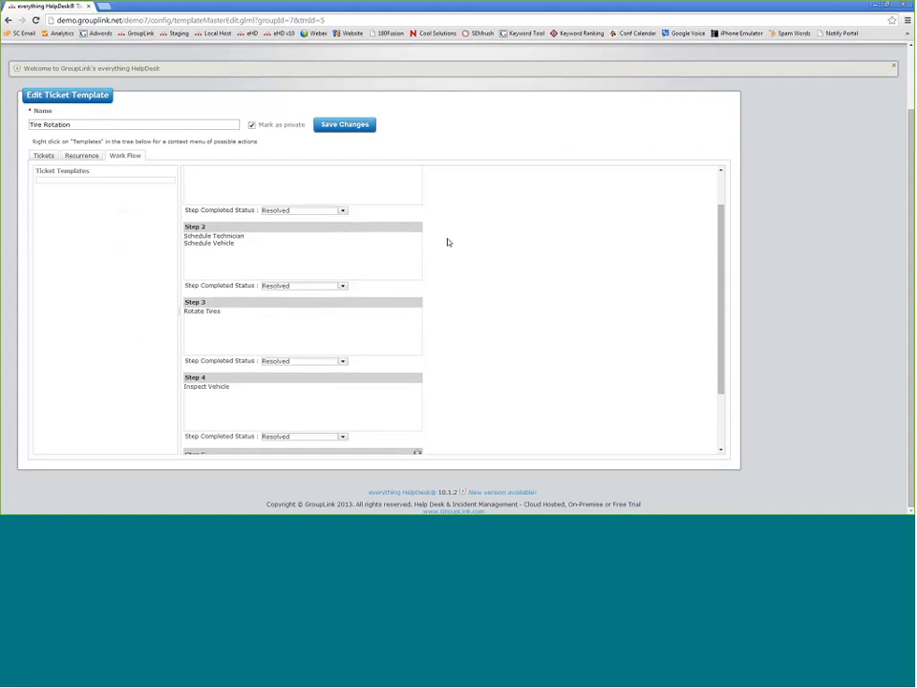
{"action": "scroll", "coordinate": [266, 361], "scroll_direction": "down", "scroll_amount": 2}
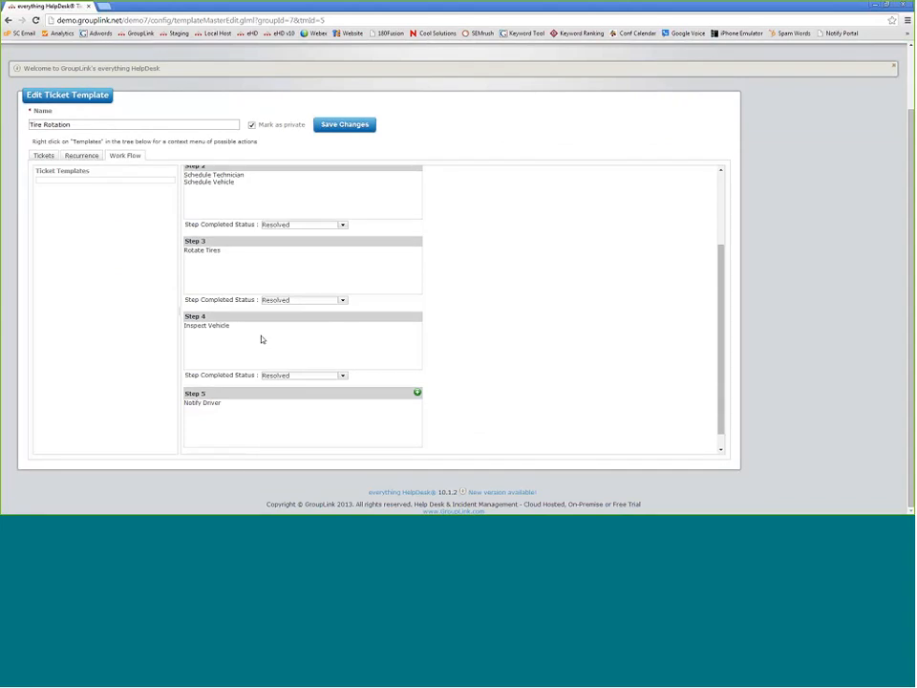
{"action": "scroll", "coordinate": [299, 389], "scroll_direction": "down", "scroll_amount": 1}
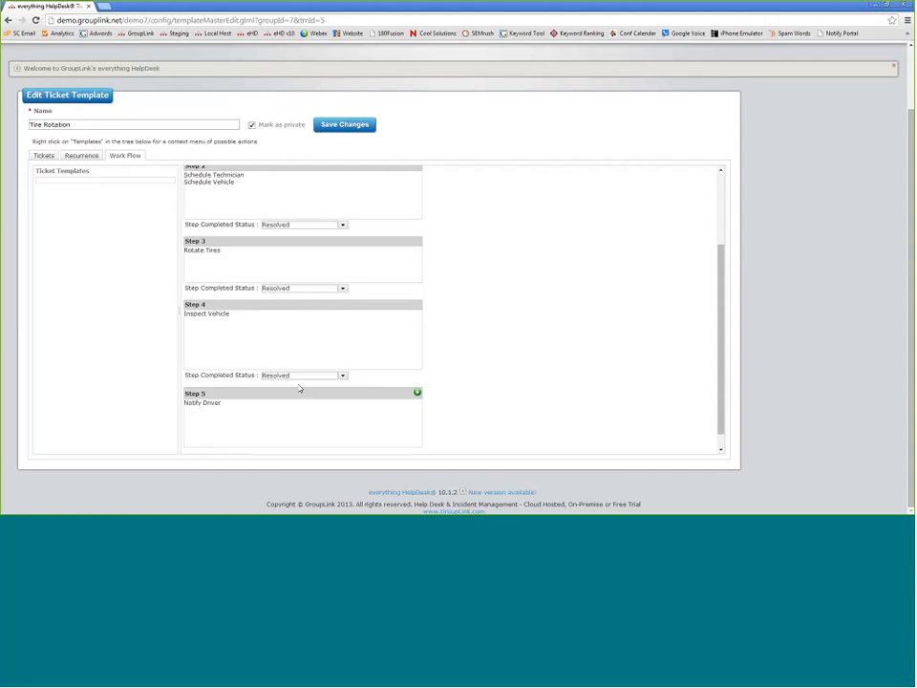
{"action": "scroll", "coordinate": [349, 372], "scroll_direction": "down", "scroll_amount": 2}
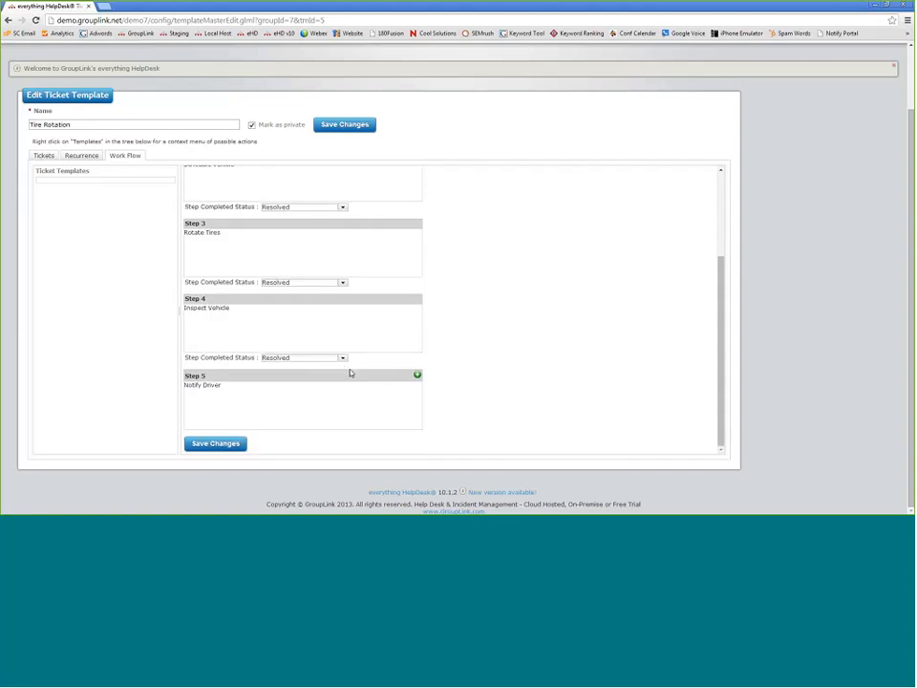
{"action": "scroll", "coordinate": [348, 372], "scroll_direction": "up", "scroll_amount": 5}
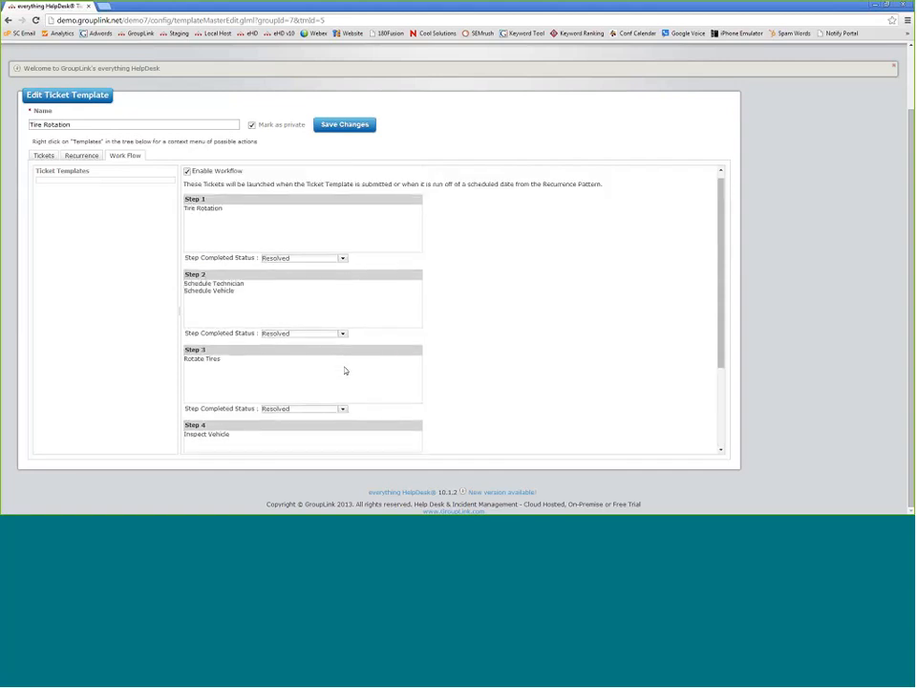
{"action": "scroll", "coordinate": [345, 371], "scroll_direction": "up", "scroll_amount": 3}
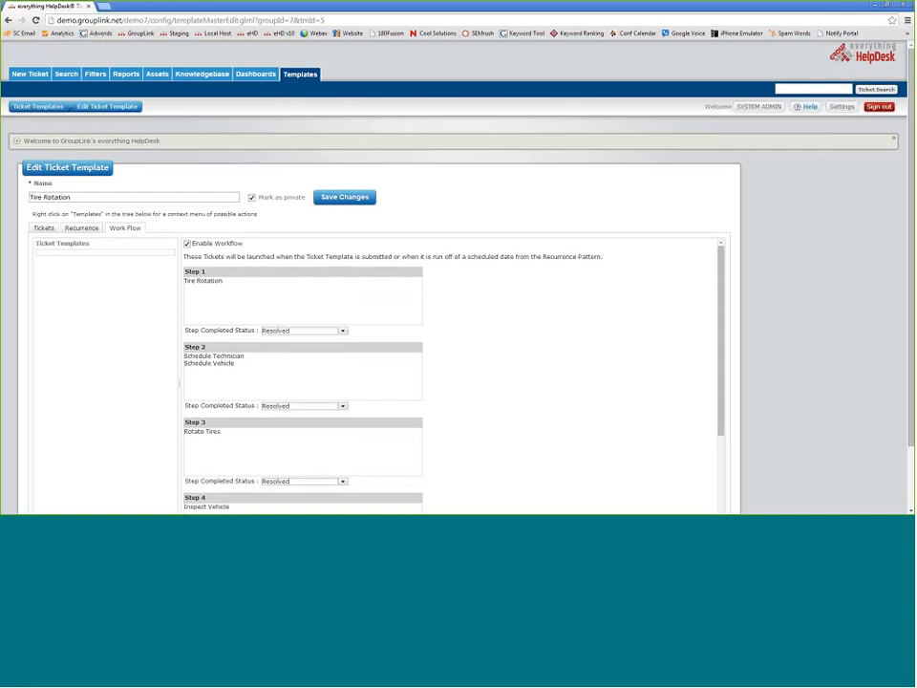
- Look over the Tire Rotation template again, then launch it from the templates list (Launch Id 17)
{"action": "left_click", "coordinate": [38, 106]}
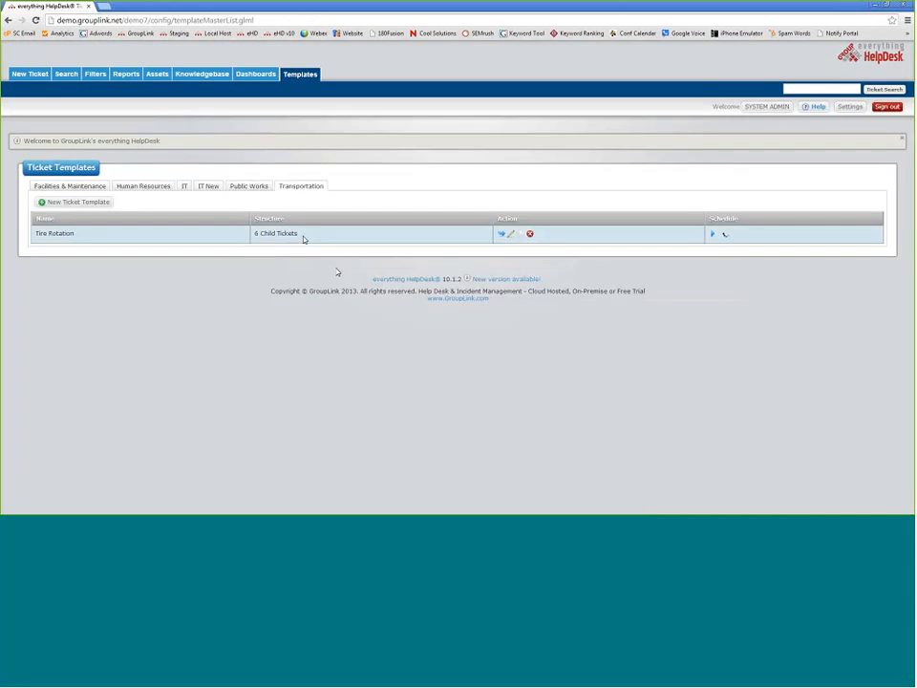
{"action": "left_click", "coordinate": [304, 237]}
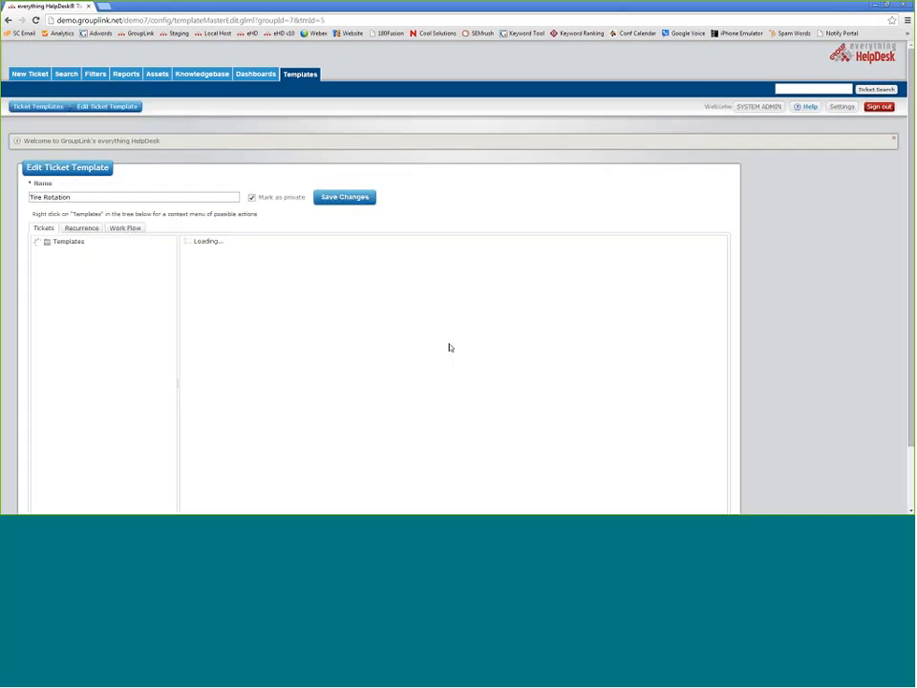
{"action": "scroll", "coordinate": [427, 323], "scroll_direction": "down", "scroll_amount": 2}
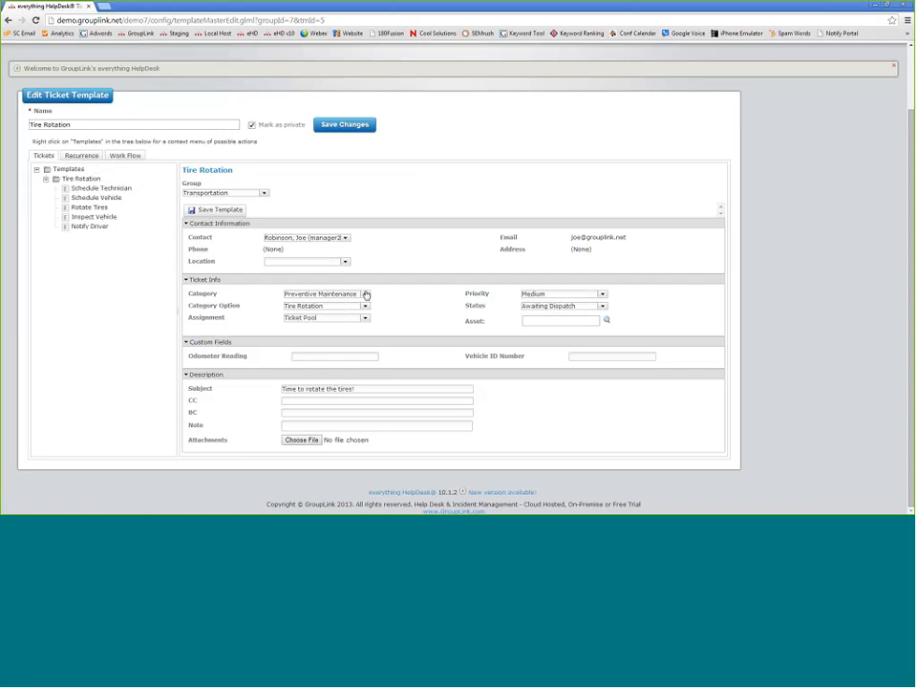
{"action": "scroll", "coordinate": [366, 296], "scroll_direction": "up", "scroll_amount": 1}
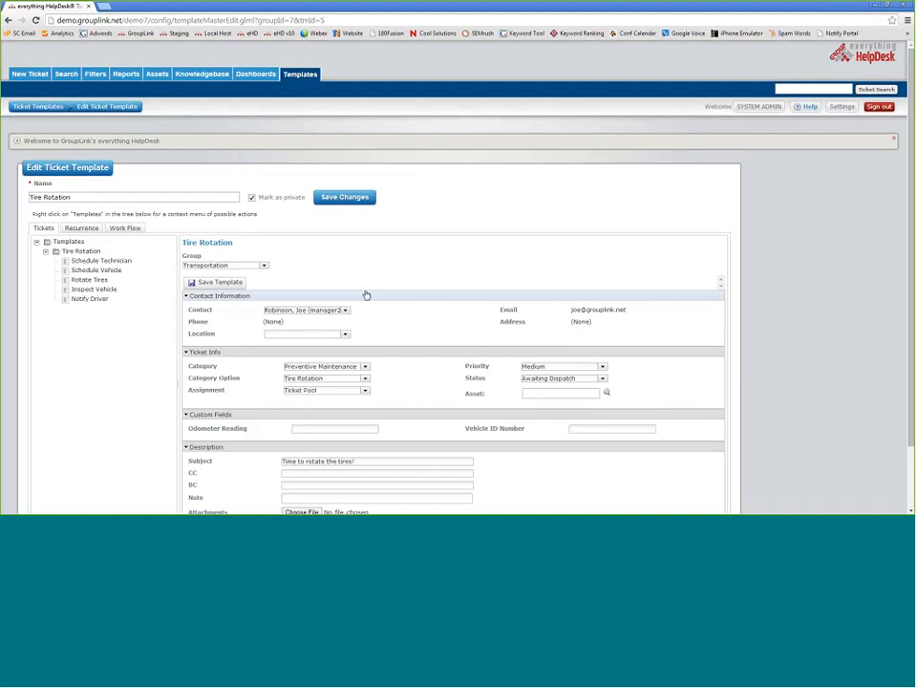
{"action": "left_click", "coordinate": [37, 107]}
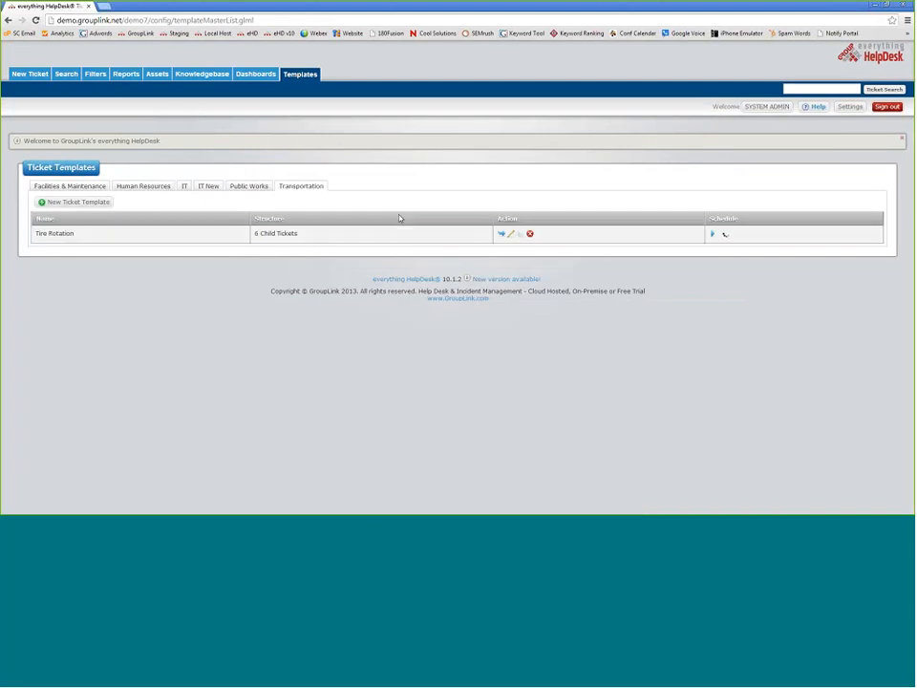
{"action": "left_click", "coordinate": [499, 235]}
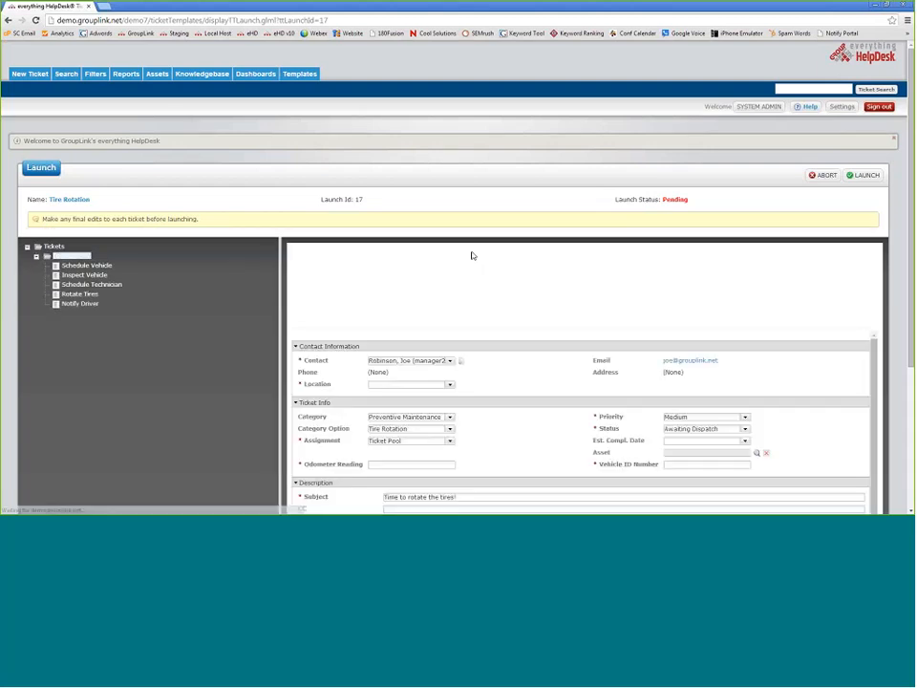
- Attach asset car24680 to the pending Tire Rotation ticket and save the changes
{"action": "scroll", "coordinate": [547, 253], "scroll_direction": "down", "scroll_amount": 3}
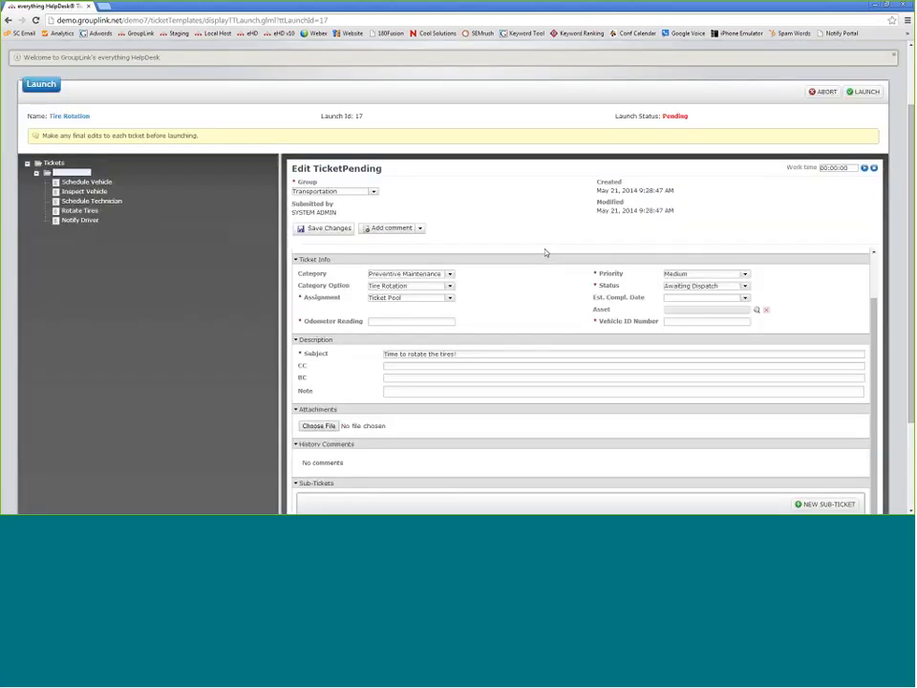
{"action": "left_click", "coordinate": [757, 309]}
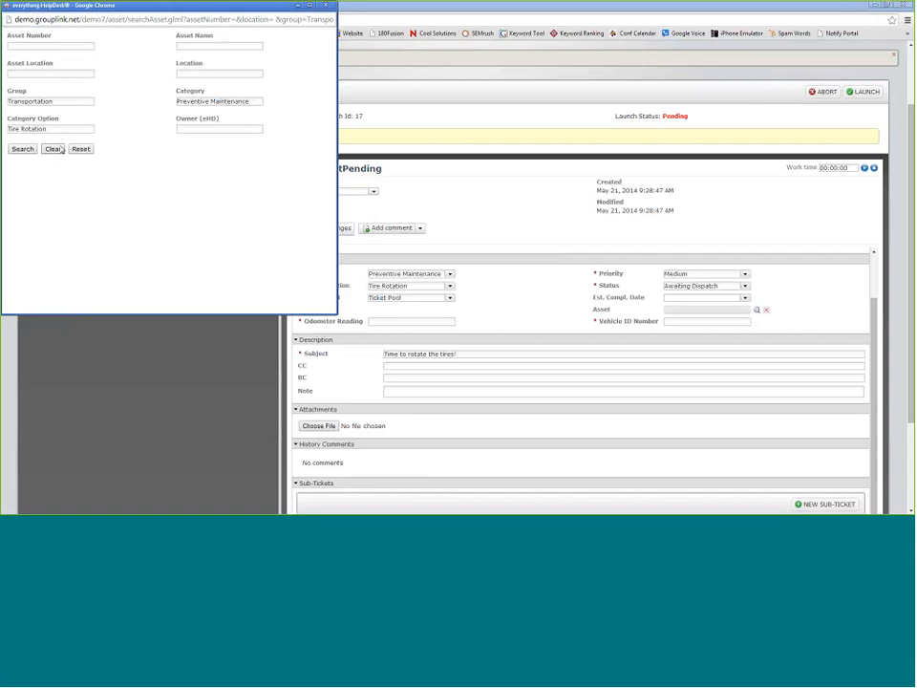
{"action": "left_click", "coordinate": [53, 149]}
{"action": "left_click", "coordinate": [23, 149]}
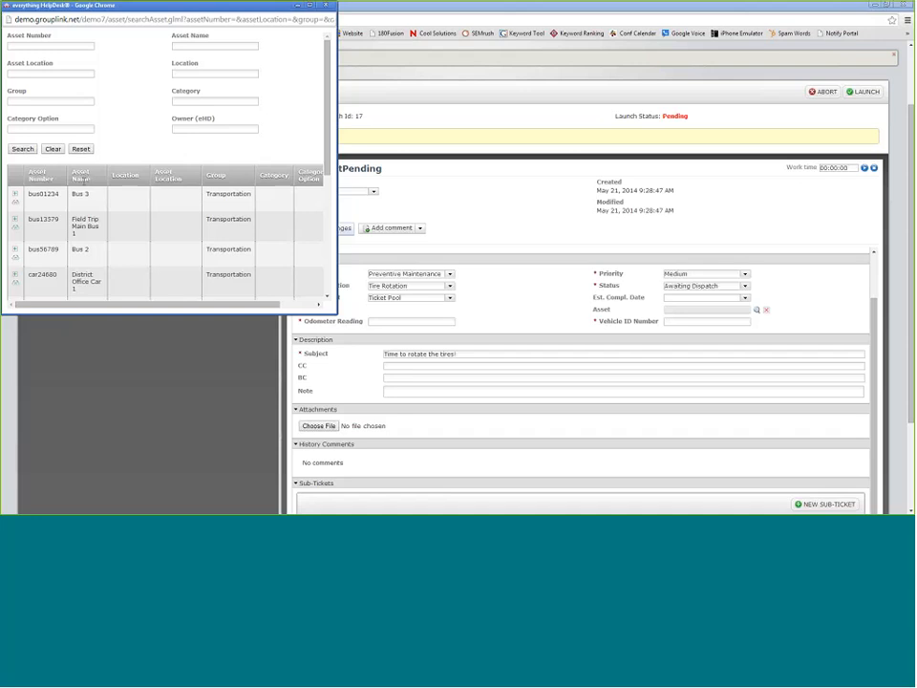
{"action": "left_click", "coordinate": [43, 274]}
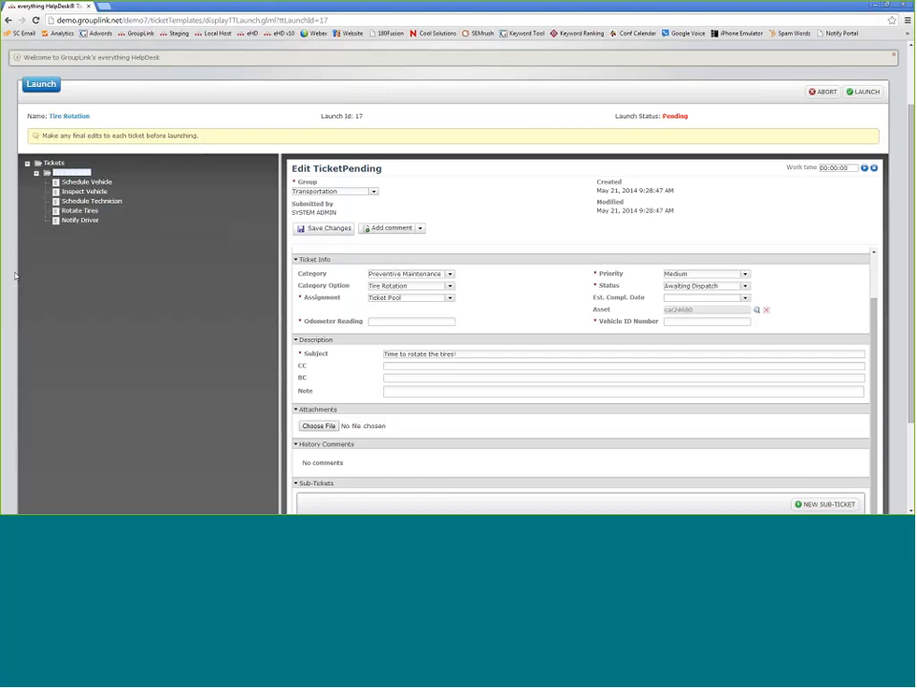
{"action": "left_click", "coordinate": [312, 231]}
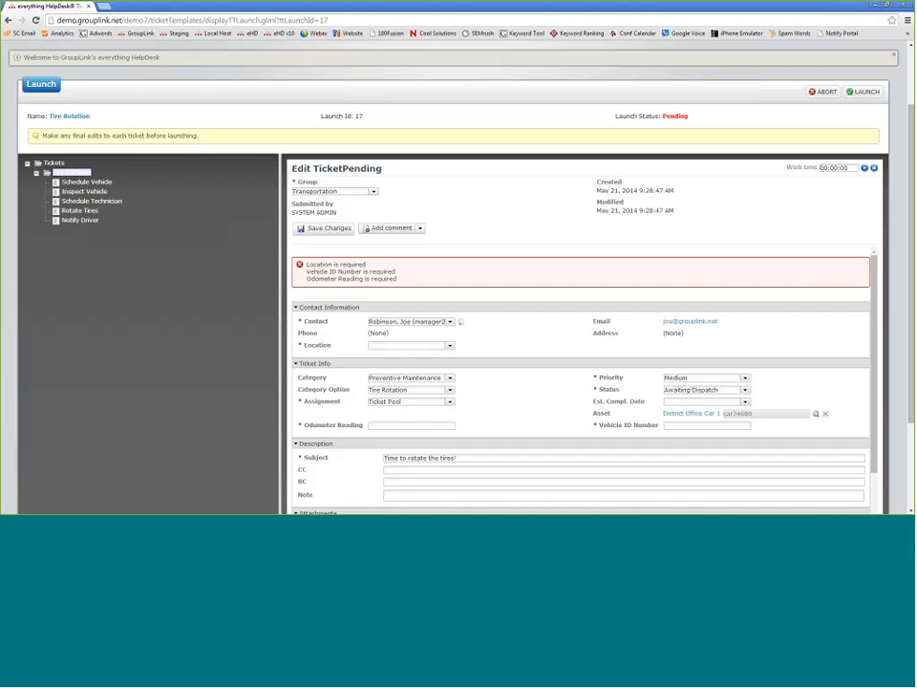
- Inspect the required Location field, then abort the pending Tire Rotation launch and confirm
{"action": "left_click_drag", "start_coordinate": [302, 344], "coordinate": [332, 350]}
{"action": "left_click", "coordinate": [333, 349]}
{"action": "scroll", "coordinate": [774, 167], "scroll_direction": "up", "scroll_amount": 2}
{"action": "left_click", "coordinate": [822, 175]}
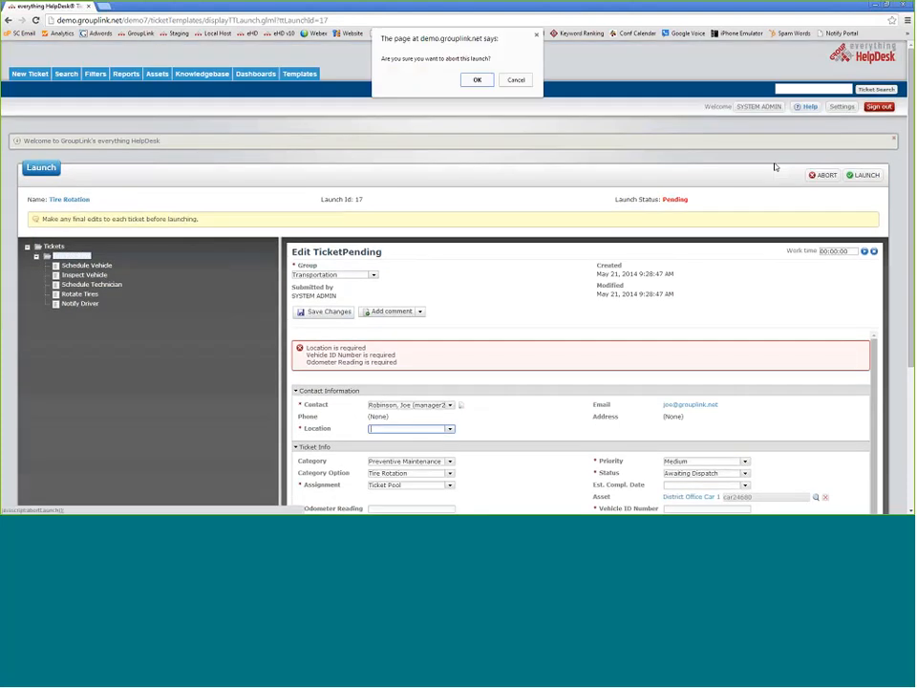
{"action": "left_click", "coordinate": [481, 83]}
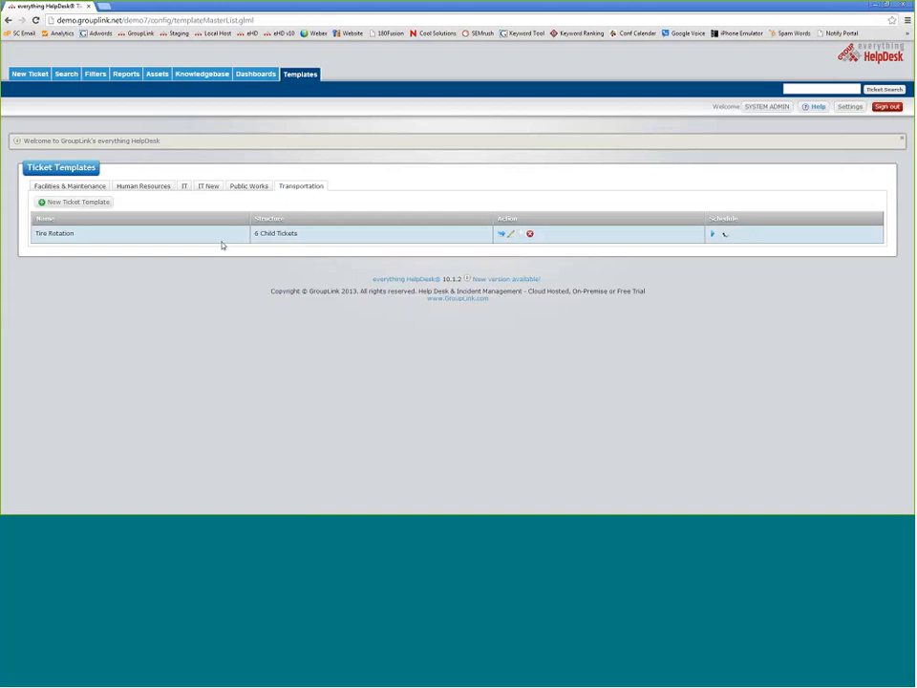
- Filter tickets by Created Date = This Week and show the matching tickets
{"action": "left_click", "coordinate": [67, 76]}
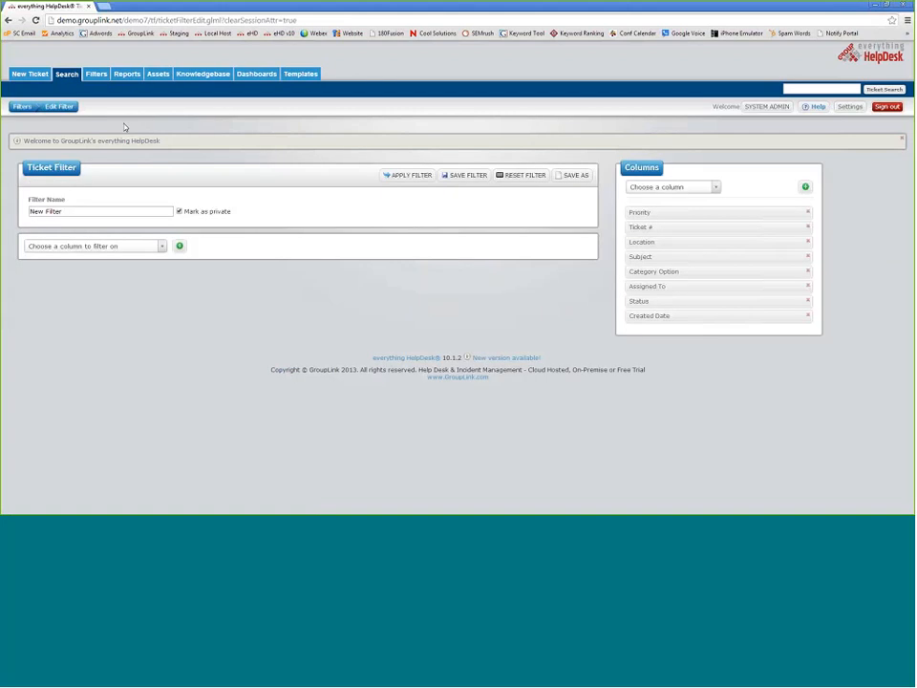
{"action": "left_click", "coordinate": [96, 246]}
{"action": "left_click", "coordinate": [73, 346]}
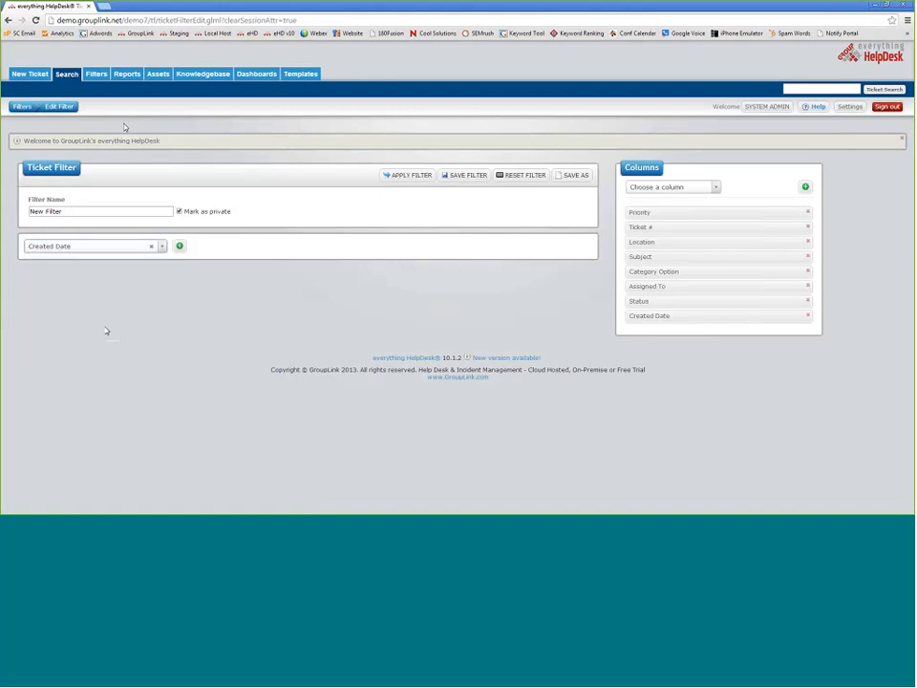
{"action": "left_click", "coordinate": [180, 247]}
{"action": "left_click", "coordinate": [550, 275]}
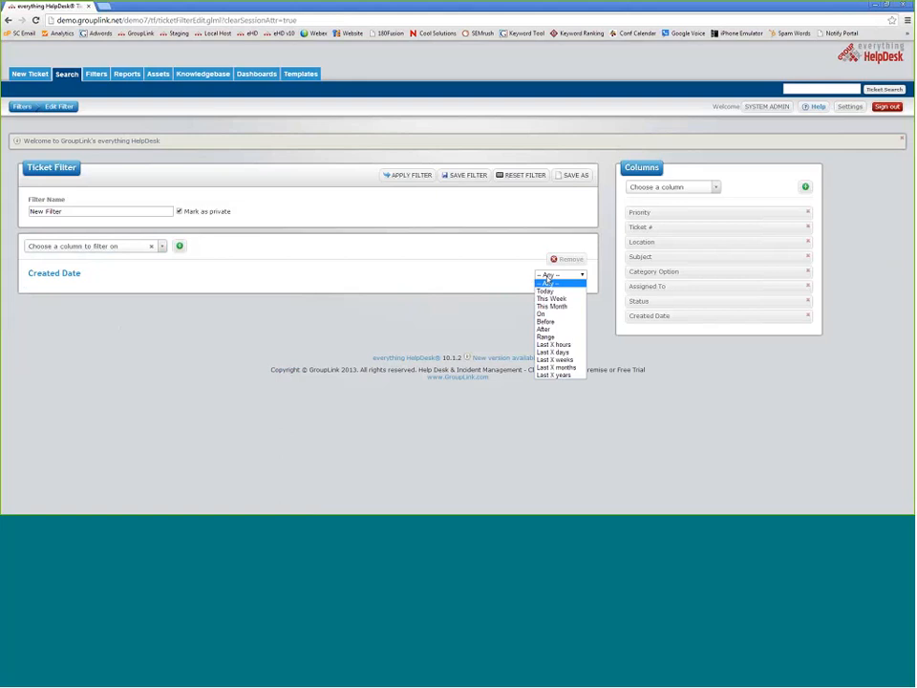
{"action": "left_click", "coordinate": [553, 299]}
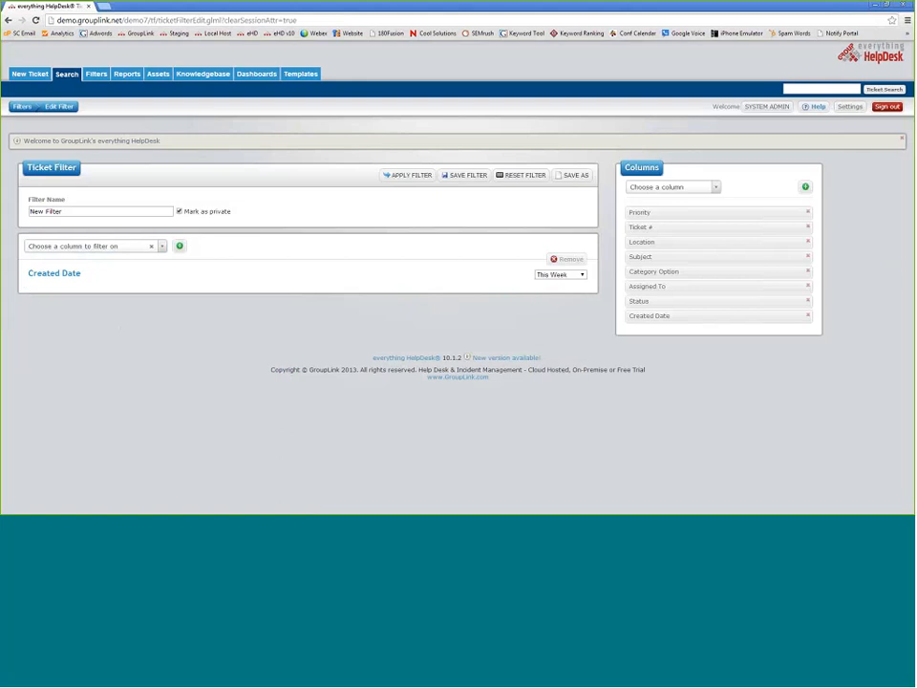
{"action": "left_click", "coordinate": [407, 175]}
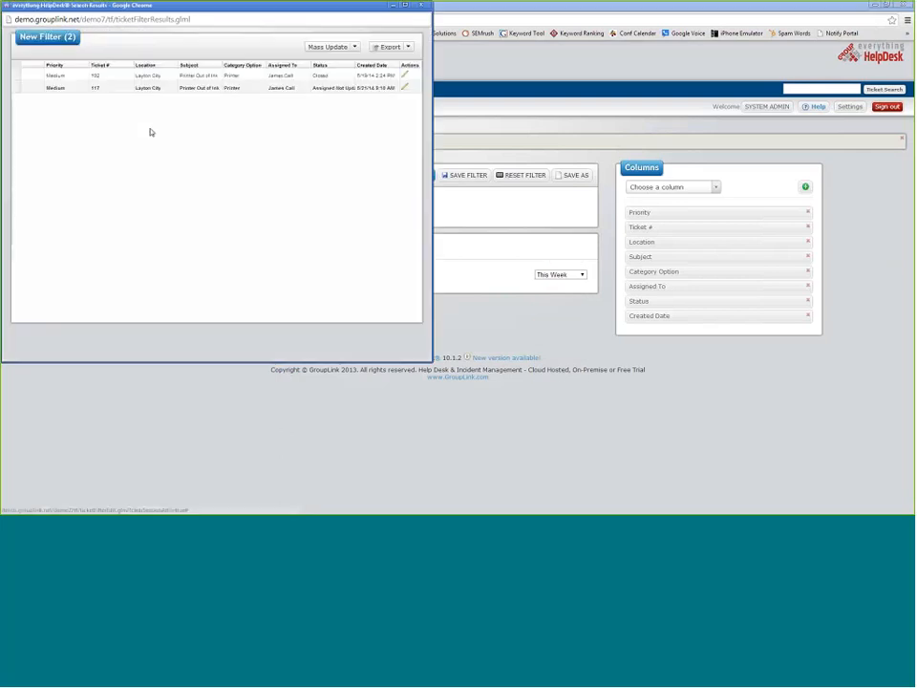
- Link asset P186158 to ticket 117, then close the ticket and search results windows
{"action": "left_click", "coordinate": [158, 89]}
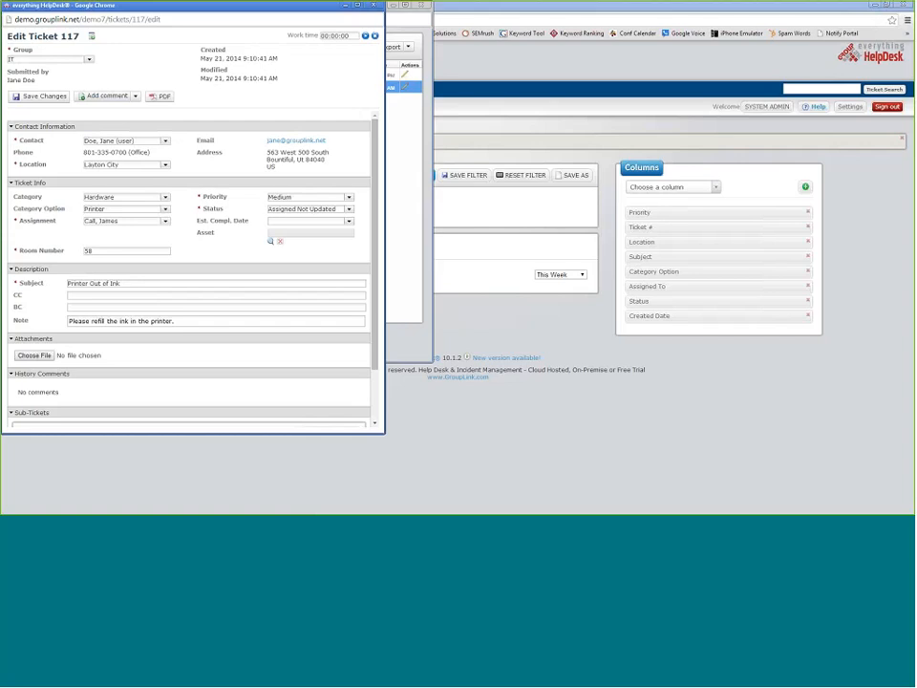
{"action": "left_click", "coordinate": [270, 241]}
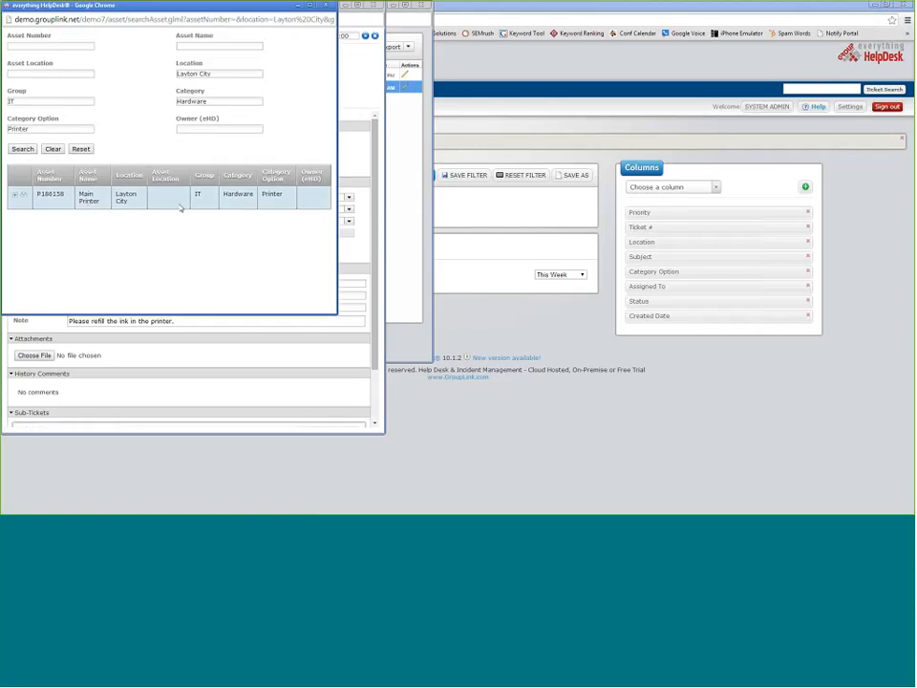
{"action": "left_click", "coordinate": [16, 196]}
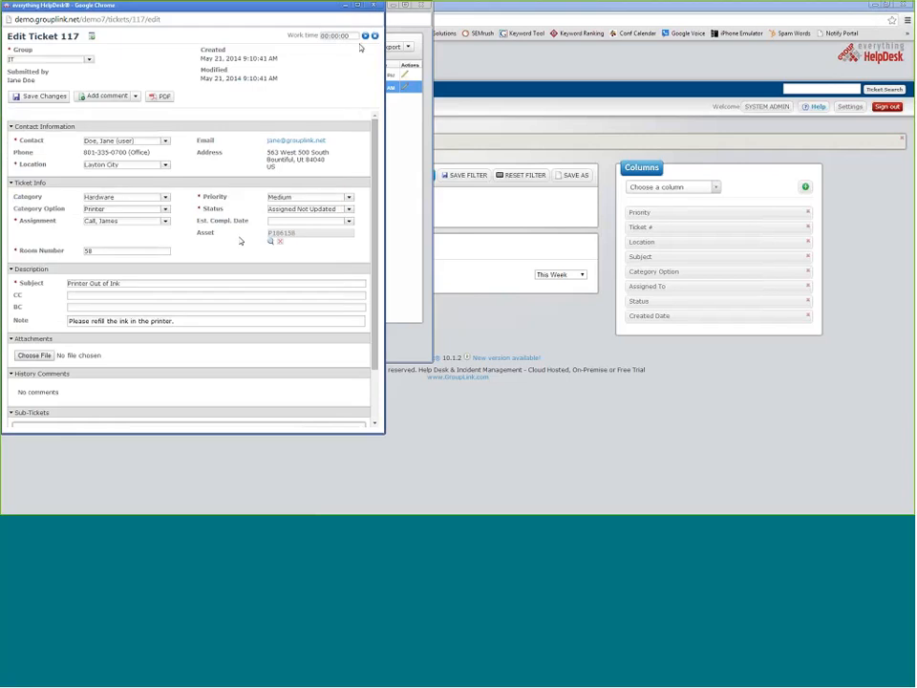
{"action": "left_click", "coordinate": [374, 6]}
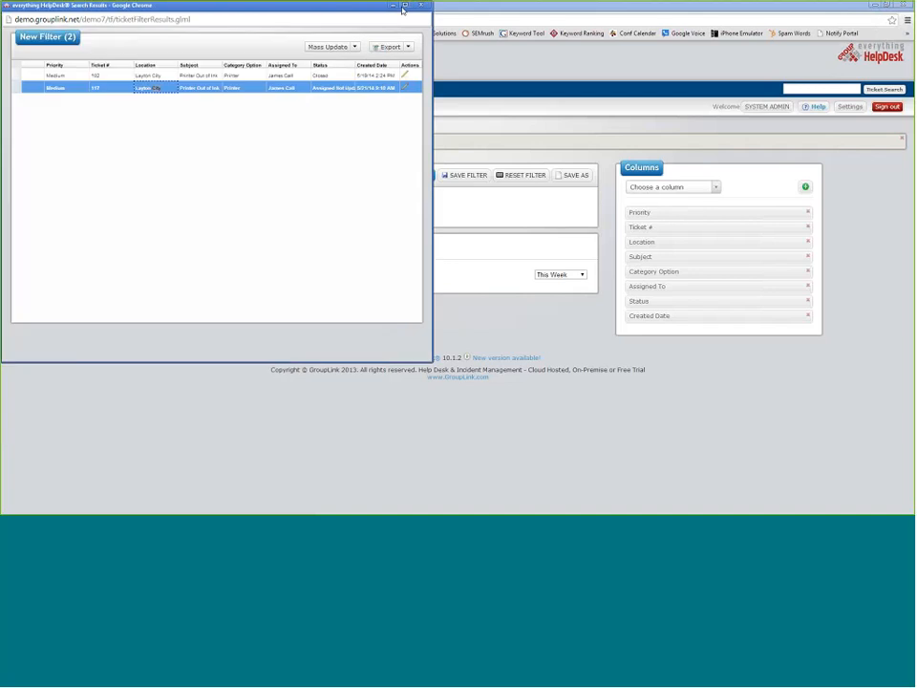
{"action": "left_click_drag", "start_coordinate": [333, 10], "coordinate": [347, 65]}
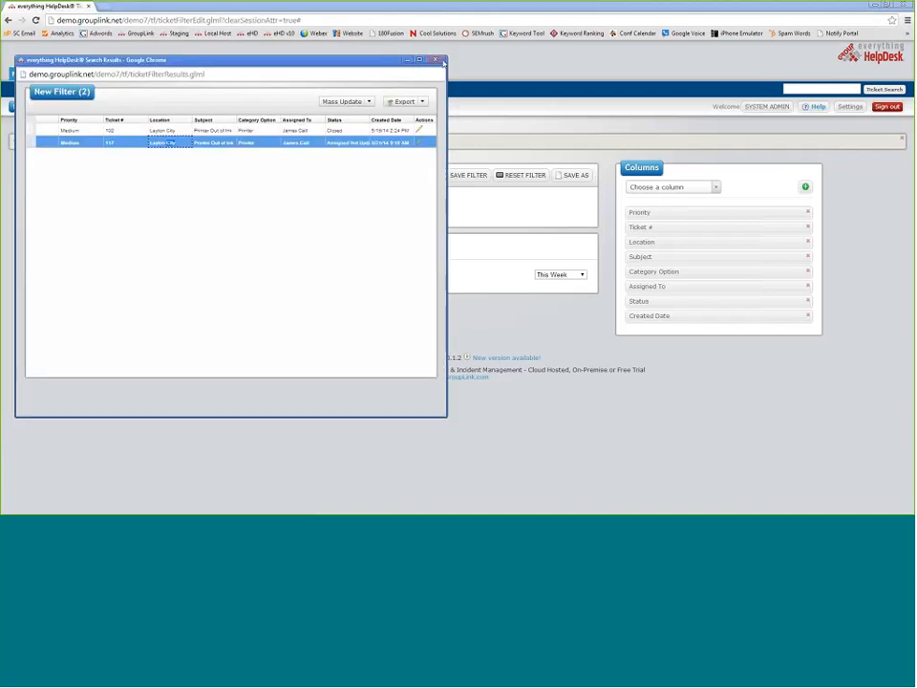
{"action": "left_click", "coordinate": [437, 60]}
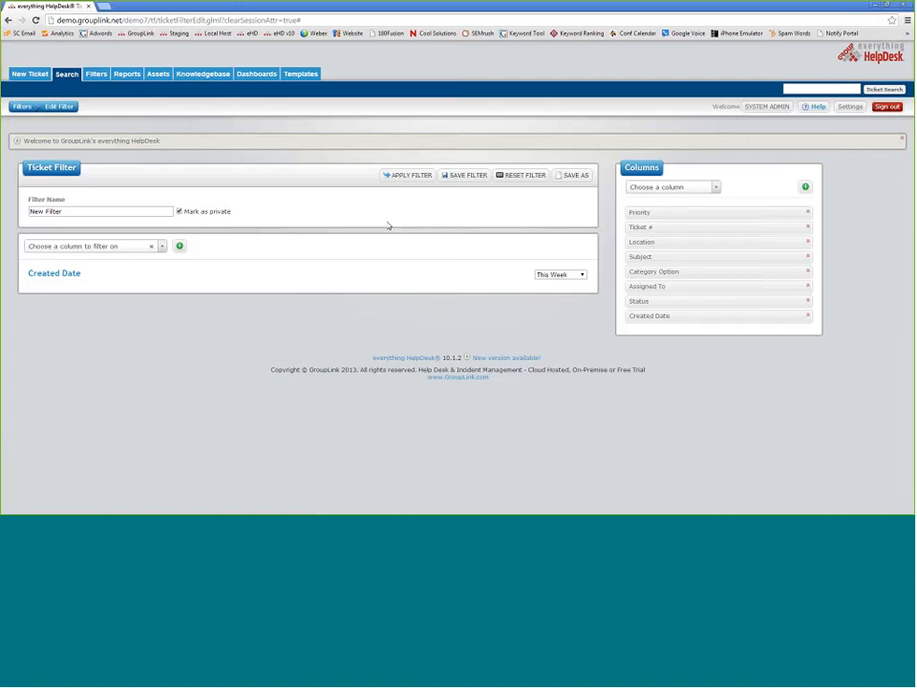
{"action": "left_click", "coordinate": [300, 74]}
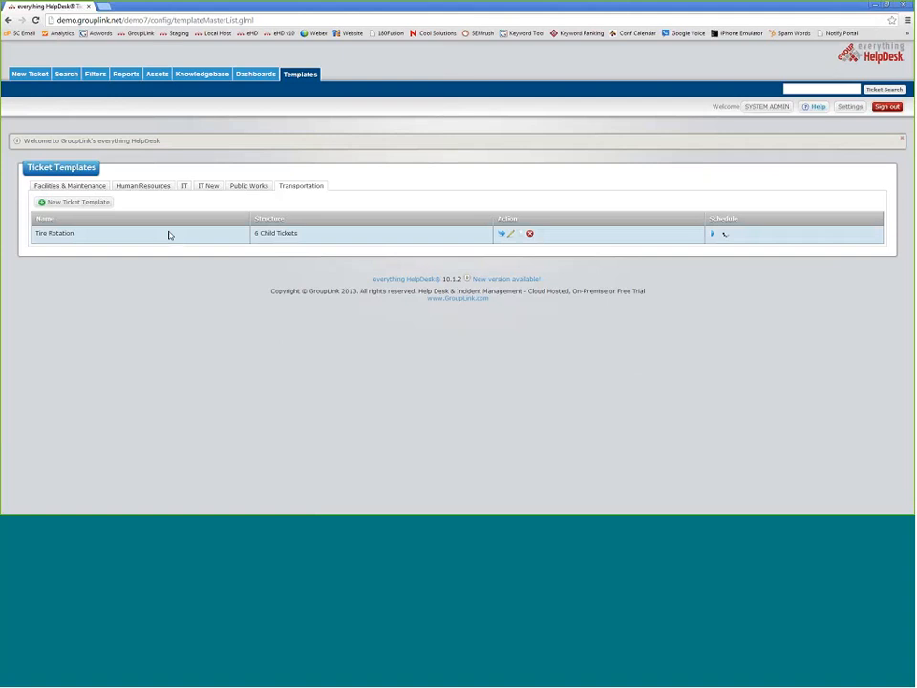
- Scroll through the Tire Rotation template, then bring up the List Assets page of 13 assets
{"action": "left_click", "coordinate": [519, 238]}
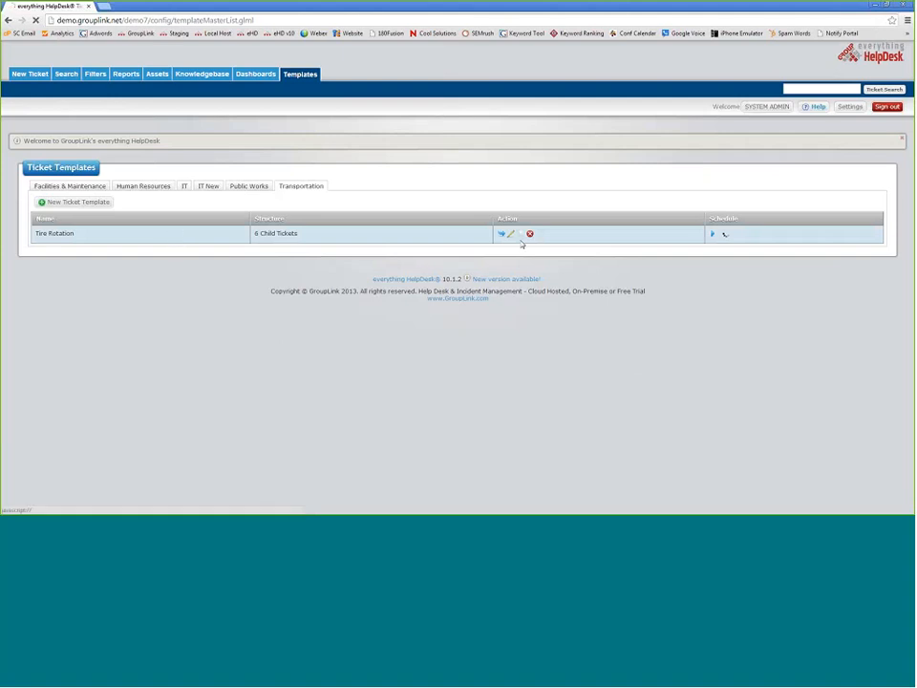
{"action": "scroll", "coordinate": [310, 179], "scroll_direction": "down", "scroll_amount": 2}
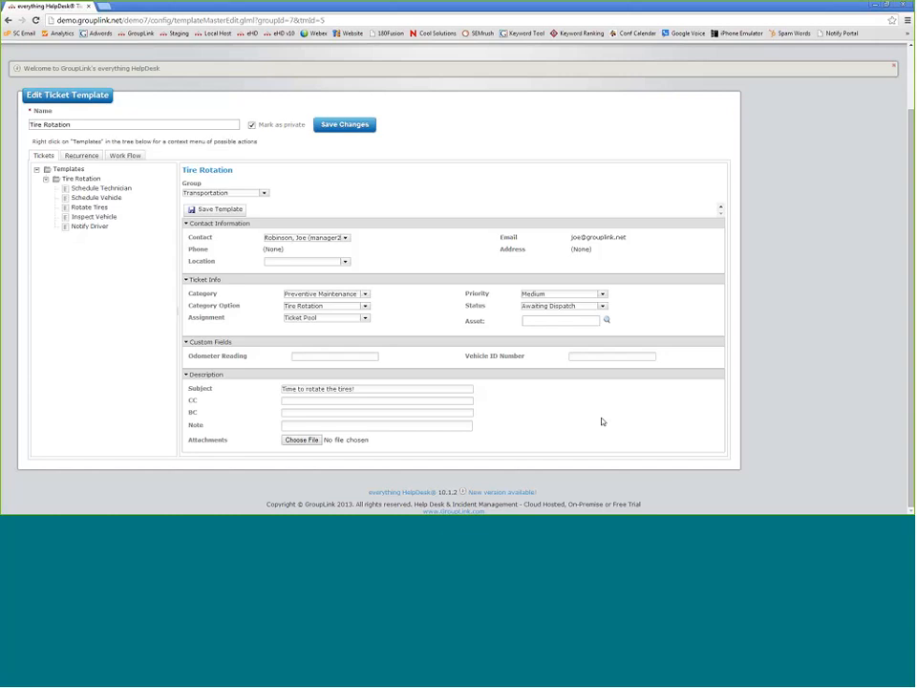
{"action": "scroll", "coordinate": [421, 277], "scroll_direction": "up", "scroll_amount": 2}
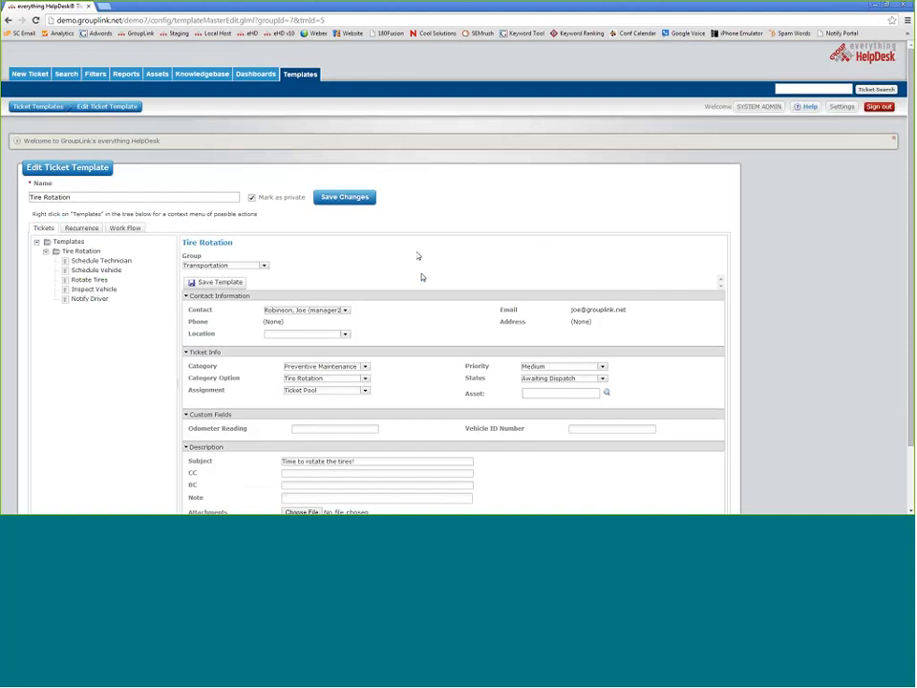
{"action": "left_click", "coordinate": [155, 75]}
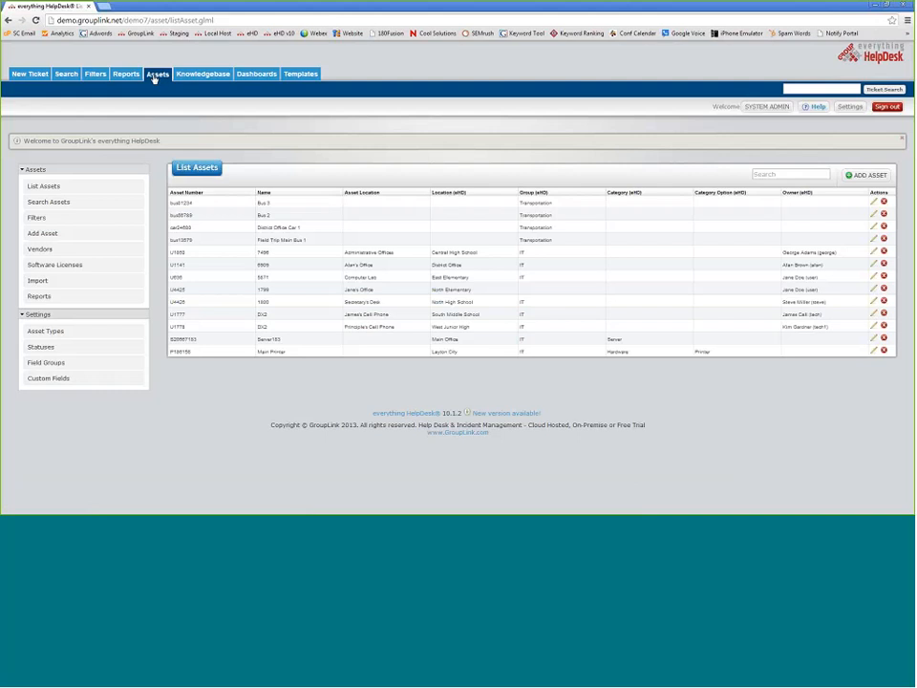
- Build a new ticket filter for Created Date = This Week and apply it
{"action": "left_click", "coordinate": [91, 74]}
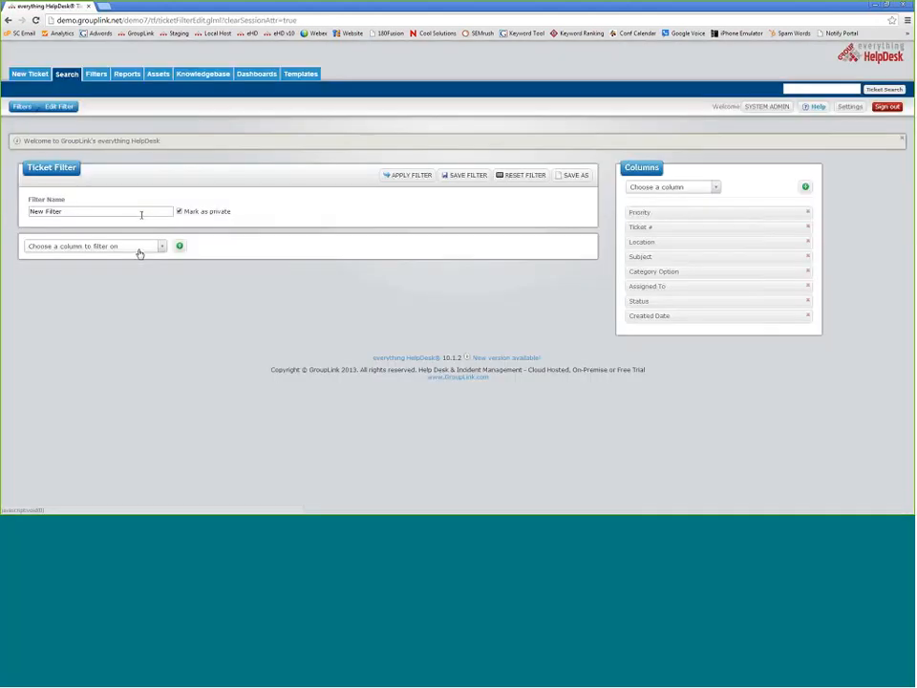
{"action": "left_click", "coordinate": [140, 250]}
{"action": "left_click", "coordinate": [61, 344]}
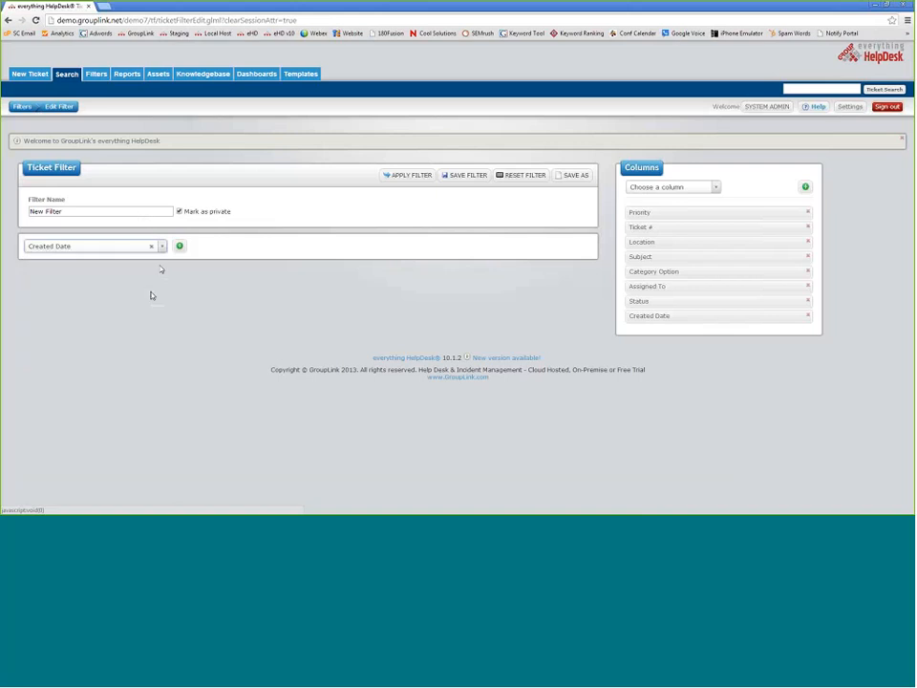
{"action": "left_click", "coordinate": [559, 275]}
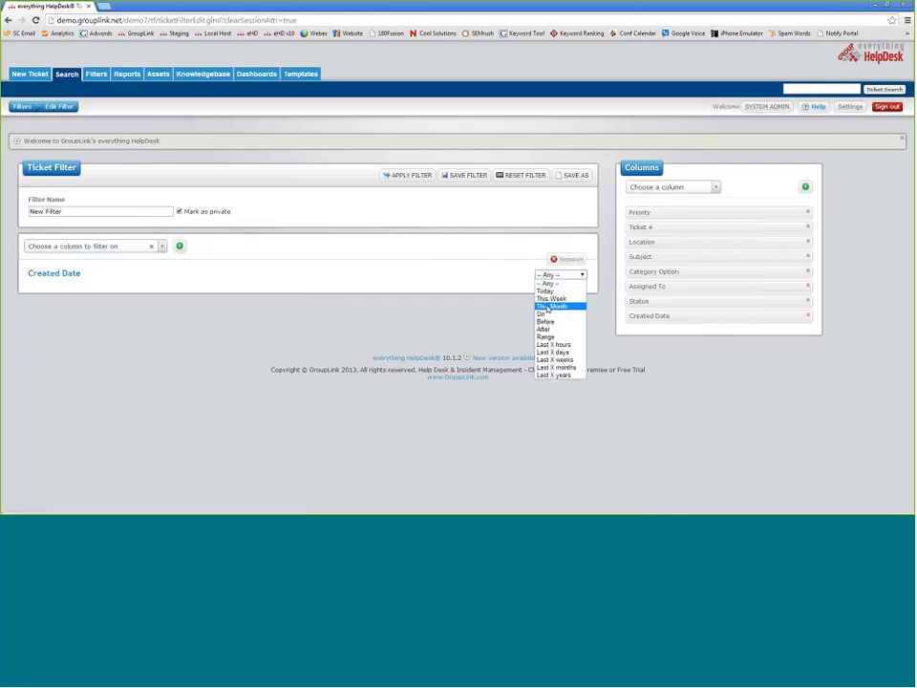
{"action": "left_click", "coordinate": [549, 291]}
{"action": "left_click", "coordinate": [411, 175]}
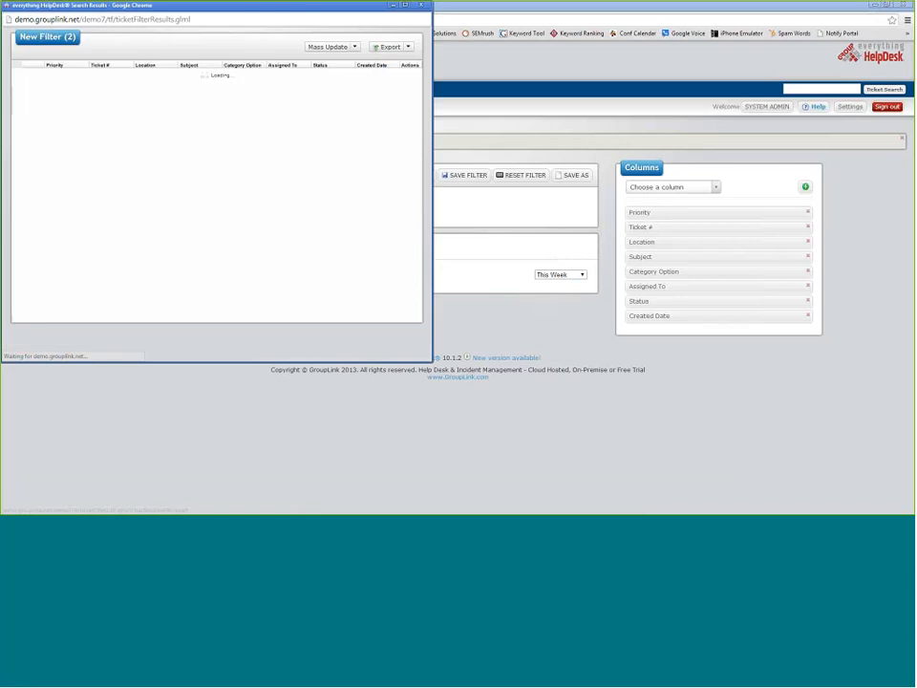
- Open ticket 117 and link it to the Main Printer asset P186158
{"action": "left_click", "coordinate": [80, 91]}
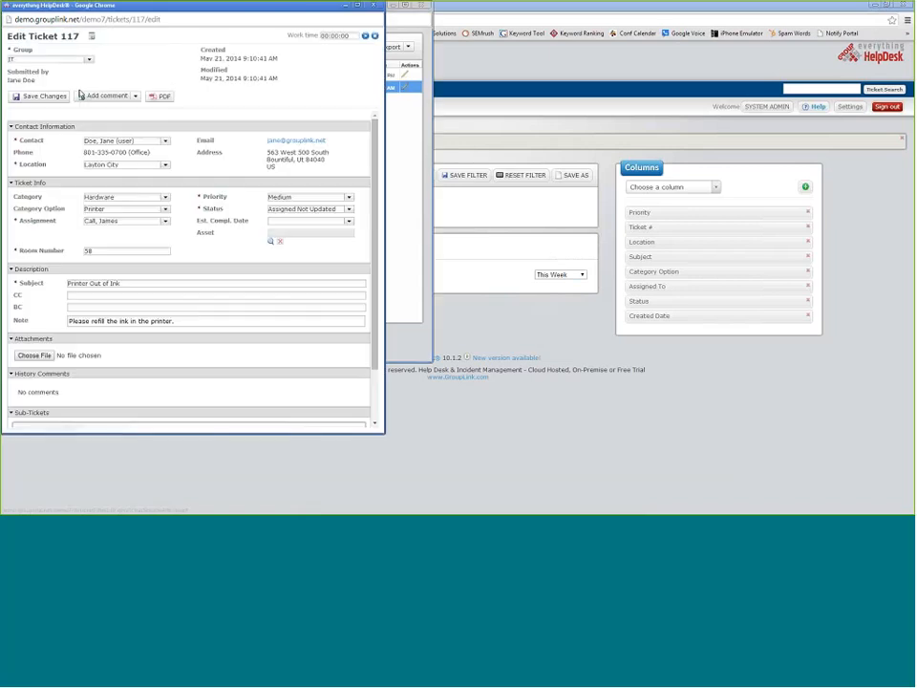
{"action": "left_click", "coordinate": [270, 241]}
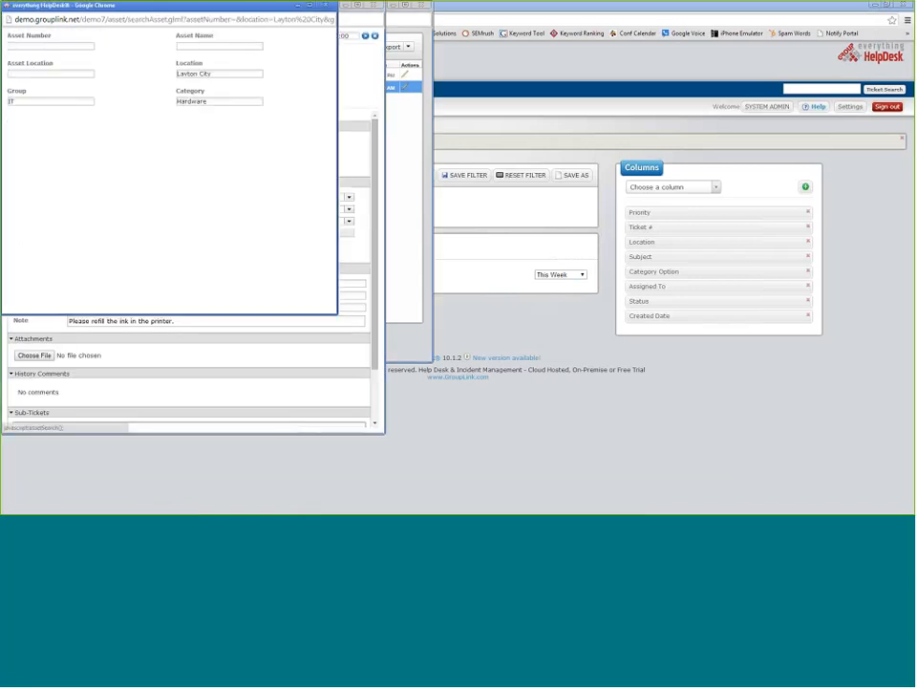
{"action": "left_click", "coordinate": [15, 198]}
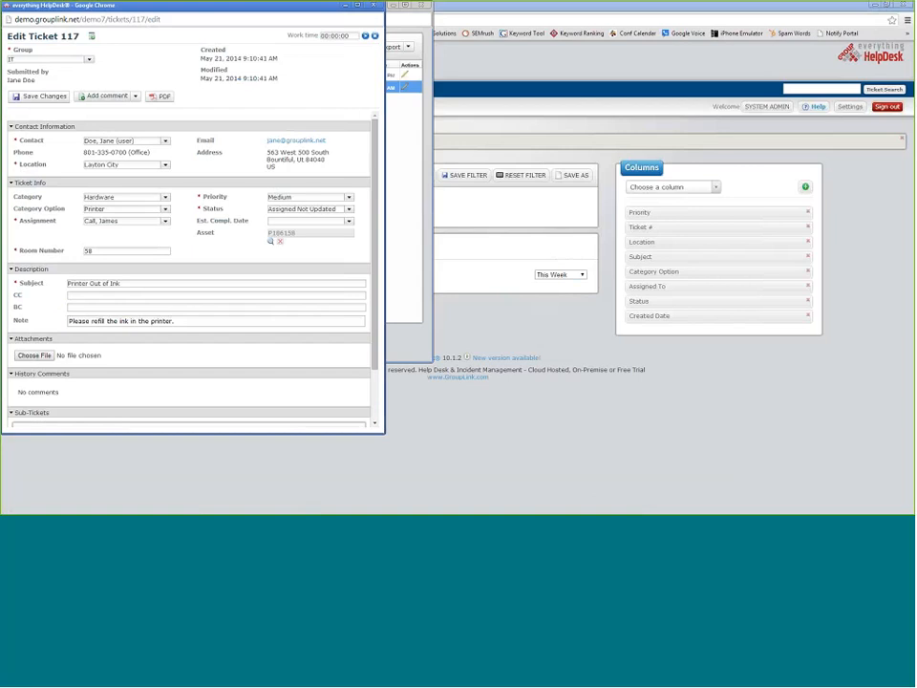
- Discard a started comment, reopen ticket 117 to verify its asset, then close both popups
{"action": "left_click", "coordinate": [46, 97]}
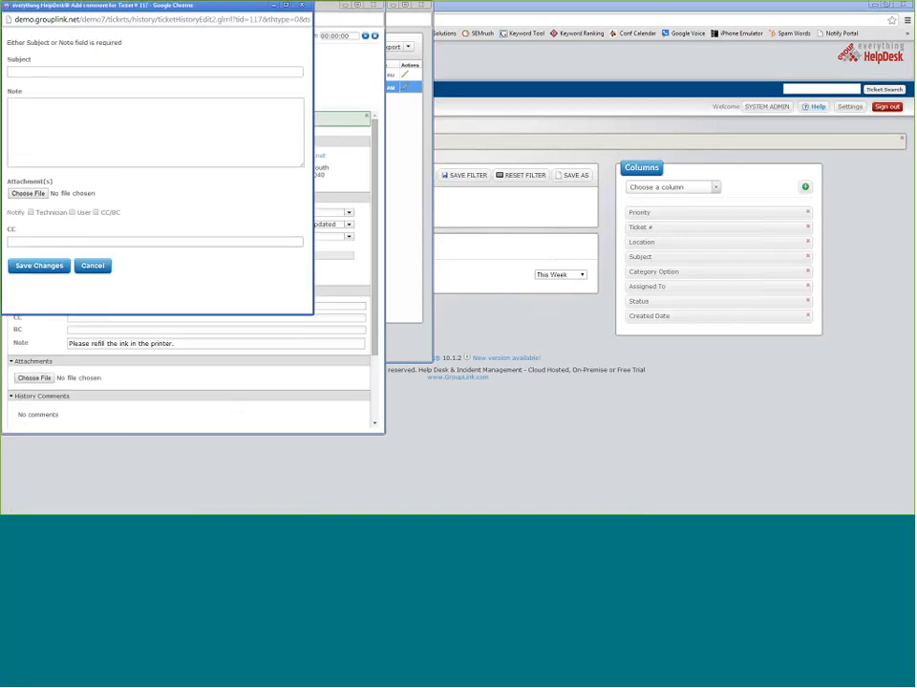
{"action": "left_click", "coordinate": [91, 269]}
{"action": "left_click", "coordinate": [372, 5]}
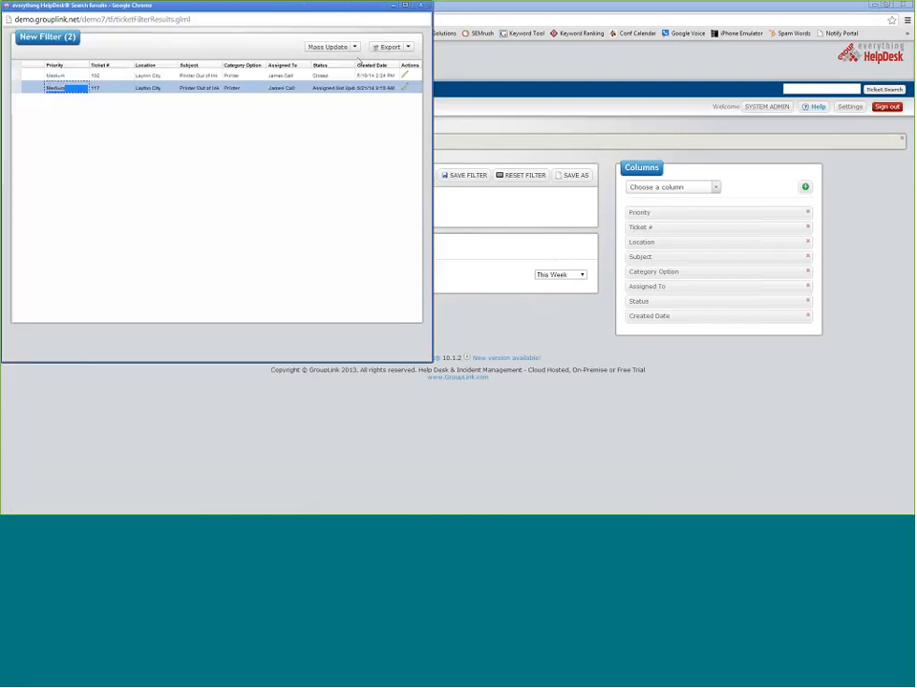
{"action": "double_click", "coordinate": [328, 89]}
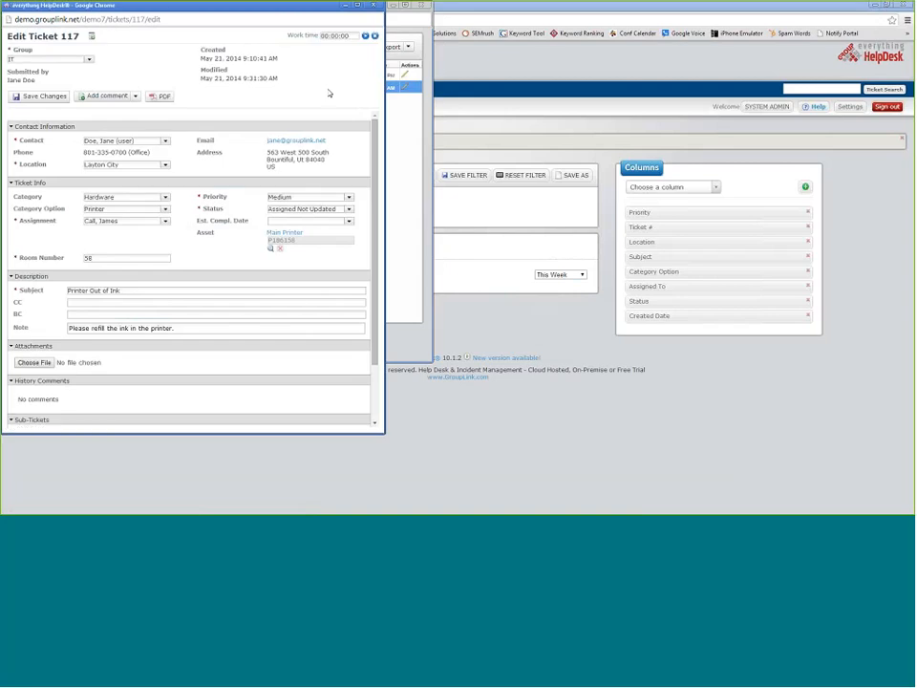
{"action": "left_click", "coordinate": [373, 5]}
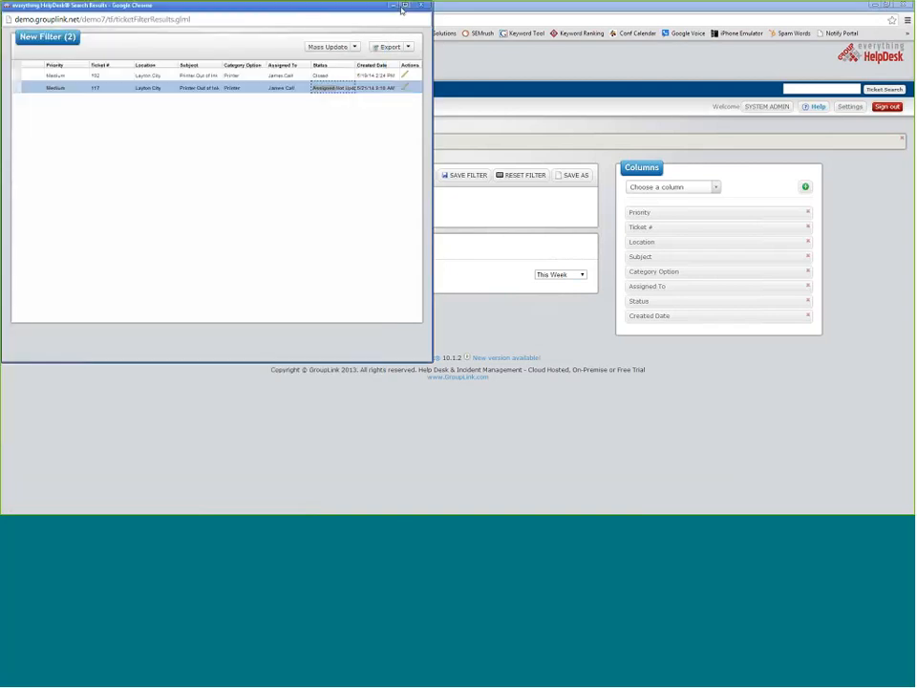
{"action": "left_click_drag", "start_coordinate": [358, 9], "coordinate": [371, 63]}
{"action": "left_click", "coordinate": [435, 61]}
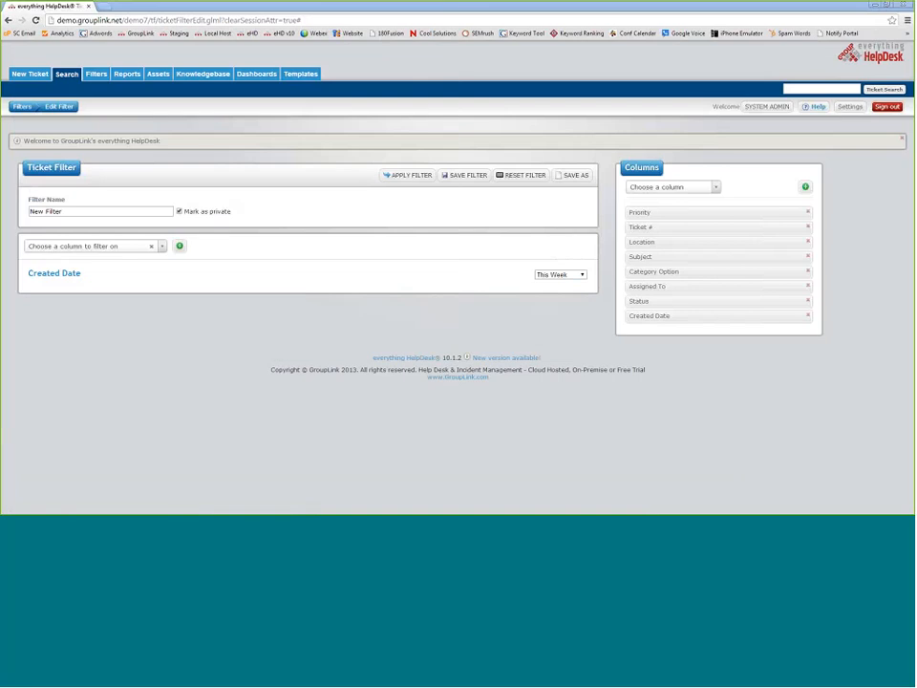
- Open the Main Printer asset's Associated Tickets, showing ticket 117 'Printer Out of Ink'
{"action": "left_click", "coordinate": [158, 75]}
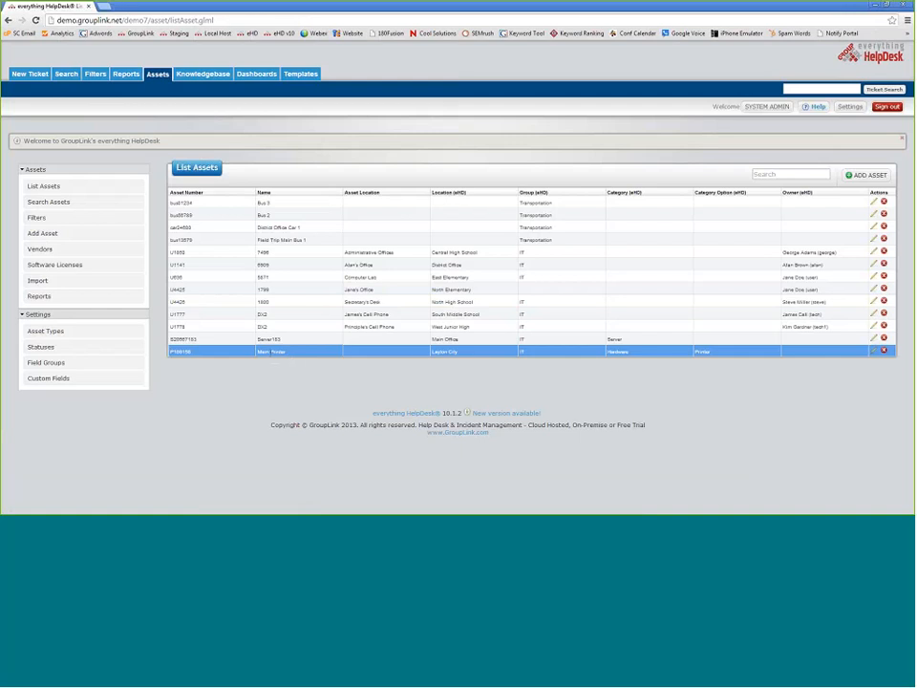
{"action": "left_click_drag", "start_coordinate": [288, 351], "coordinate": [172, 351]}
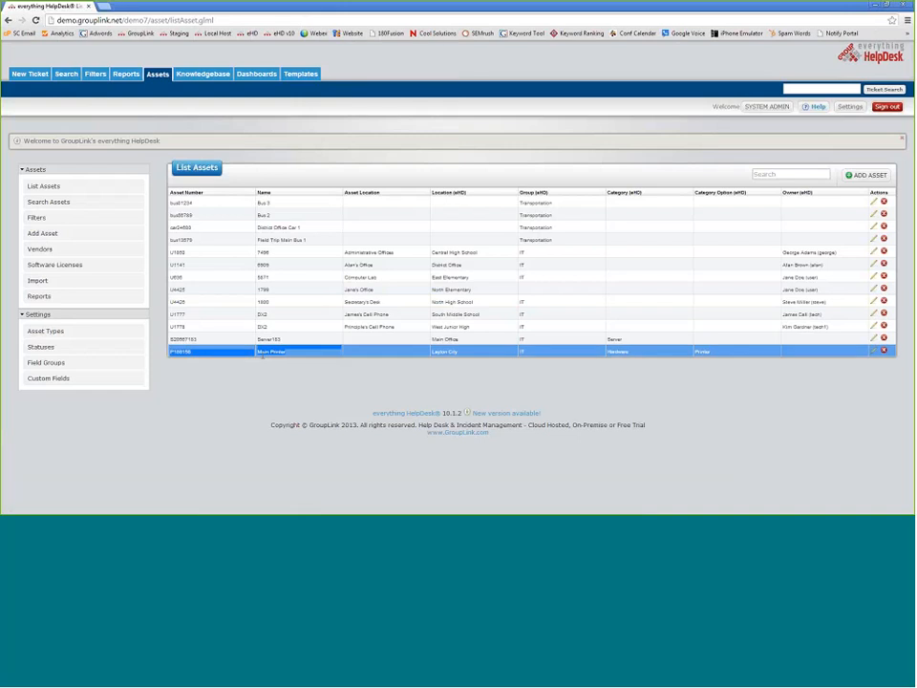
{"action": "left_click", "coordinate": [286, 353]}
{"action": "left_click", "coordinate": [314, 203]}
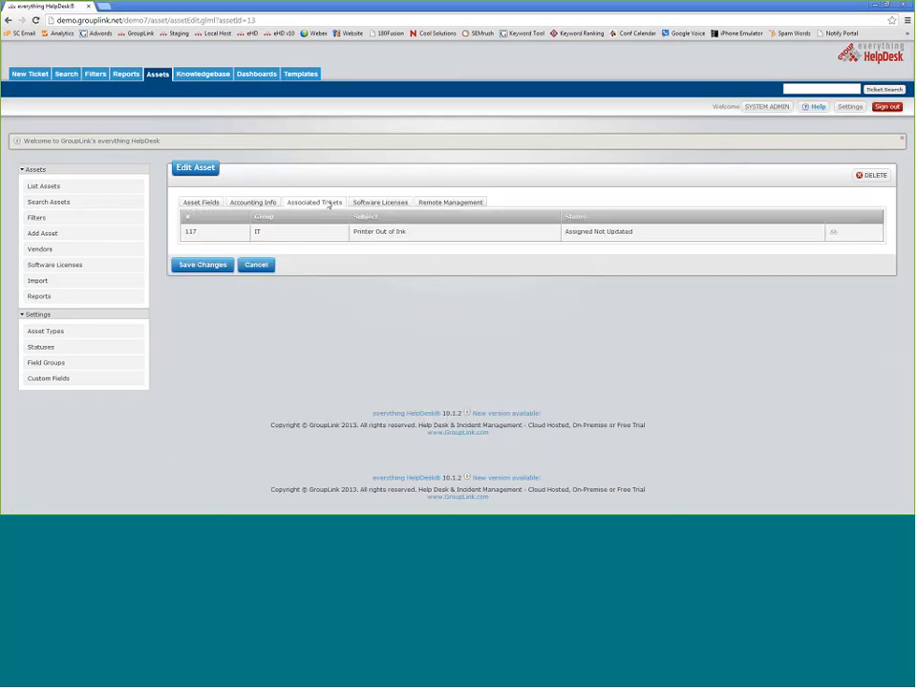
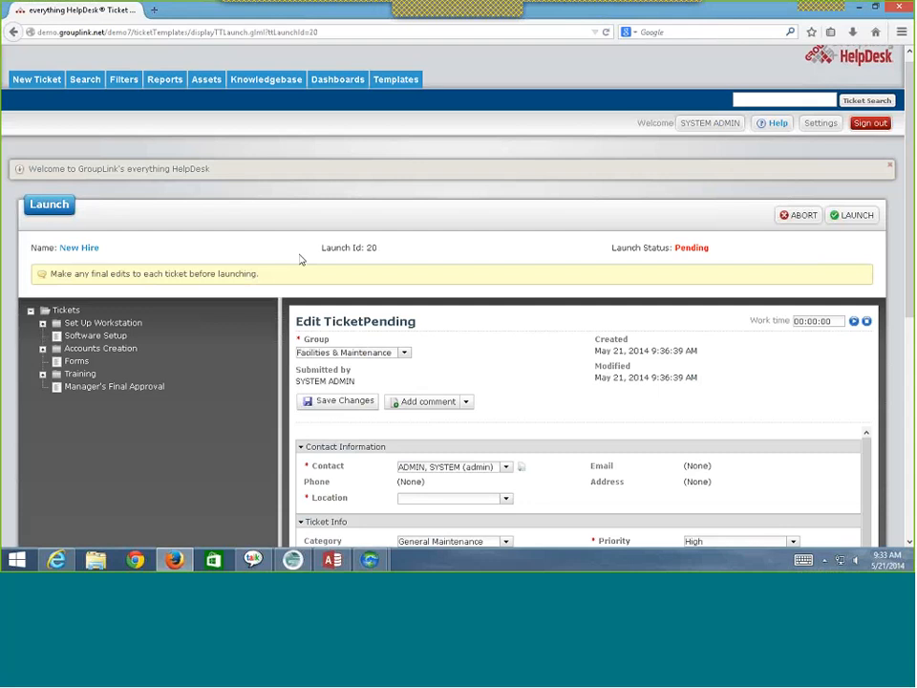
- Set the ticket's Location to Layton City, then clear it back to blank
{"action": "scroll", "coordinate": [299, 259], "scroll_direction": "down", "scroll_amount": 3}
{"action": "scroll", "coordinate": [391, 302], "scroll_direction": "down", "scroll_amount": 1}
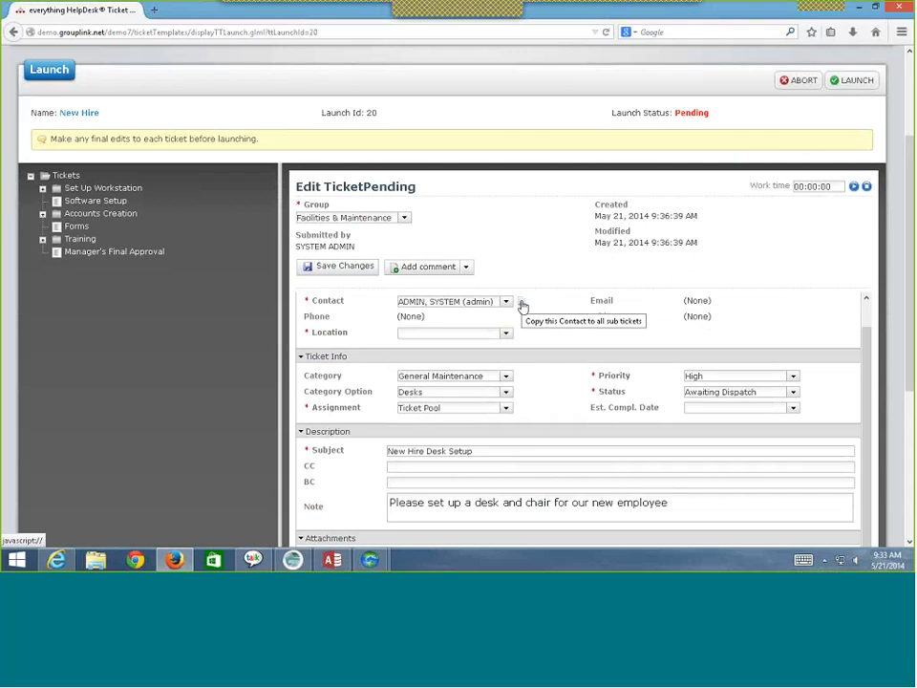
{"action": "scroll", "coordinate": [521, 306], "scroll_direction": "down", "scroll_amount": 3}
{"action": "scroll", "coordinate": [514, 339], "scroll_direction": "up", "scroll_amount": 3}
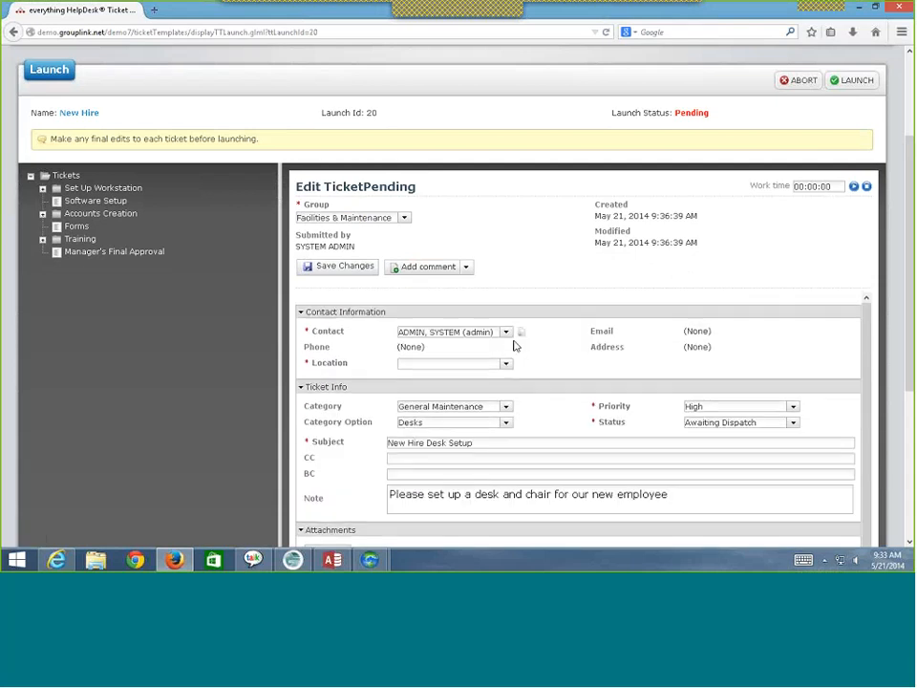
{"action": "scroll", "coordinate": [513, 352], "scroll_direction": "up", "scroll_amount": 2}
{"action": "scroll", "coordinate": [506, 363], "scroll_direction": "down", "scroll_amount": 3}
{"action": "scroll", "coordinate": [535, 336], "scroll_direction": "up", "scroll_amount": 1}
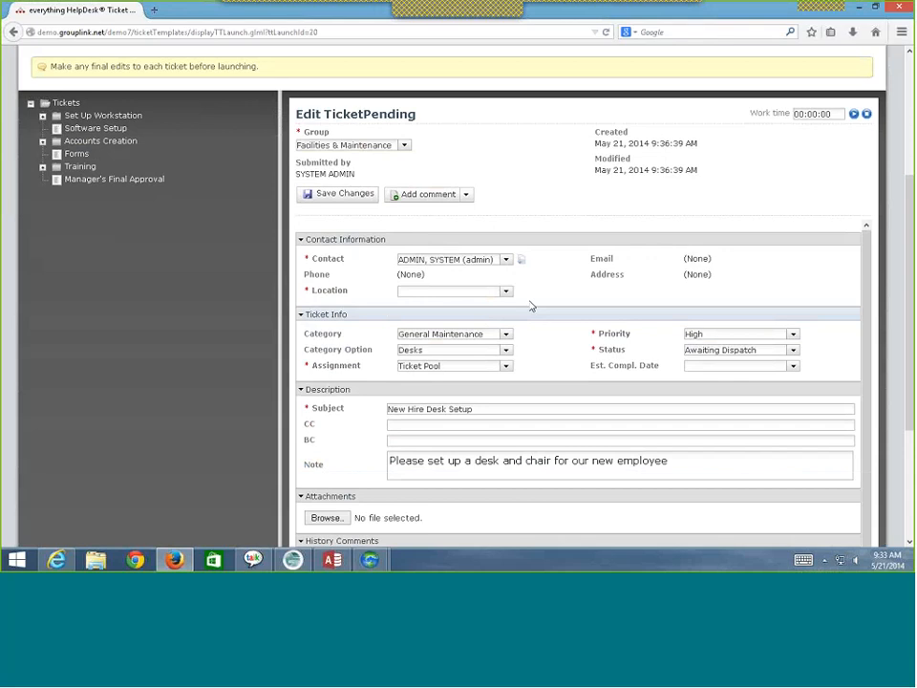
{"action": "left_click", "coordinate": [498, 296]}
{"action": "left_click", "coordinate": [489, 325]}
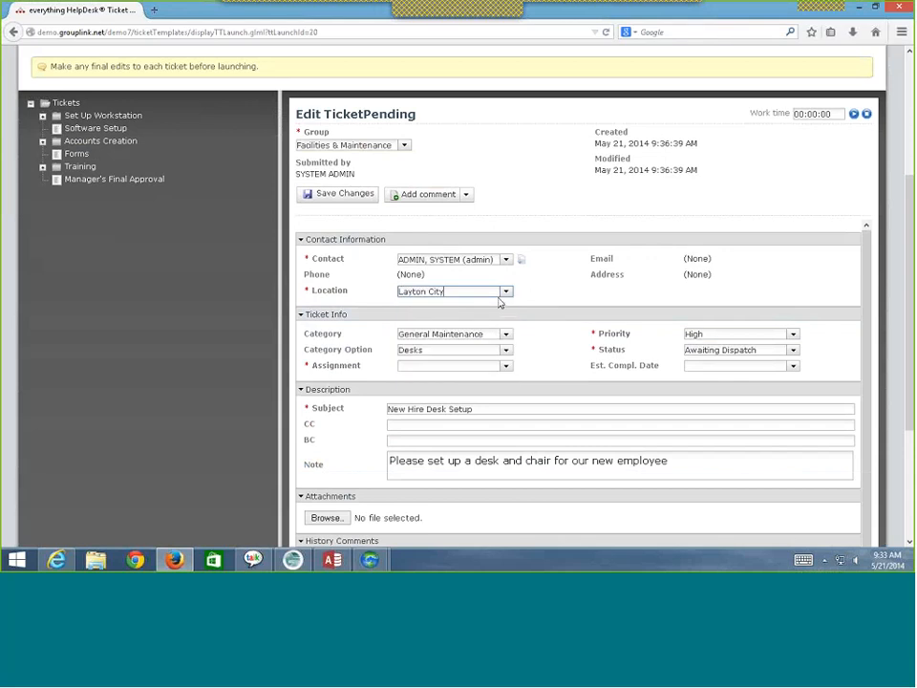
{"action": "left_click", "coordinate": [507, 292]}
{"action": "left_click", "coordinate": [499, 303]}
{"action": "scroll", "coordinate": [519, 277], "scroll_direction": "up", "scroll_amount": 2}
{"action": "scroll", "coordinate": [521, 302], "scroll_direction": "up", "scroll_amount": 3}
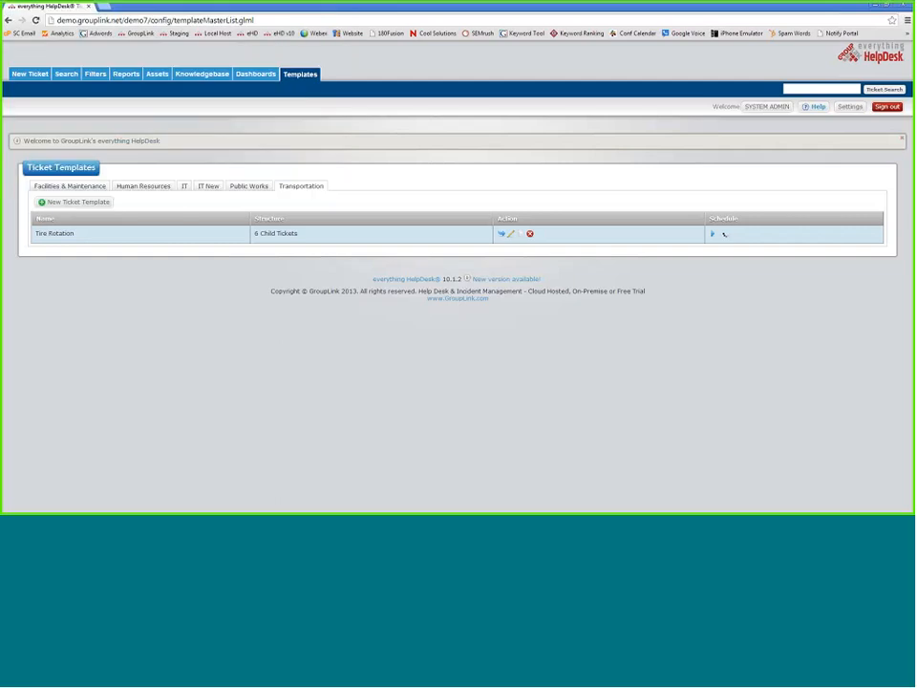
- Edit the Tire Rotation template, select its parent ticket, and view its Work Flow steps
{"action": "left_click", "coordinate": [510, 234]}
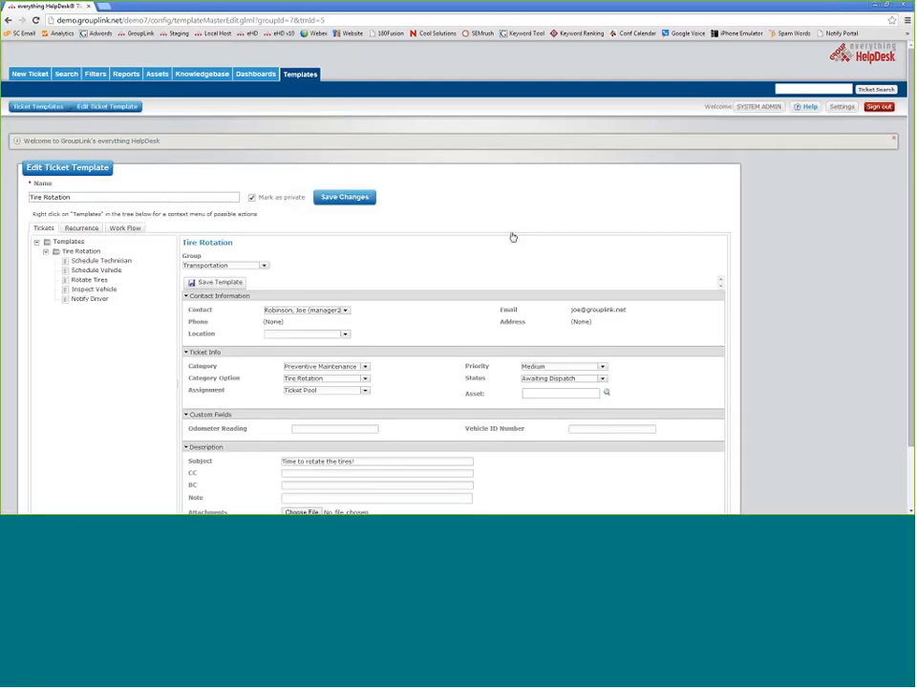
{"action": "scroll", "coordinate": [439, 238], "scroll_direction": "down", "scroll_amount": 2}
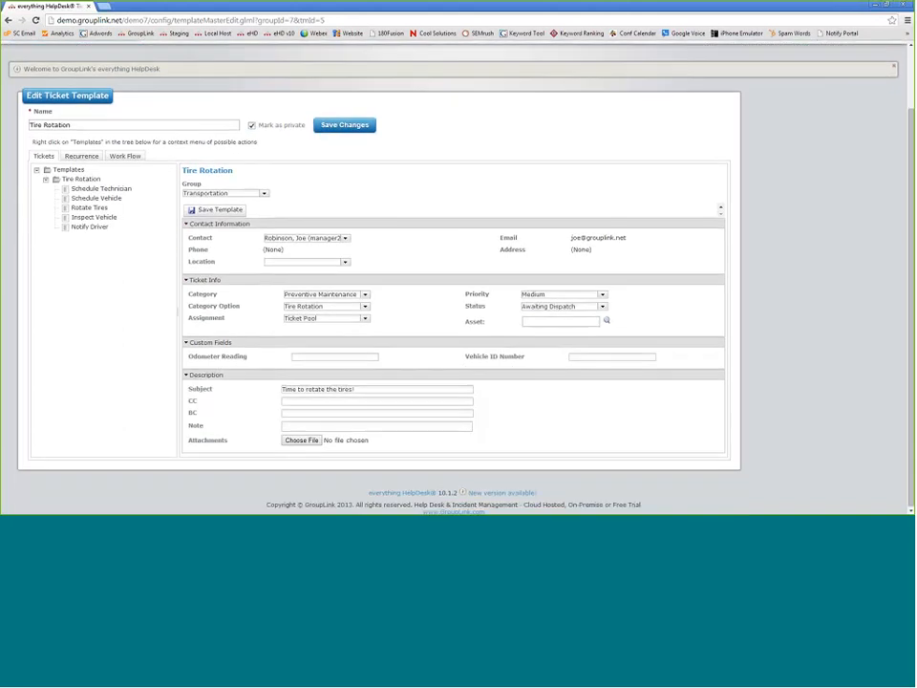
{"action": "left_click", "coordinate": [77, 180]}
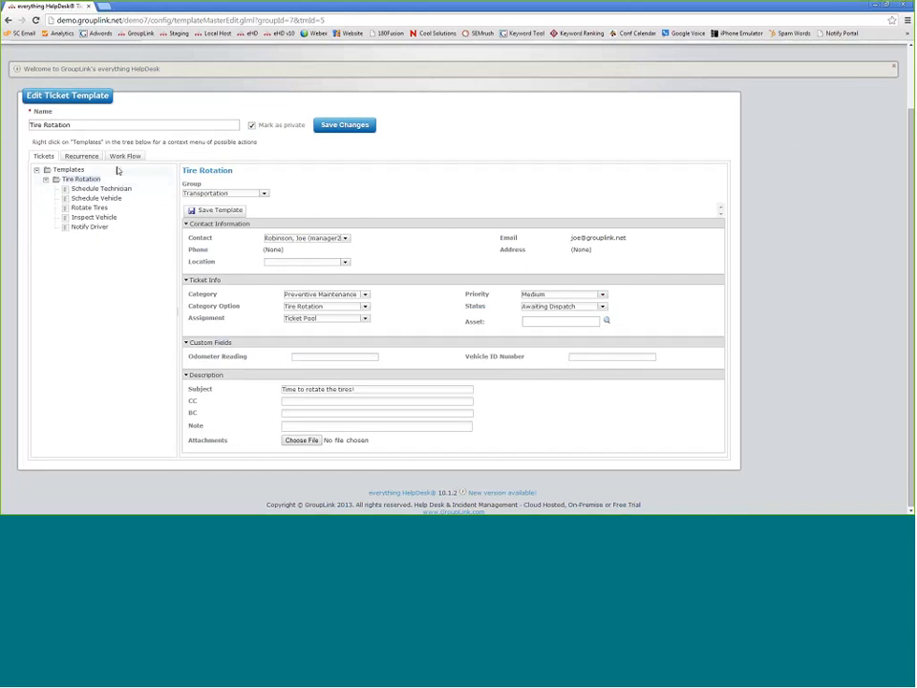
{"action": "left_click", "coordinate": [123, 156]}
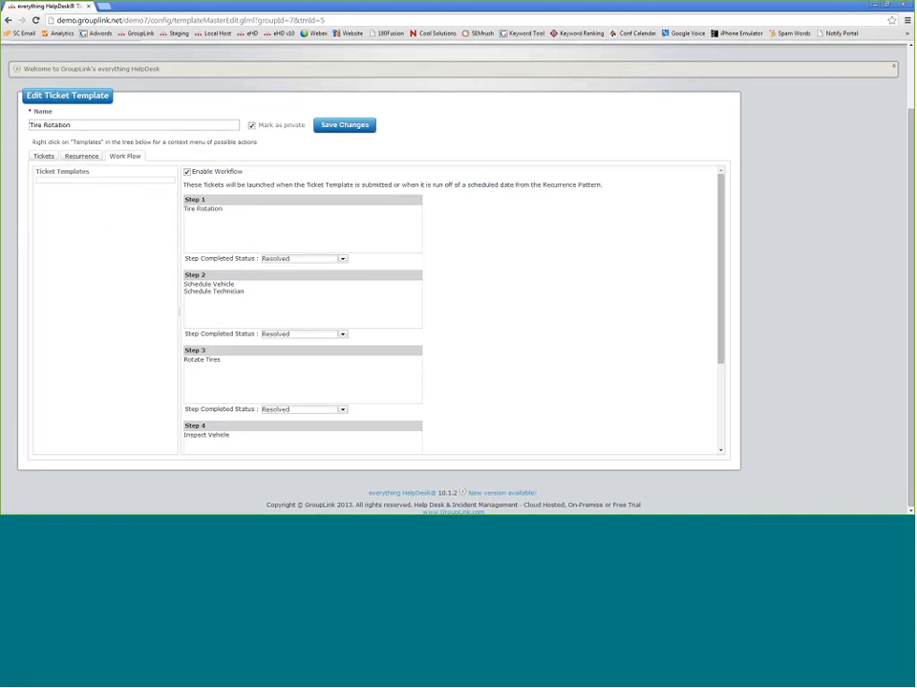
- Keep Resolved as Step 1's completed status and return to the Tickets tree
{"action": "left_click", "coordinate": [342, 259]}
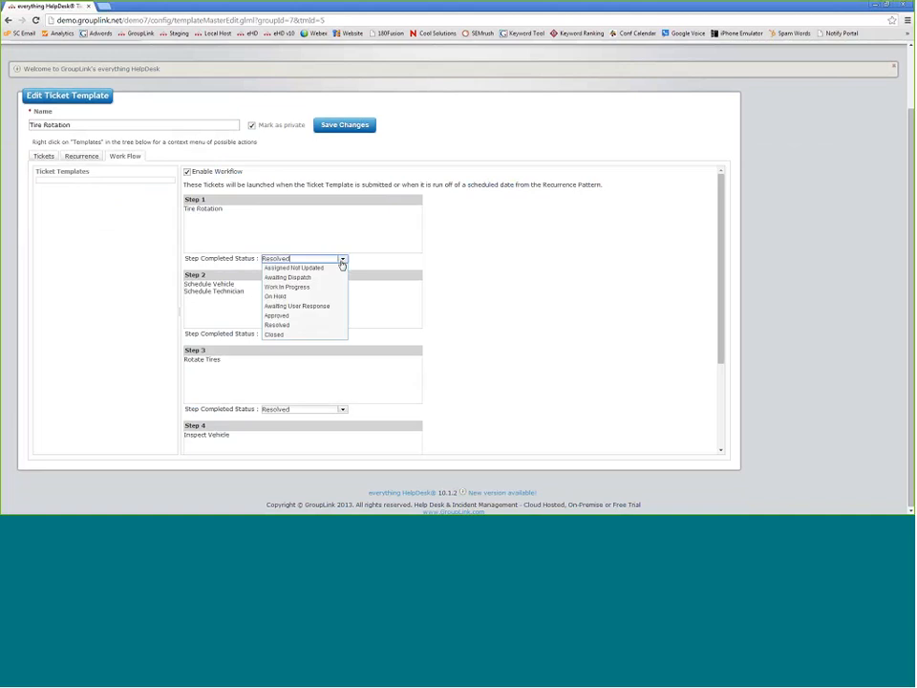
{"action": "left_click", "coordinate": [304, 327]}
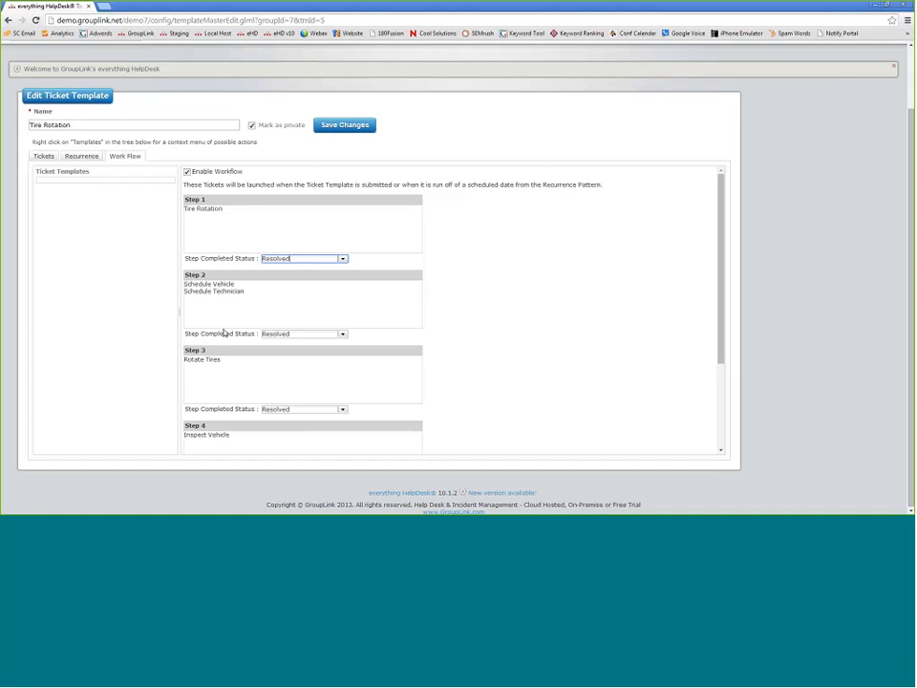
{"action": "left_click", "coordinate": [44, 156]}
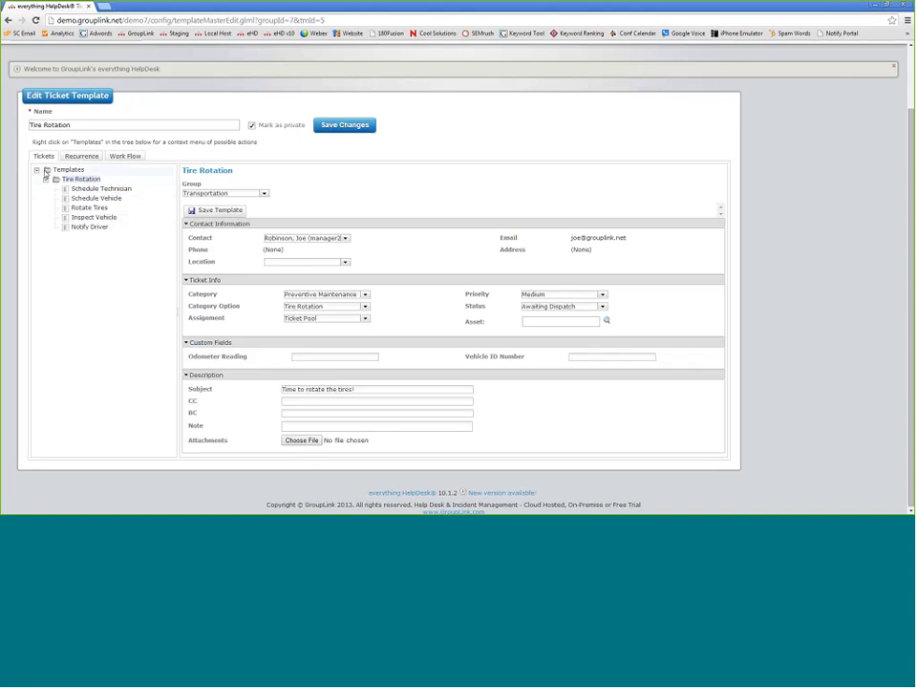
- Add a new template named test1 under the Templates root and save it
{"action": "right_click", "coordinate": [45, 172]}
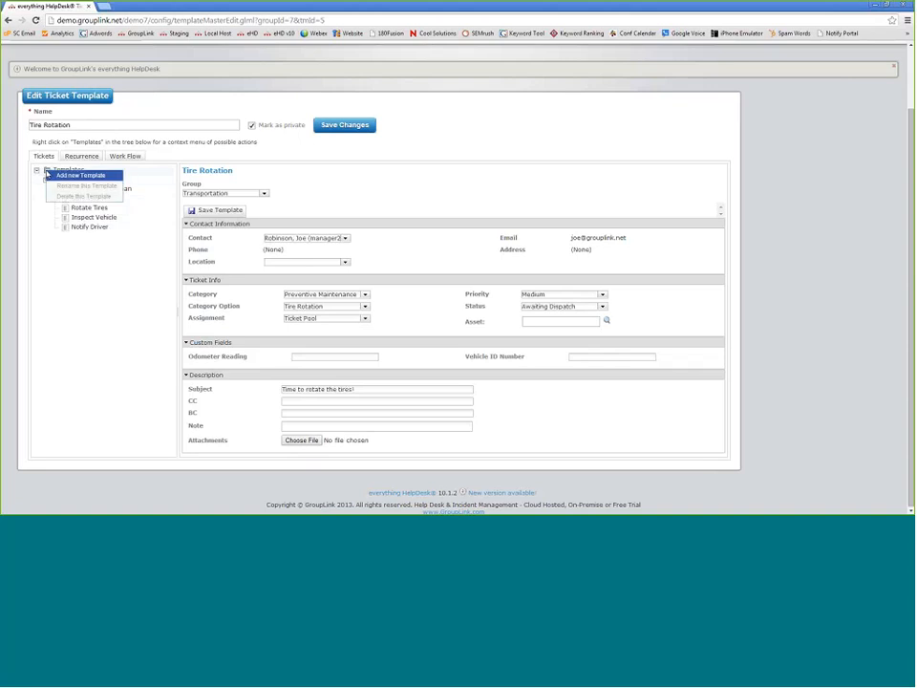
{"action": "left_click", "coordinate": [77, 175]}
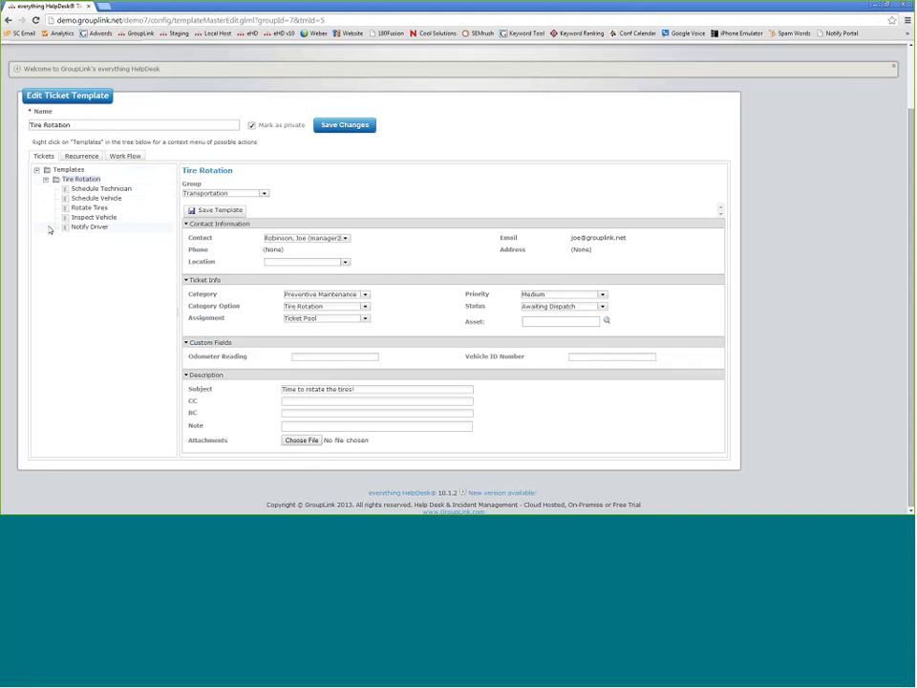
{"action": "right_click", "coordinate": [46, 170]}
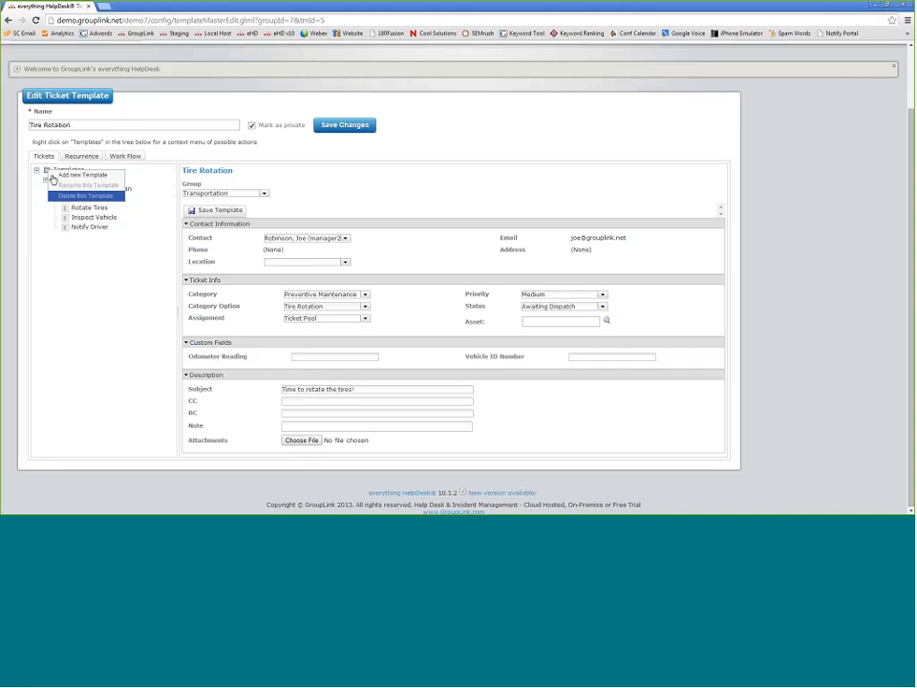
{"action": "left_click", "coordinate": [45, 184]}
{"action": "right_click", "coordinate": [45, 168]}
{"action": "left_click", "coordinate": [61, 175]}
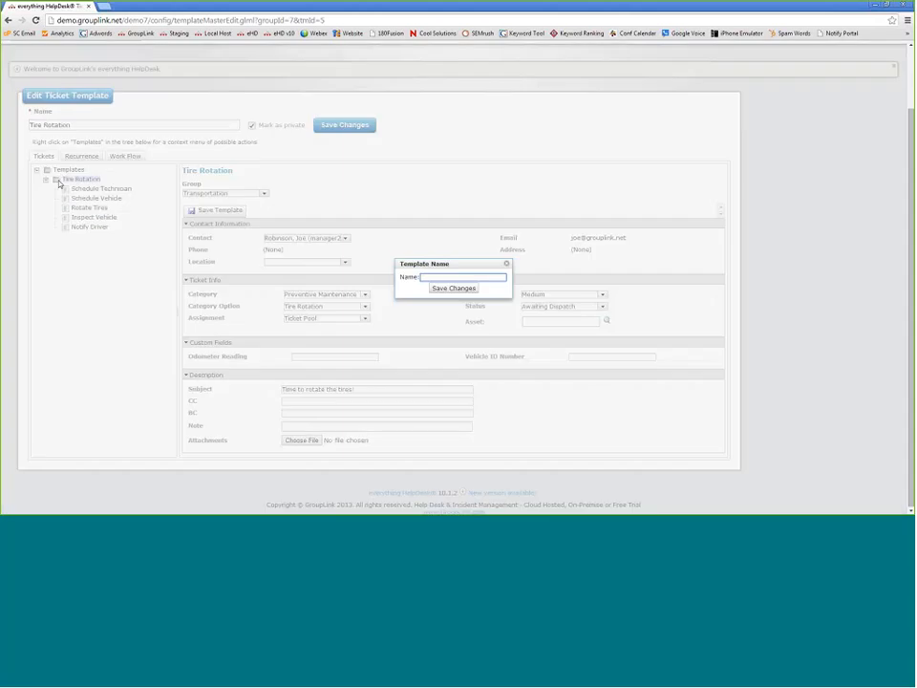
{"action": "type", "text": "test1"}
{"action": "left_click", "coordinate": [459, 289]}
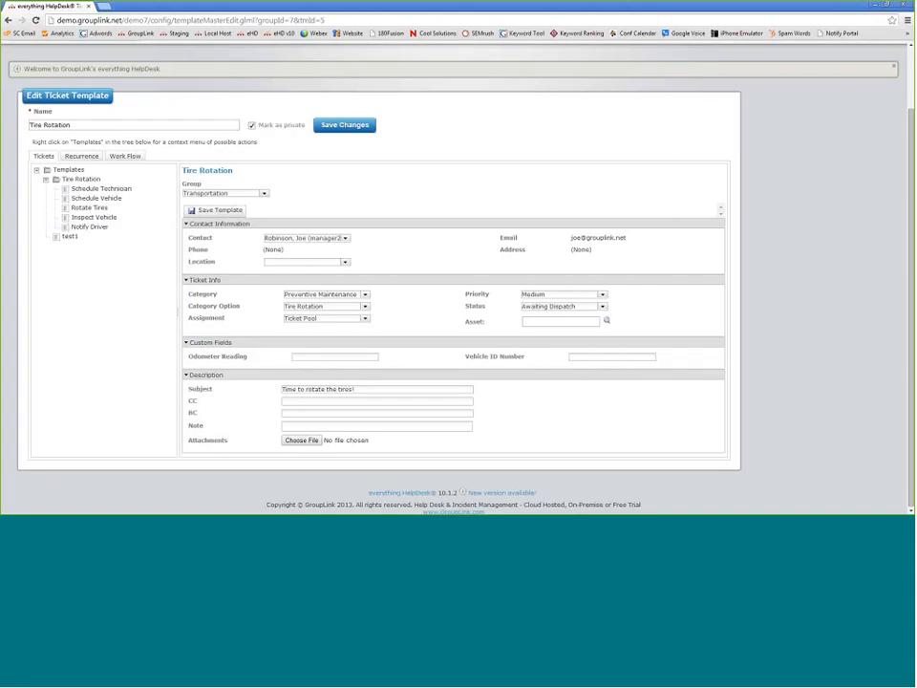
- Add a child template named test2 beneath test1
{"action": "left_click", "coordinate": [58, 180]}
{"action": "left_click", "coordinate": [58, 240]}
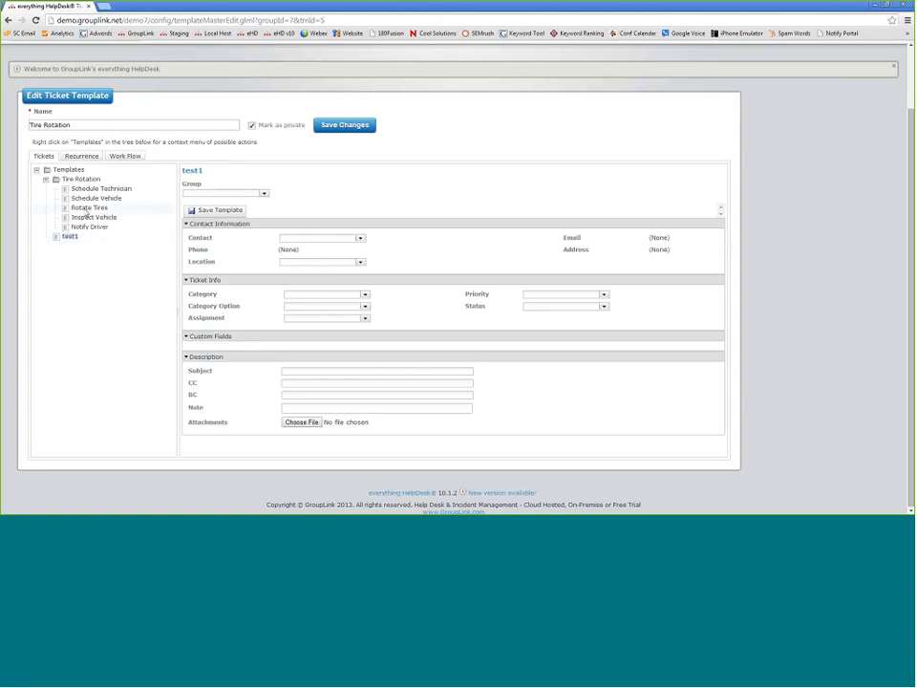
{"action": "right_click", "coordinate": [57, 239]}
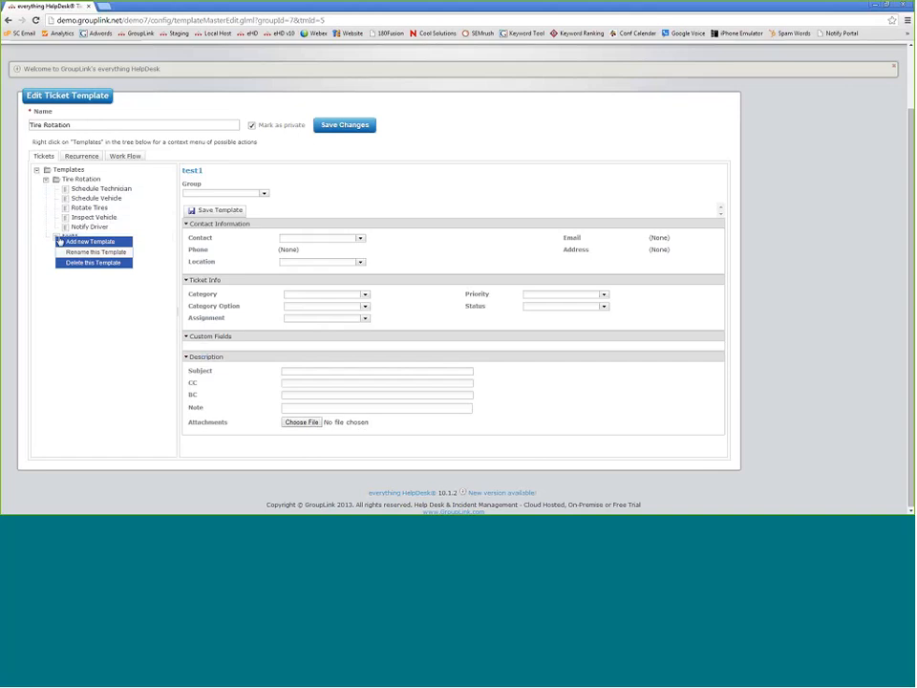
{"action": "left_click", "coordinate": [69, 242]}
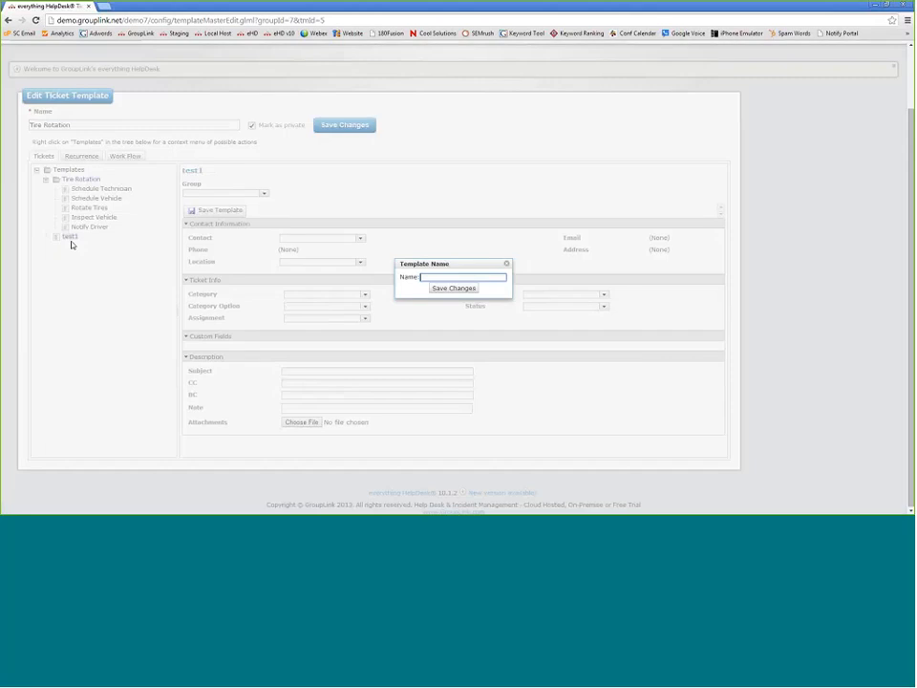
{"action": "type", "text": "rtstt2"}
{"action": "key", "text": "BackSpace"}
{"action": "key", "text": "BackSpace"}
{"action": "type", "text": "2"}
{"action": "key", "text": "Return"}
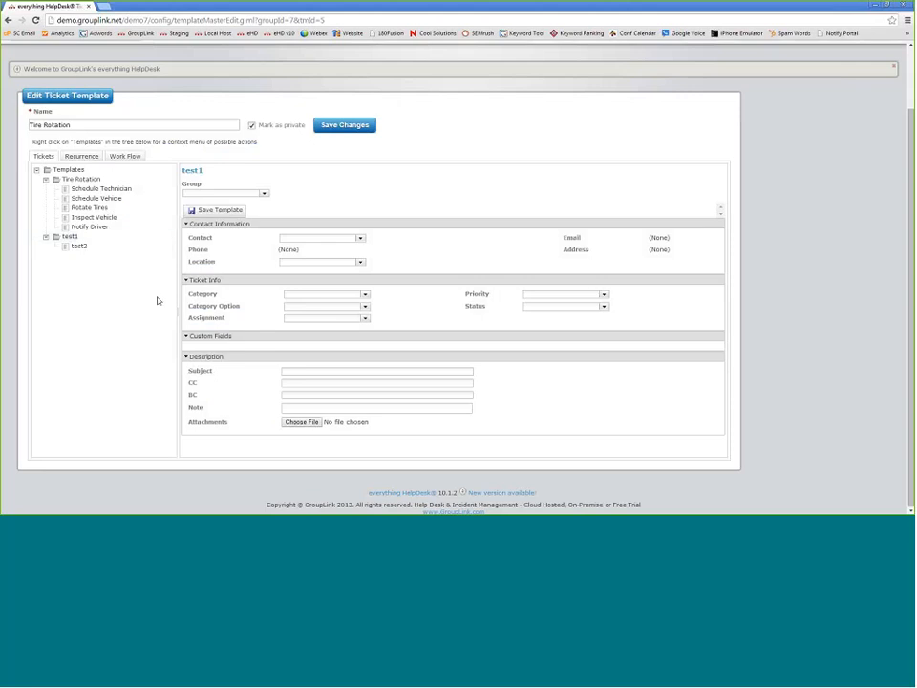
{"action": "scroll", "coordinate": [154, 295], "scroll_direction": "up", "scroll_amount": 2}
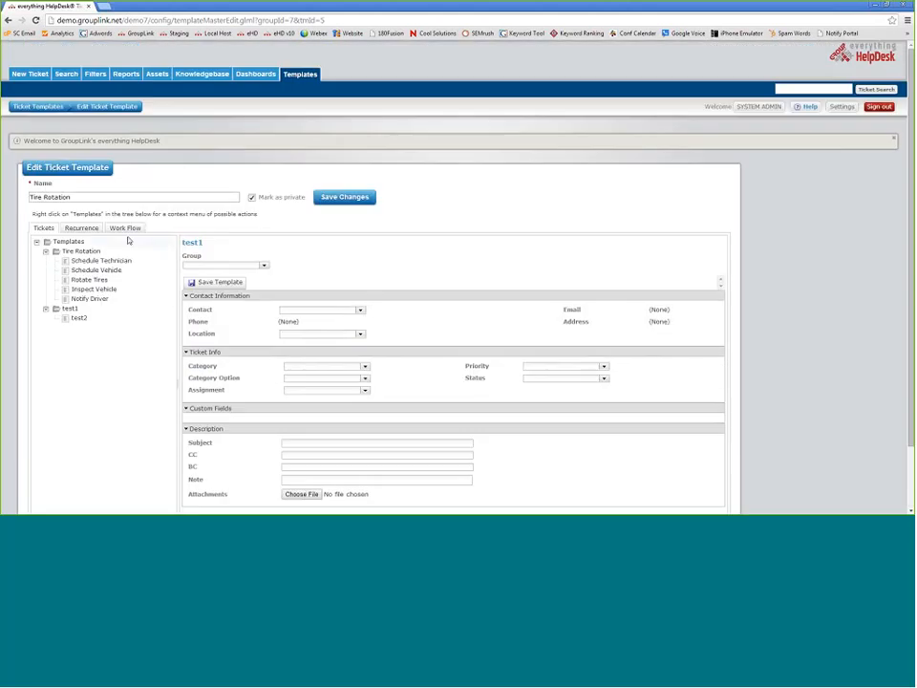
- Return to the Ticket Templates list and log back in as admin
{"action": "left_click", "coordinate": [40, 107]}
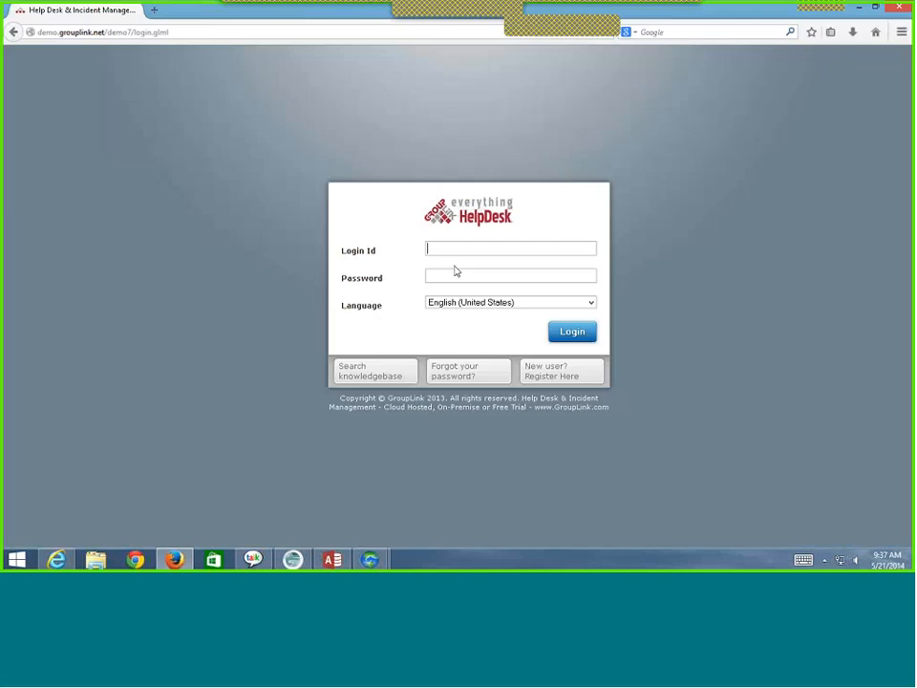
{"action": "type", "text": "admin"}
{"action": "key", "text": "Tab"}
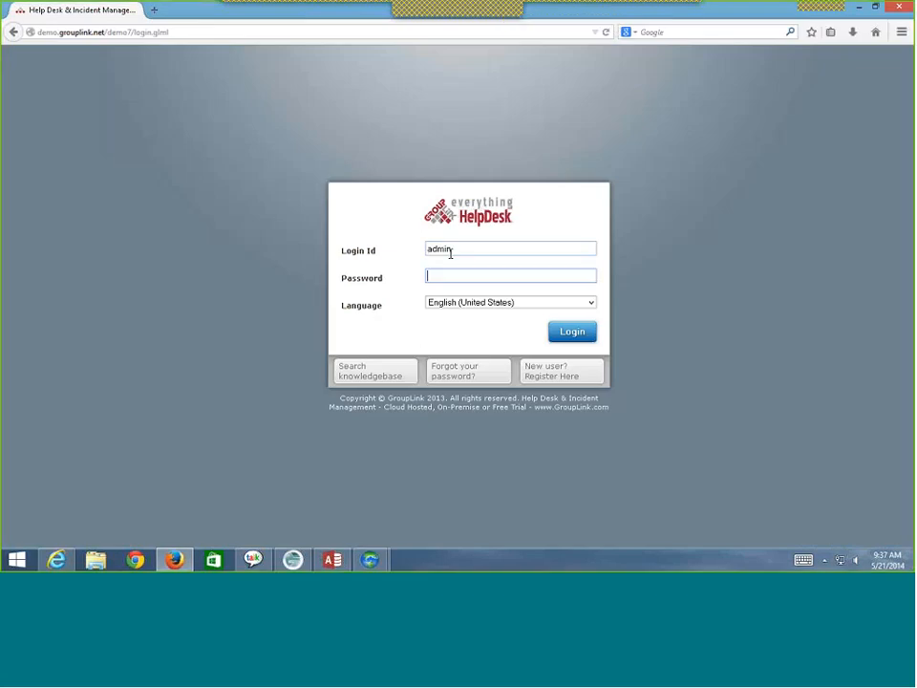
{"action": "key", "text": "Return"}
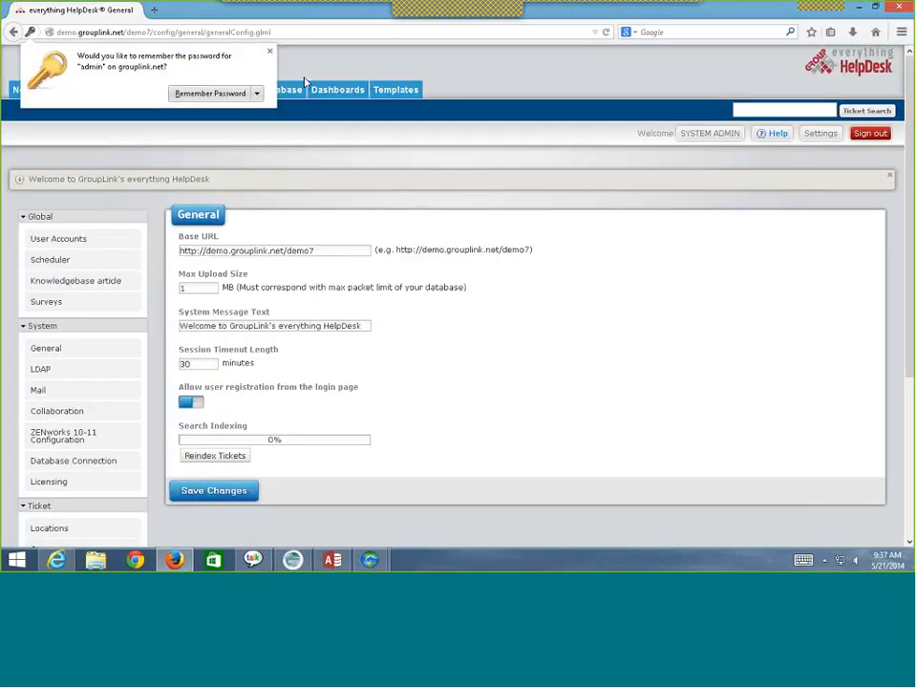
- Dismiss Firefox's password prompt, open Settings > Ticket Custom Field Setup, and start a new field
{"action": "left_click", "coordinate": [310, 60]}
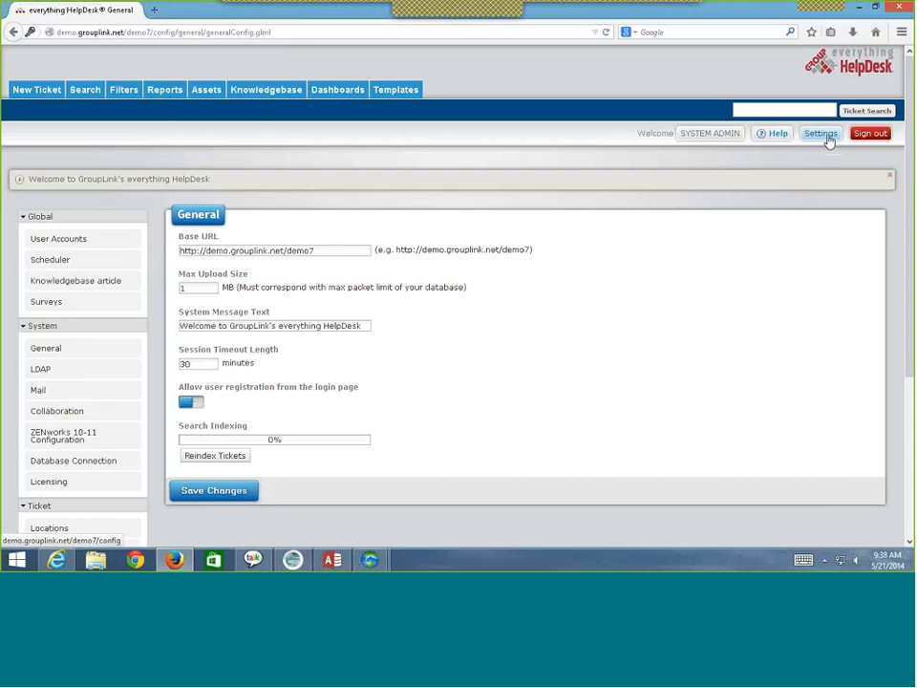
{"action": "left_click", "coordinate": [820, 133]}
{"action": "scroll", "coordinate": [184, 279], "scroll_direction": "down", "scroll_amount": 2}
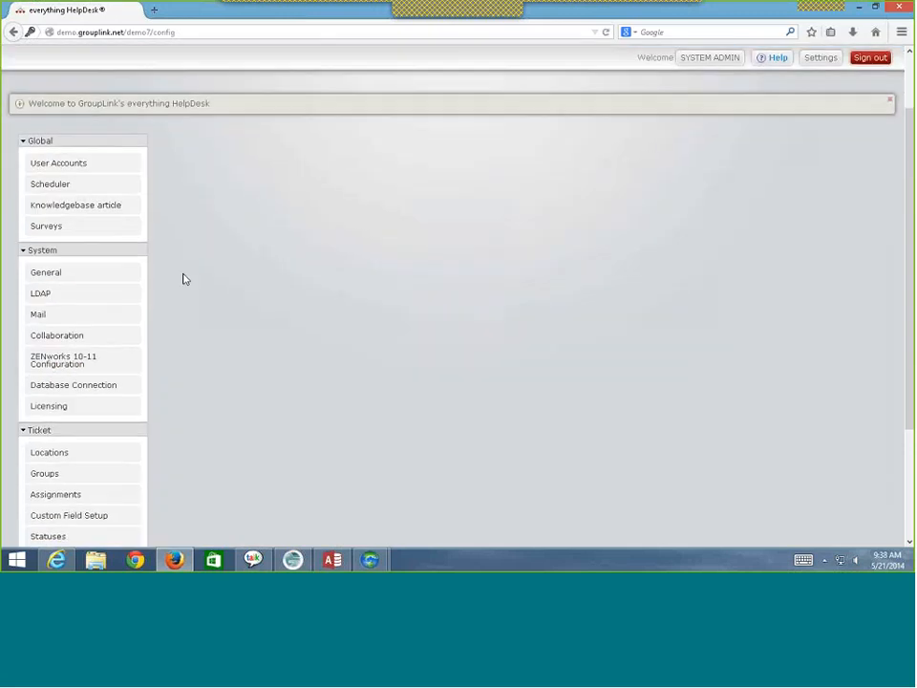
{"action": "scroll", "coordinate": [185, 279], "scroll_direction": "down", "scroll_amount": 3}
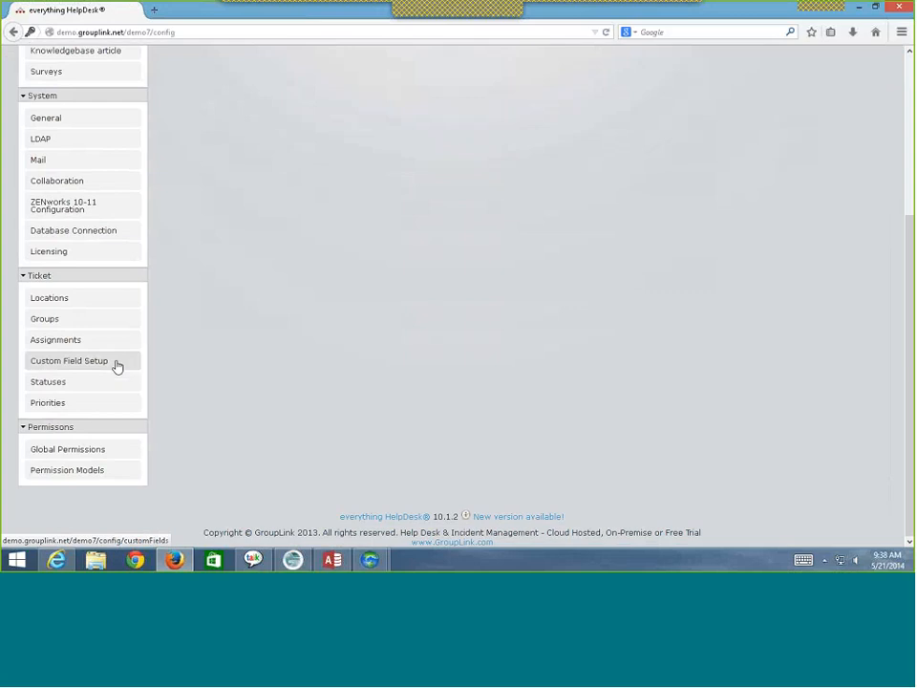
{"action": "left_click", "coordinate": [117, 367]}
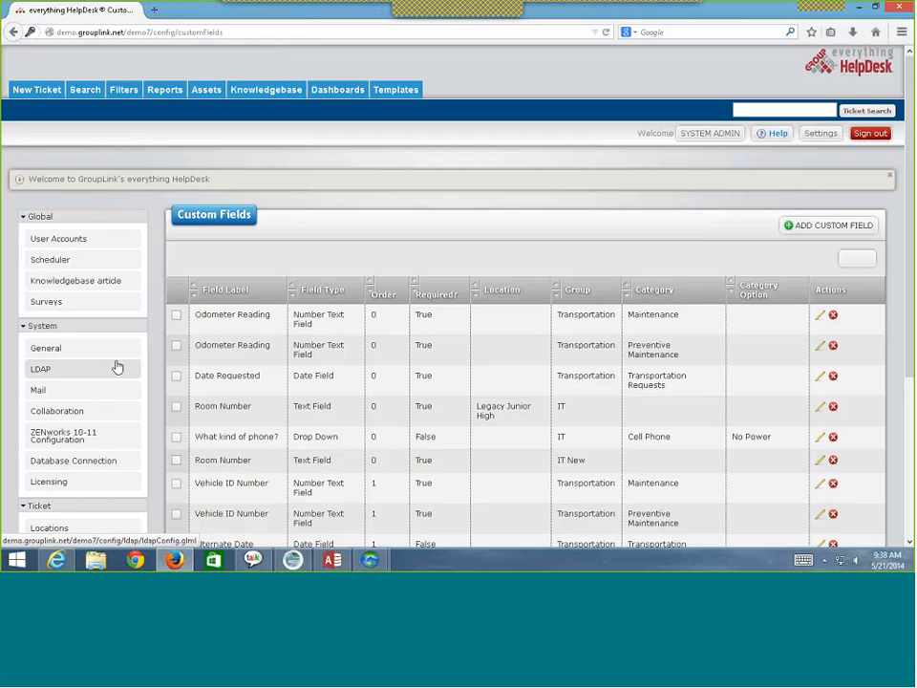
{"action": "scroll", "coordinate": [291, 332], "scroll_direction": "down", "scroll_amount": 2}
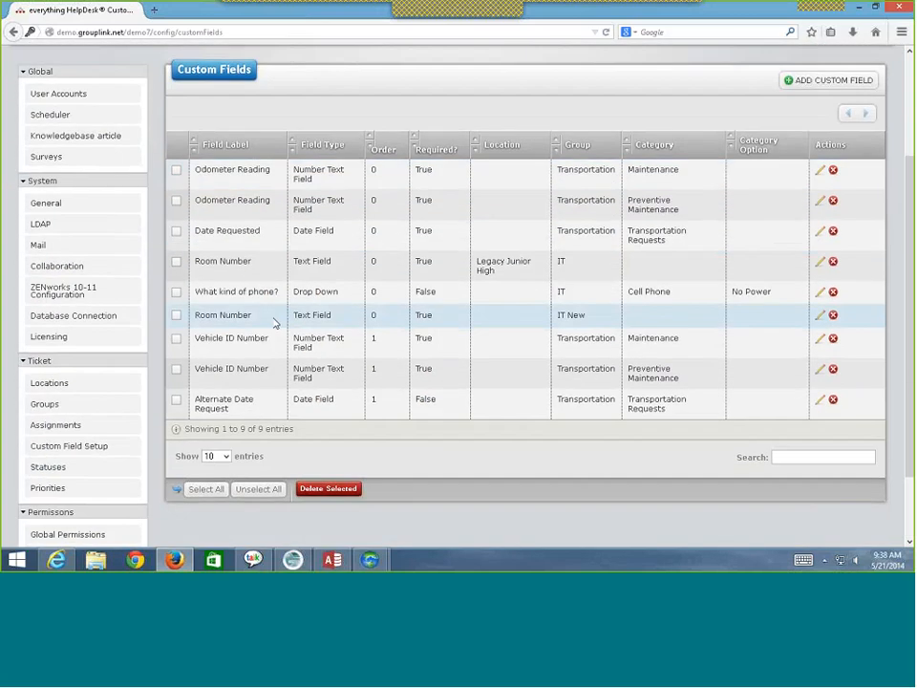
{"action": "scroll", "coordinate": [297, 320], "scroll_direction": "down", "scroll_amount": 1}
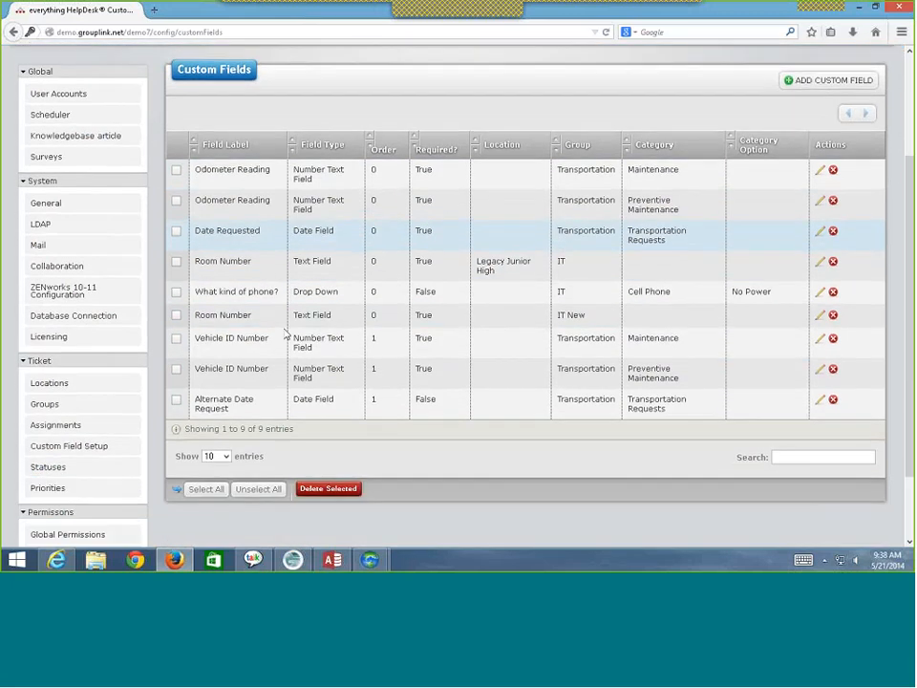
{"action": "left_click", "coordinate": [829, 86]}
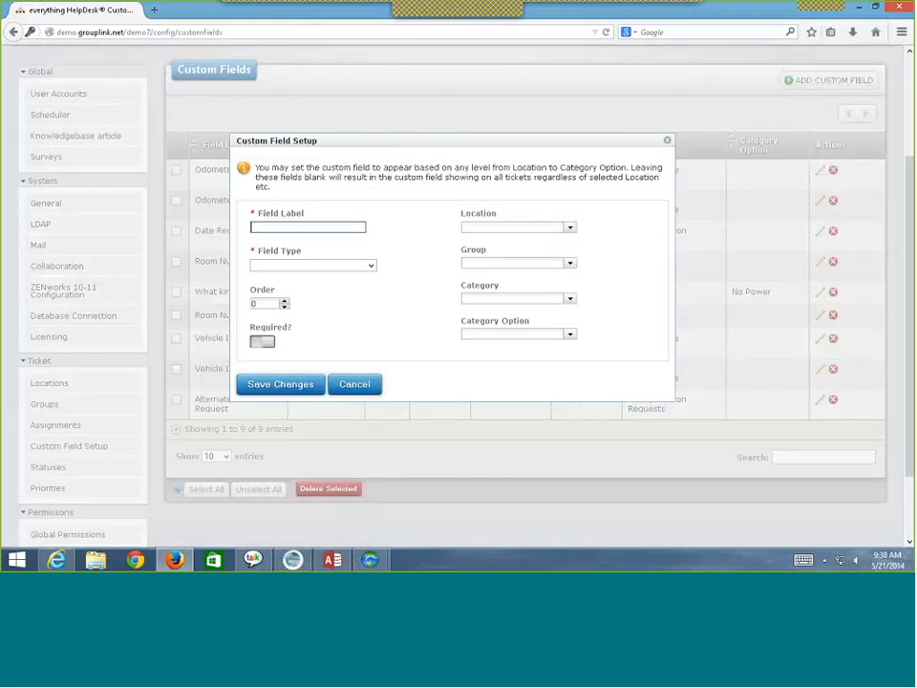
- Label the new custom field 'Type of Ink' and make its field type Drop Down
{"action": "right_click", "coordinate": [312, 231]}
{"action": "left_click", "coordinate": [312, 231]}
{"action": "type", "text": "Room Number"}
{"action": "left_click", "coordinate": [372, 268]}
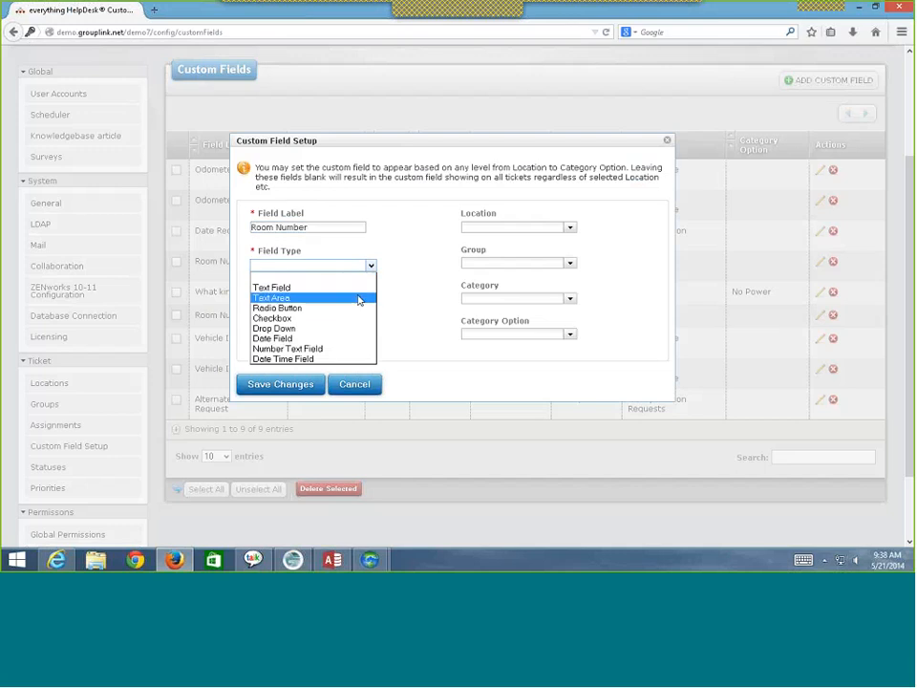
{"action": "left_click", "coordinate": [337, 360]}
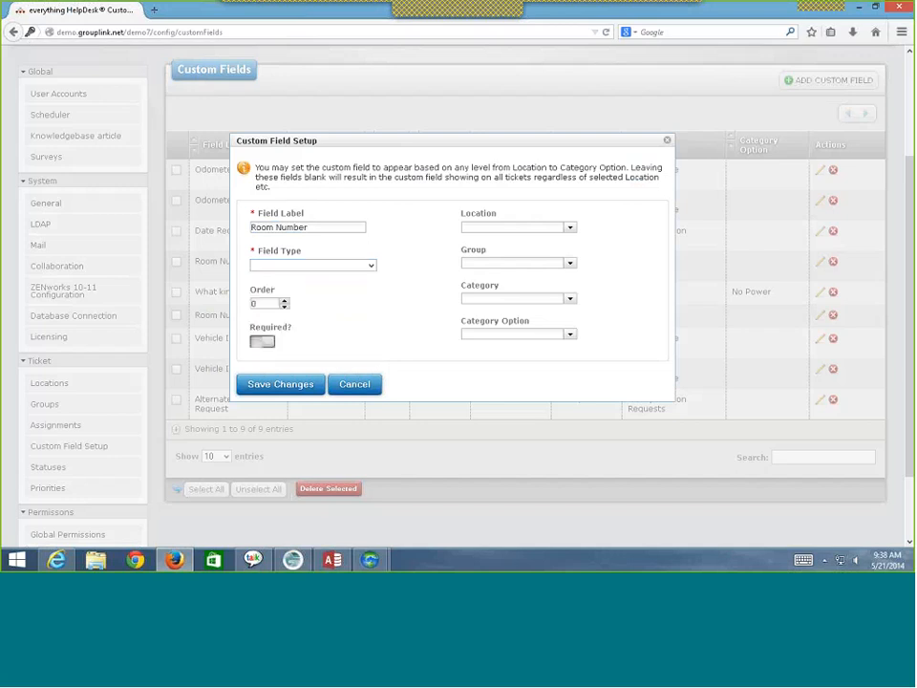
{"action": "left_click_drag", "start_coordinate": [277, 227], "coordinate": [315, 226]}
{"action": "key", "text": "ctrl+a"}
{"action": "type", "text": "Type of Ink"}
{"action": "left_click", "coordinate": [368, 266]}
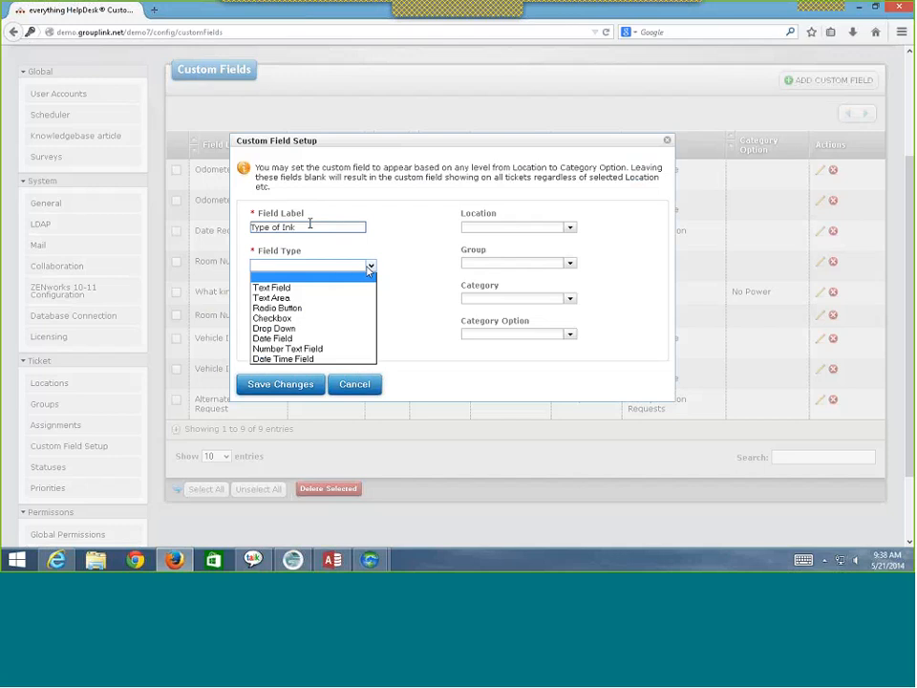
{"action": "left_click", "coordinate": [344, 328]}
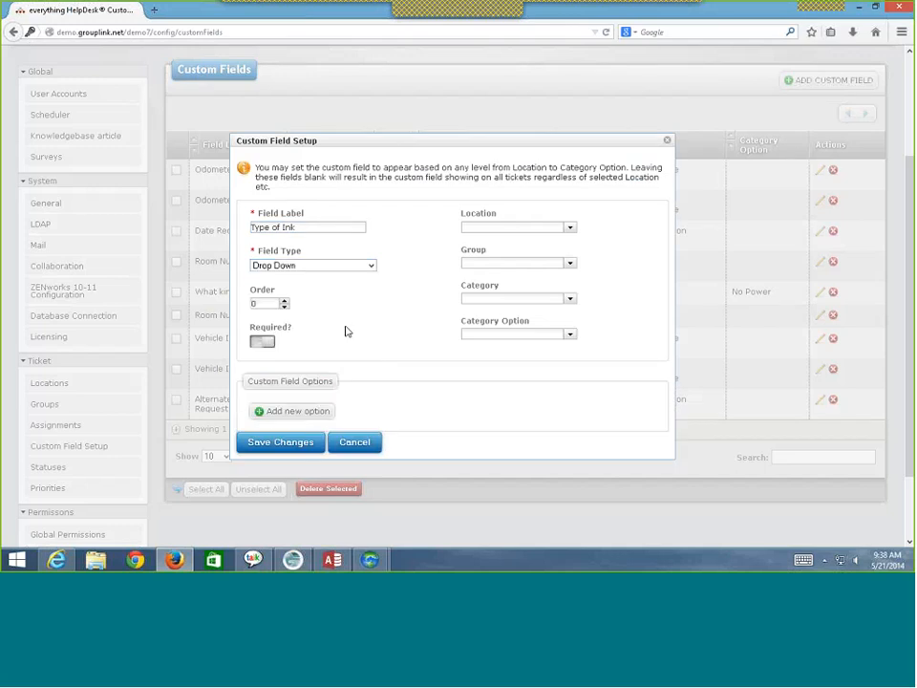
- Add Black, Yellow and Cyan as drop-down options, leaving Required switched off
{"action": "left_click", "coordinate": [306, 412]}
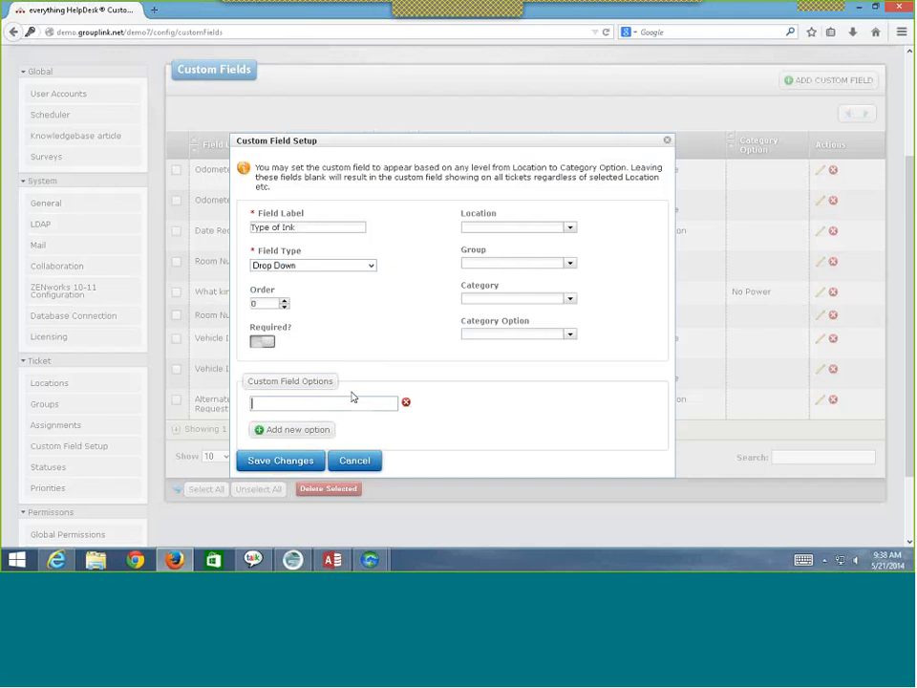
{"action": "type", "text": "Black"}
{"action": "left_click", "coordinate": [306, 431]}
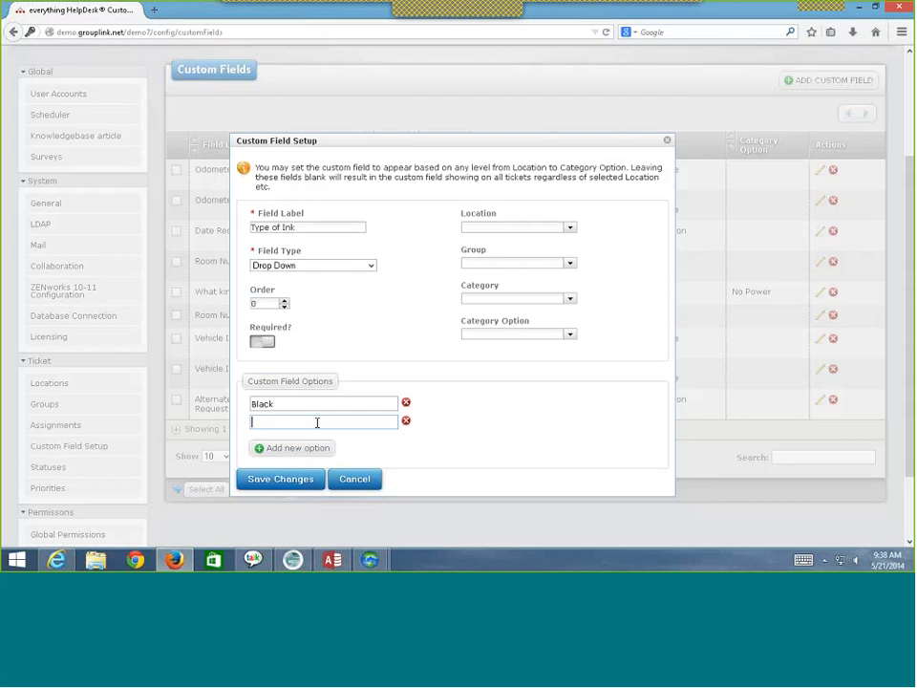
{"action": "type", "text": "Yellow"}
{"action": "left_click", "coordinate": [302, 450]}
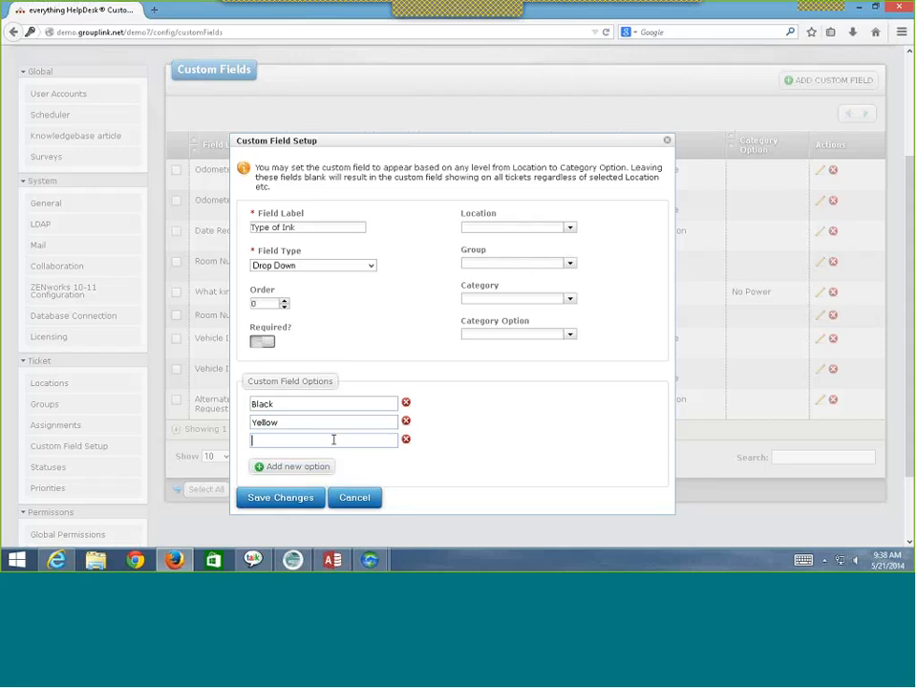
{"action": "type", "text": "Cyan"}
{"action": "left_click", "coordinate": [261, 344]}
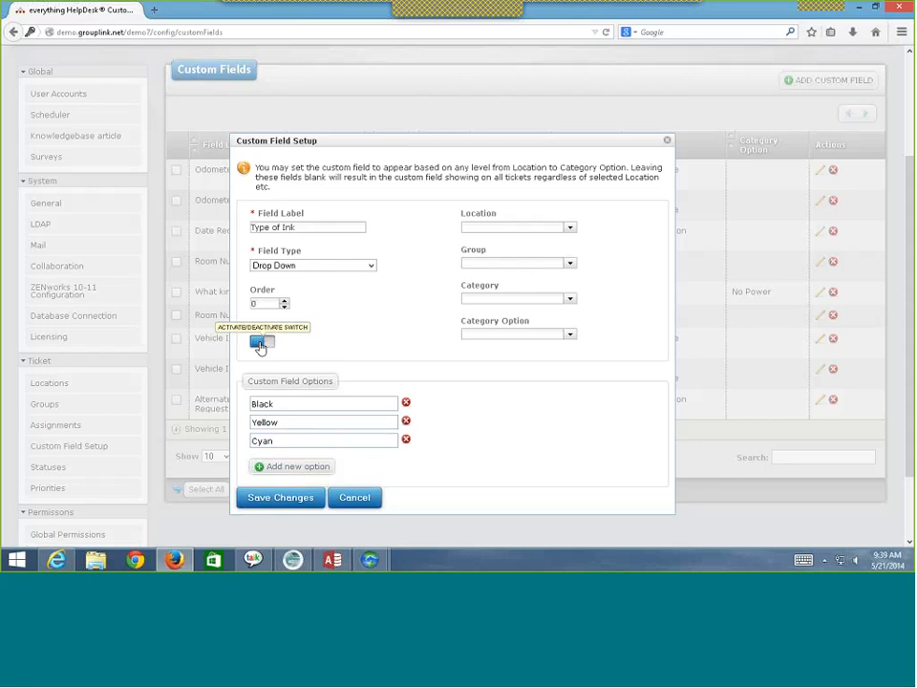
{"action": "left_click", "coordinate": [260, 344]}
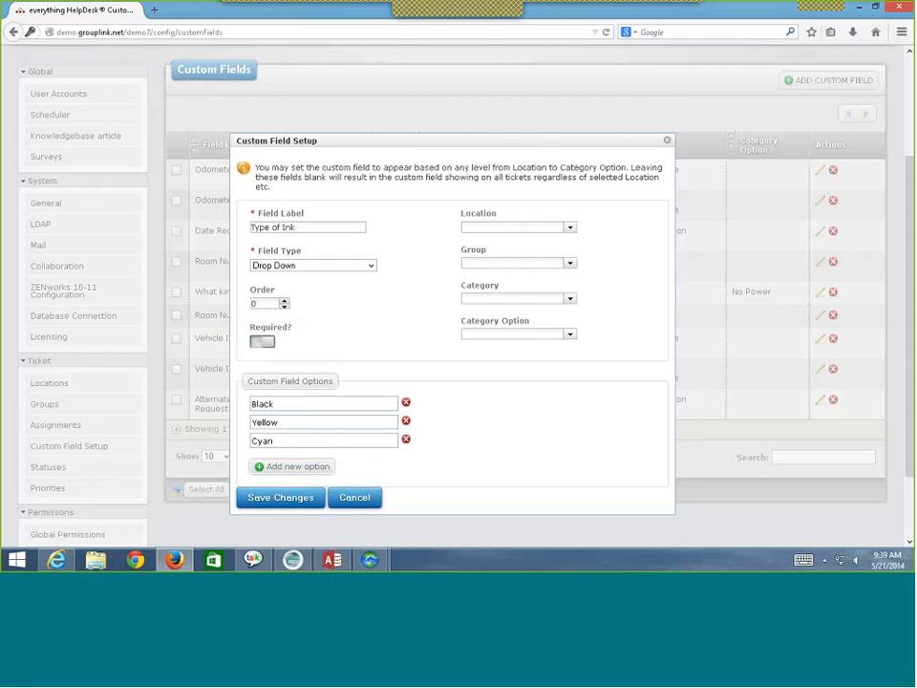
- Scope Type of Ink to IT > Hardware > Printer, switch Required on, and close the setup
{"action": "left_click", "coordinate": [569, 265]}
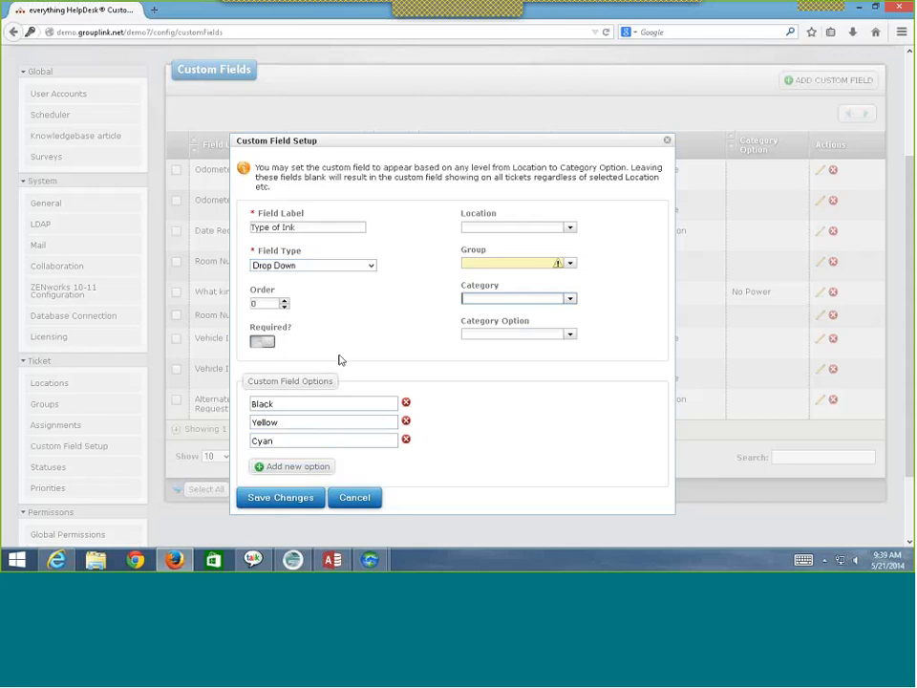
{"action": "left_click", "coordinate": [570, 266]}
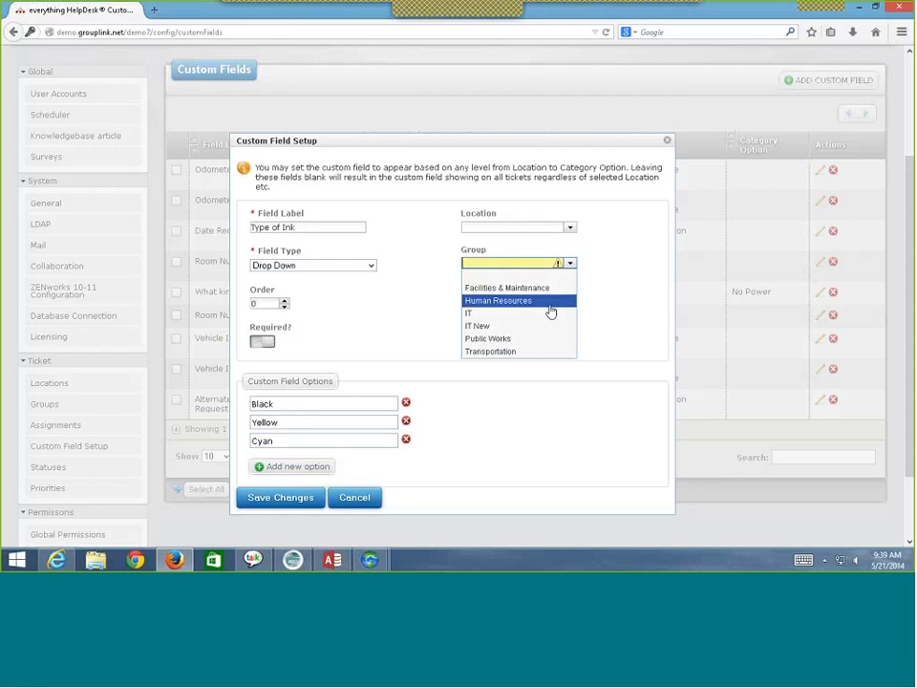
{"action": "left_click", "coordinate": [550, 312]}
{"action": "left_click", "coordinate": [569, 299]}
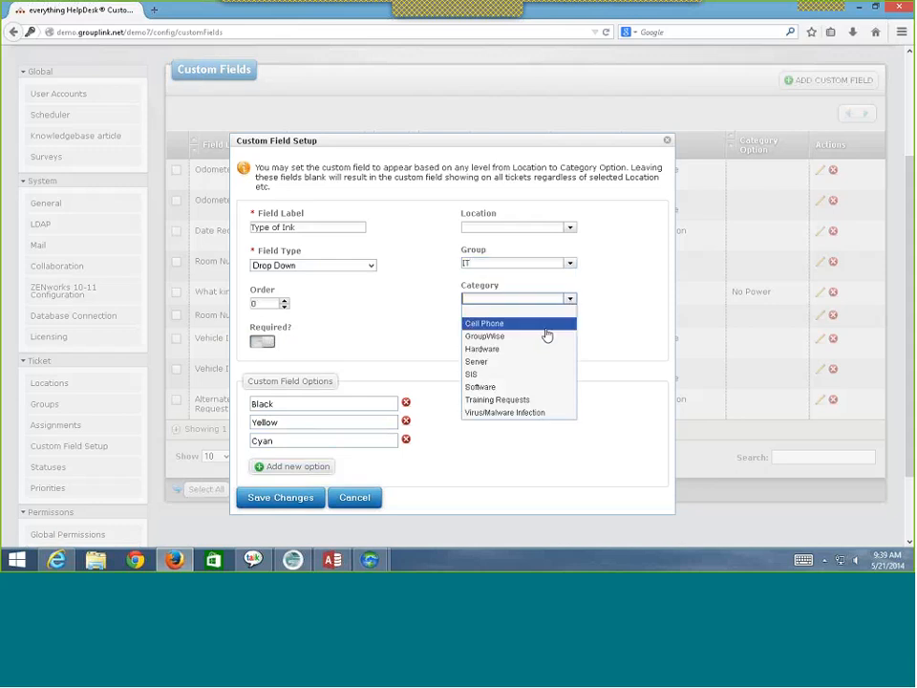
{"action": "left_click", "coordinate": [540, 350]}
{"action": "left_click", "coordinate": [566, 334]}
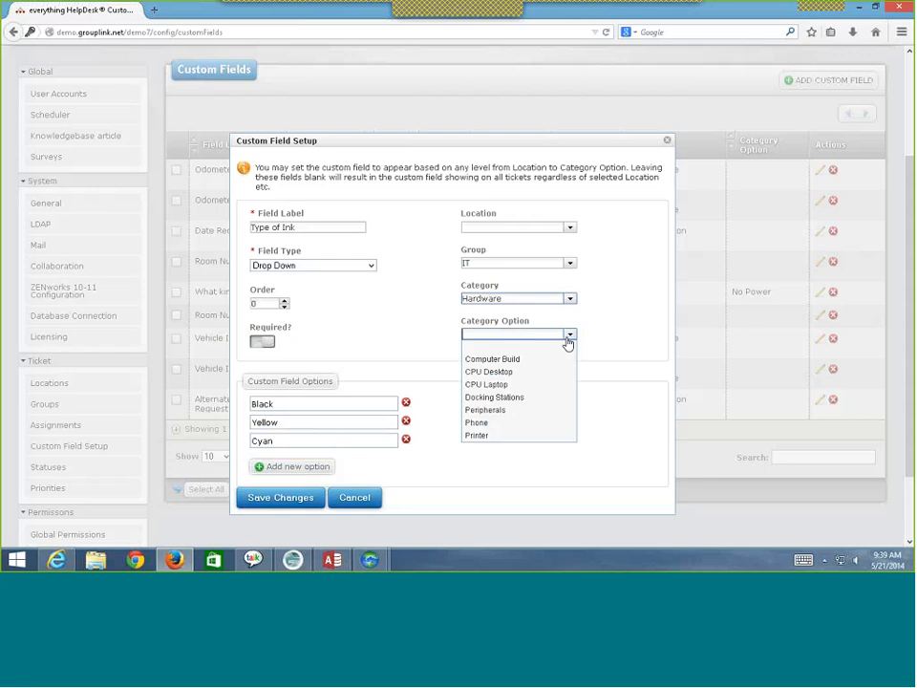
{"action": "left_click", "coordinate": [511, 435]}
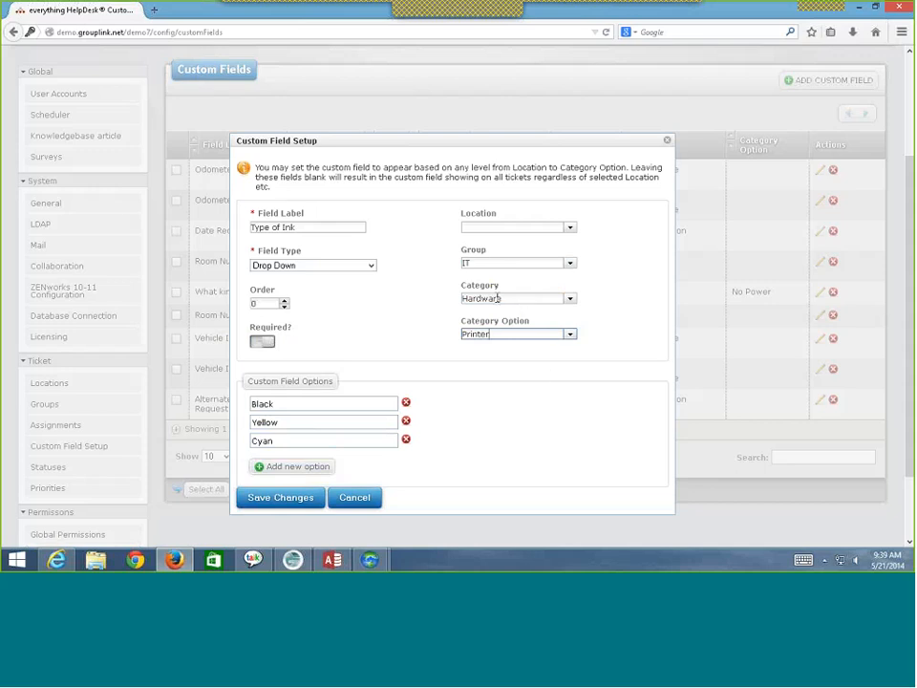
{"action": "left_click", "coordinate": [267, 344]}
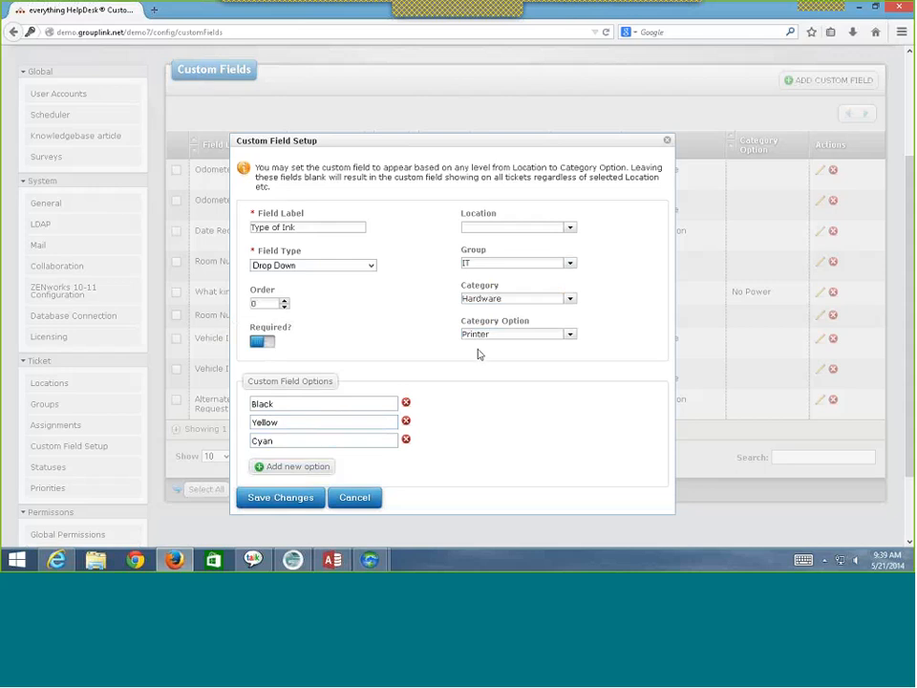
{"action": "left_click", "coordinate": [668, 141]}
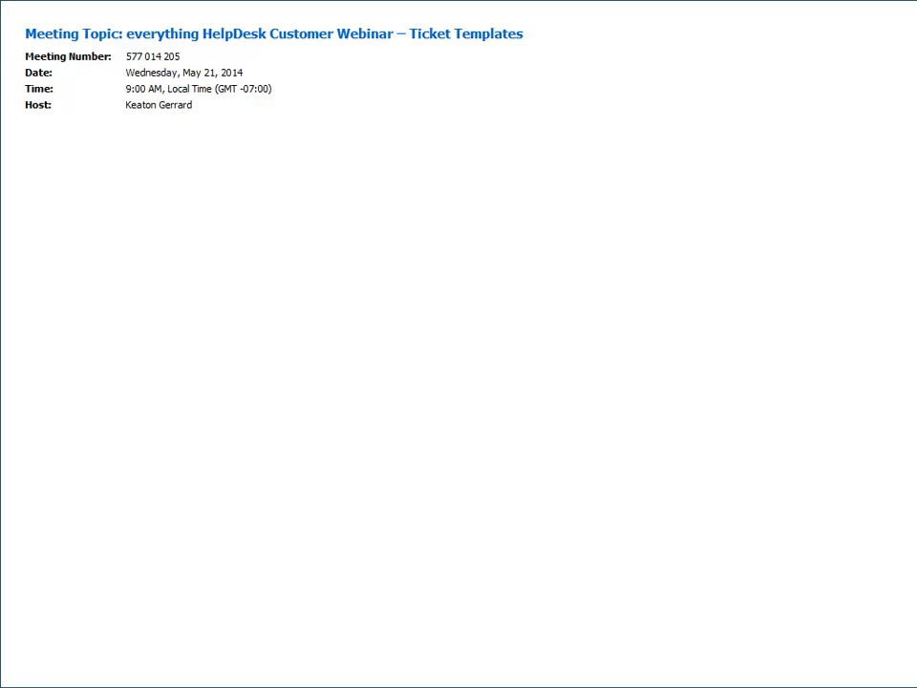